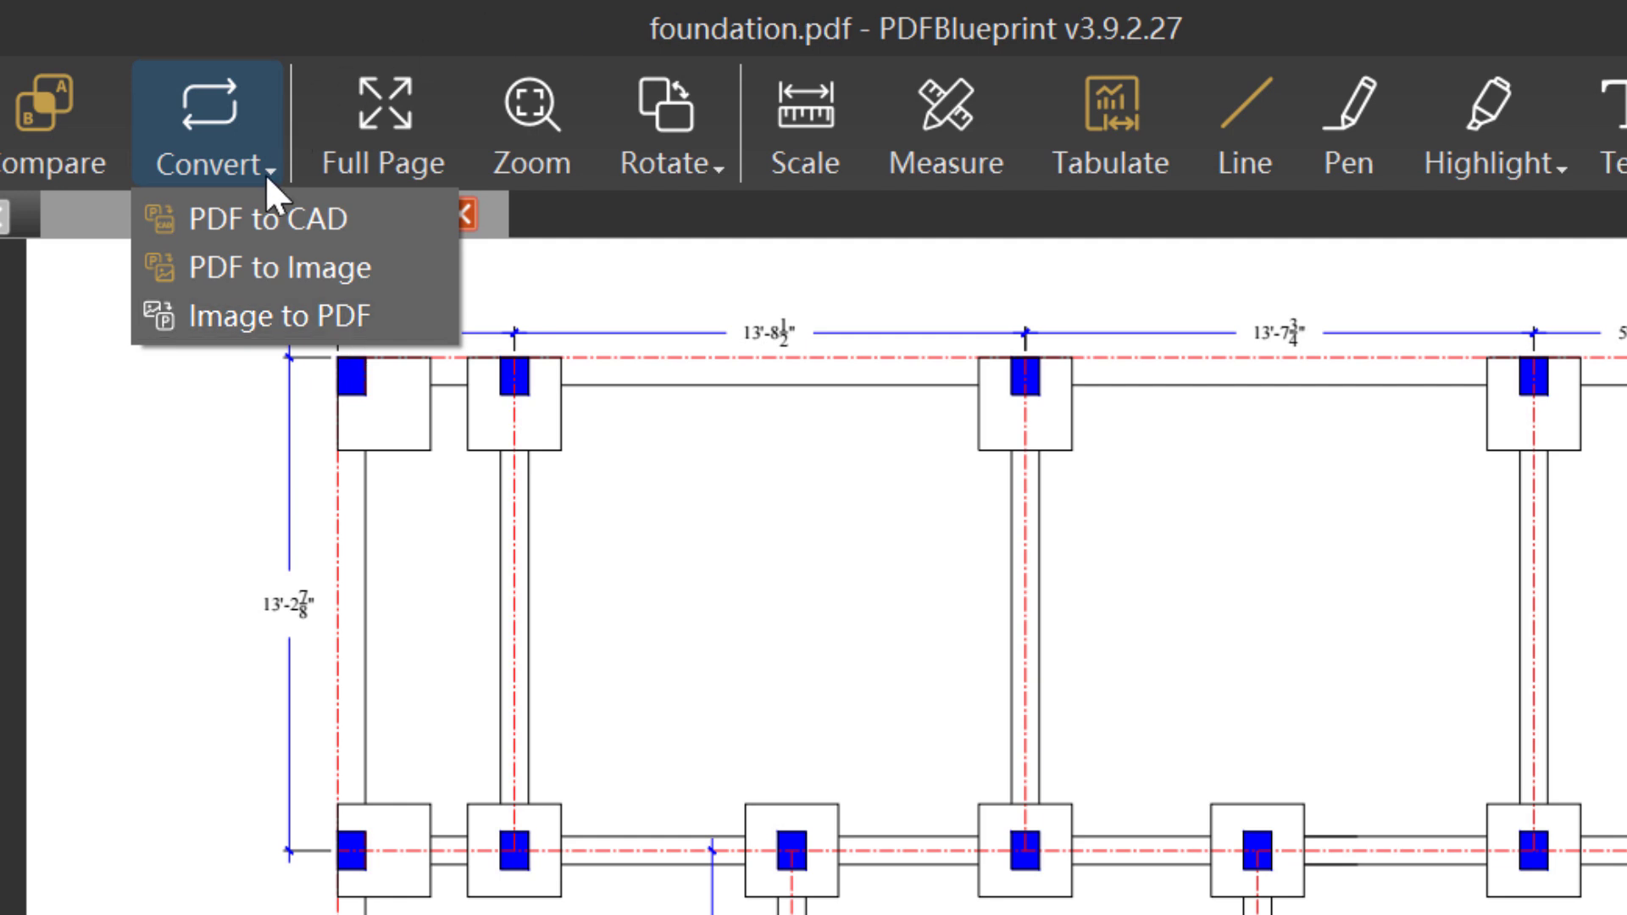
# Step: Open the PDF to CAD converter for the foundation drawing
pyautogui.click(317, 218)
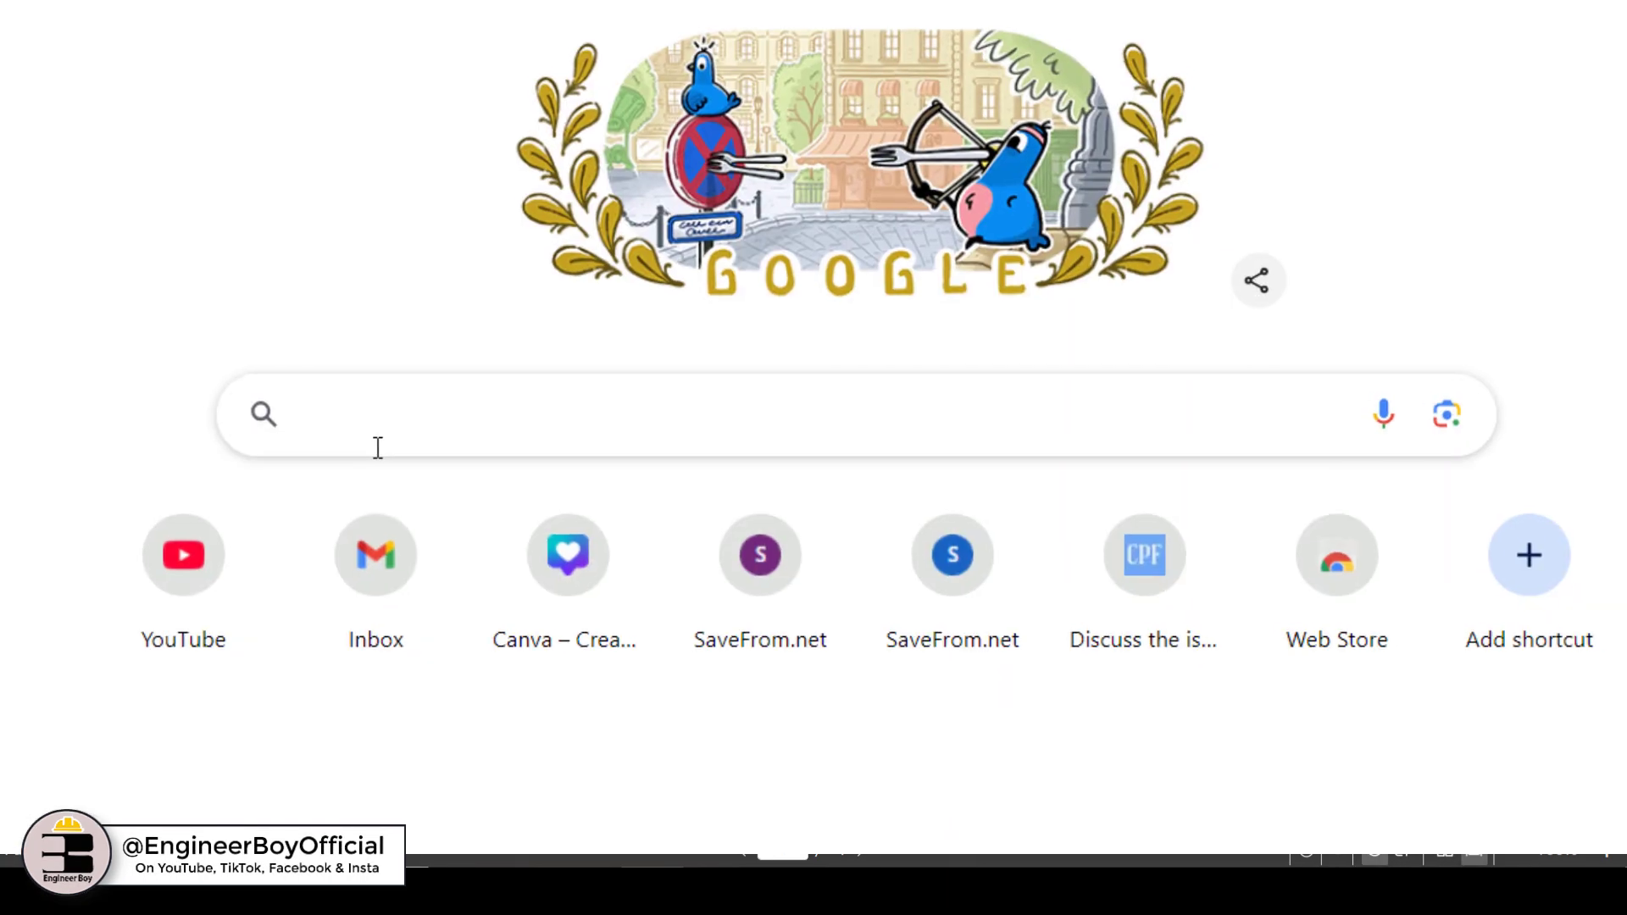
# Step: Go to the pdf.fastcadreader website and download the PDF reader for engineering drawings
pyautogui.write('pdf.fastcadreader.c')
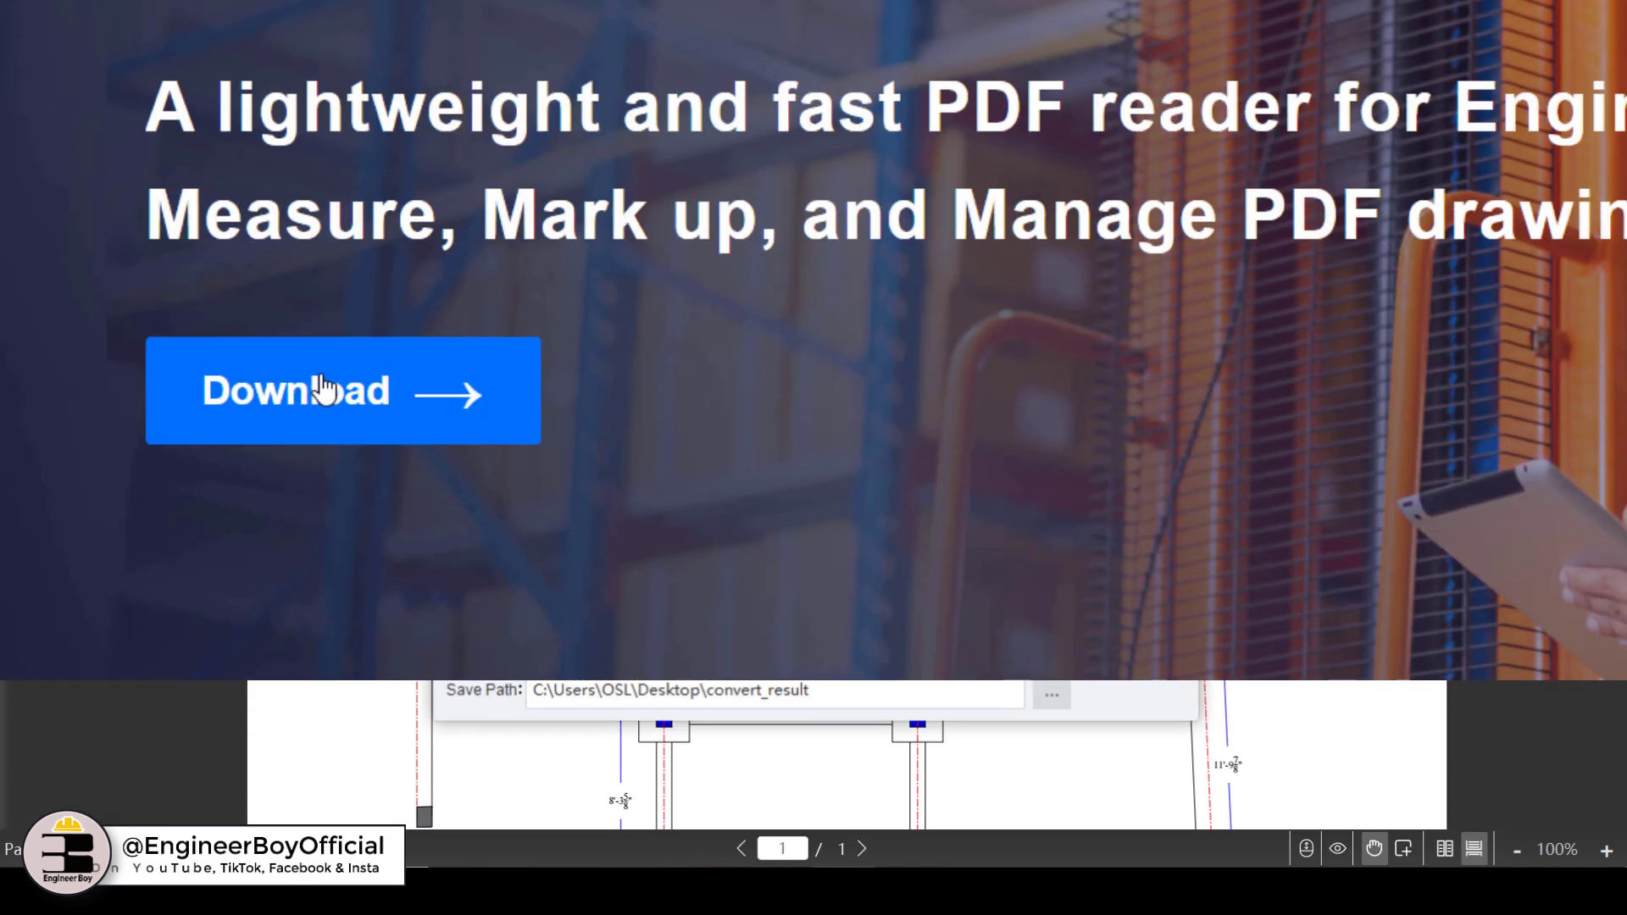
pyautogui.click(319, 389)
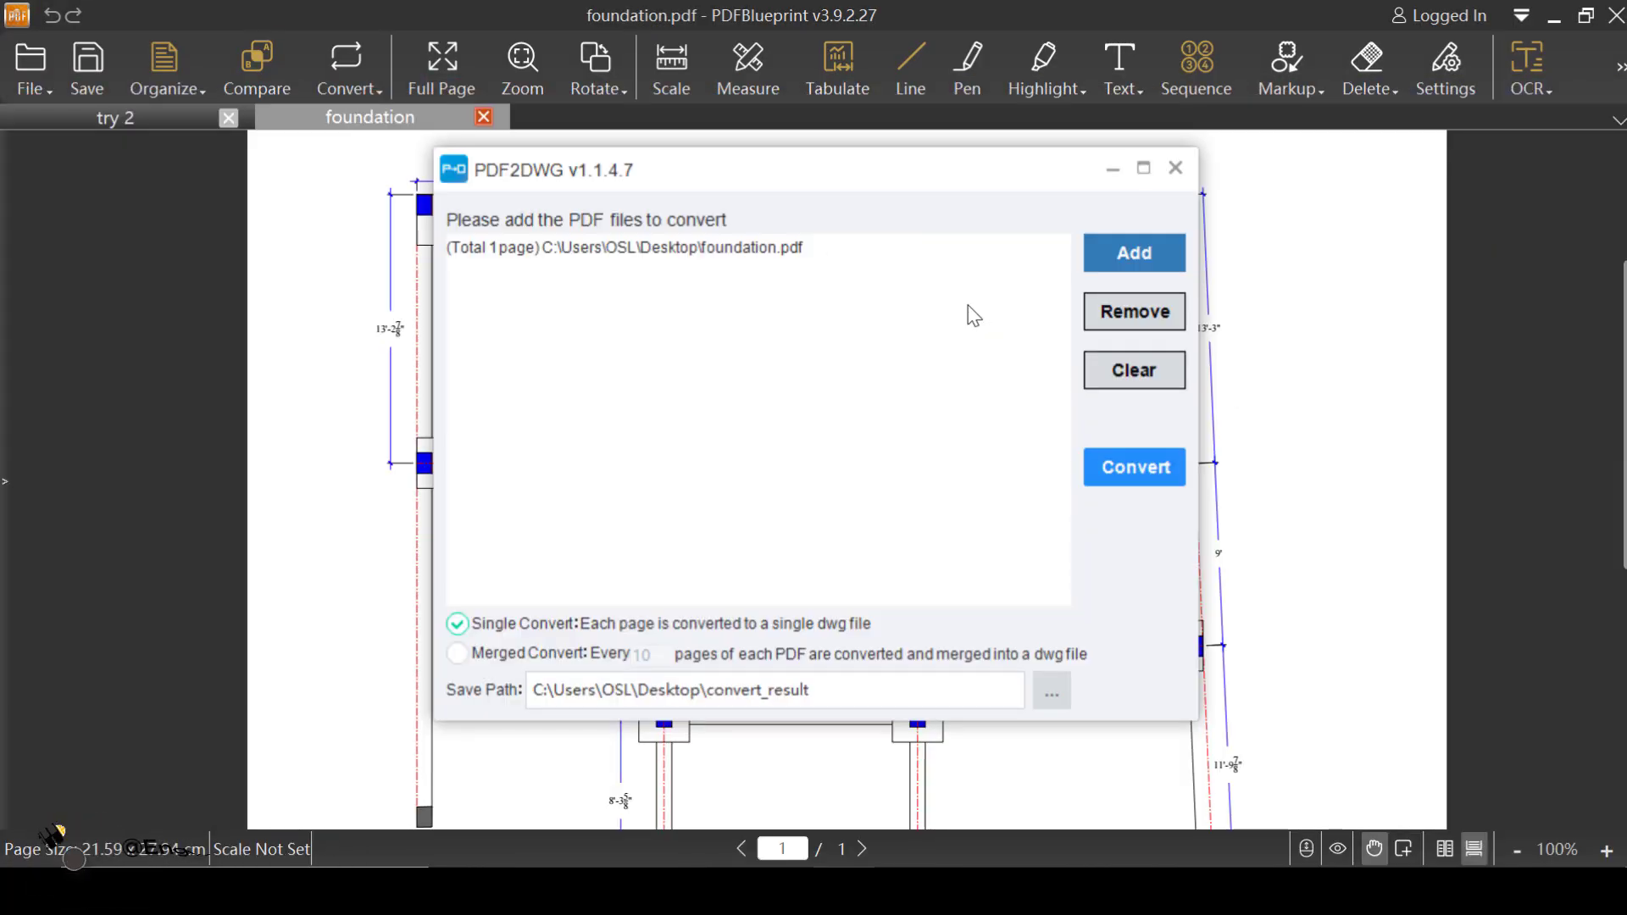
# Step: Close the converter window and launch PDFBlueprint from the desktop
pyautogui.click(1175, 168)
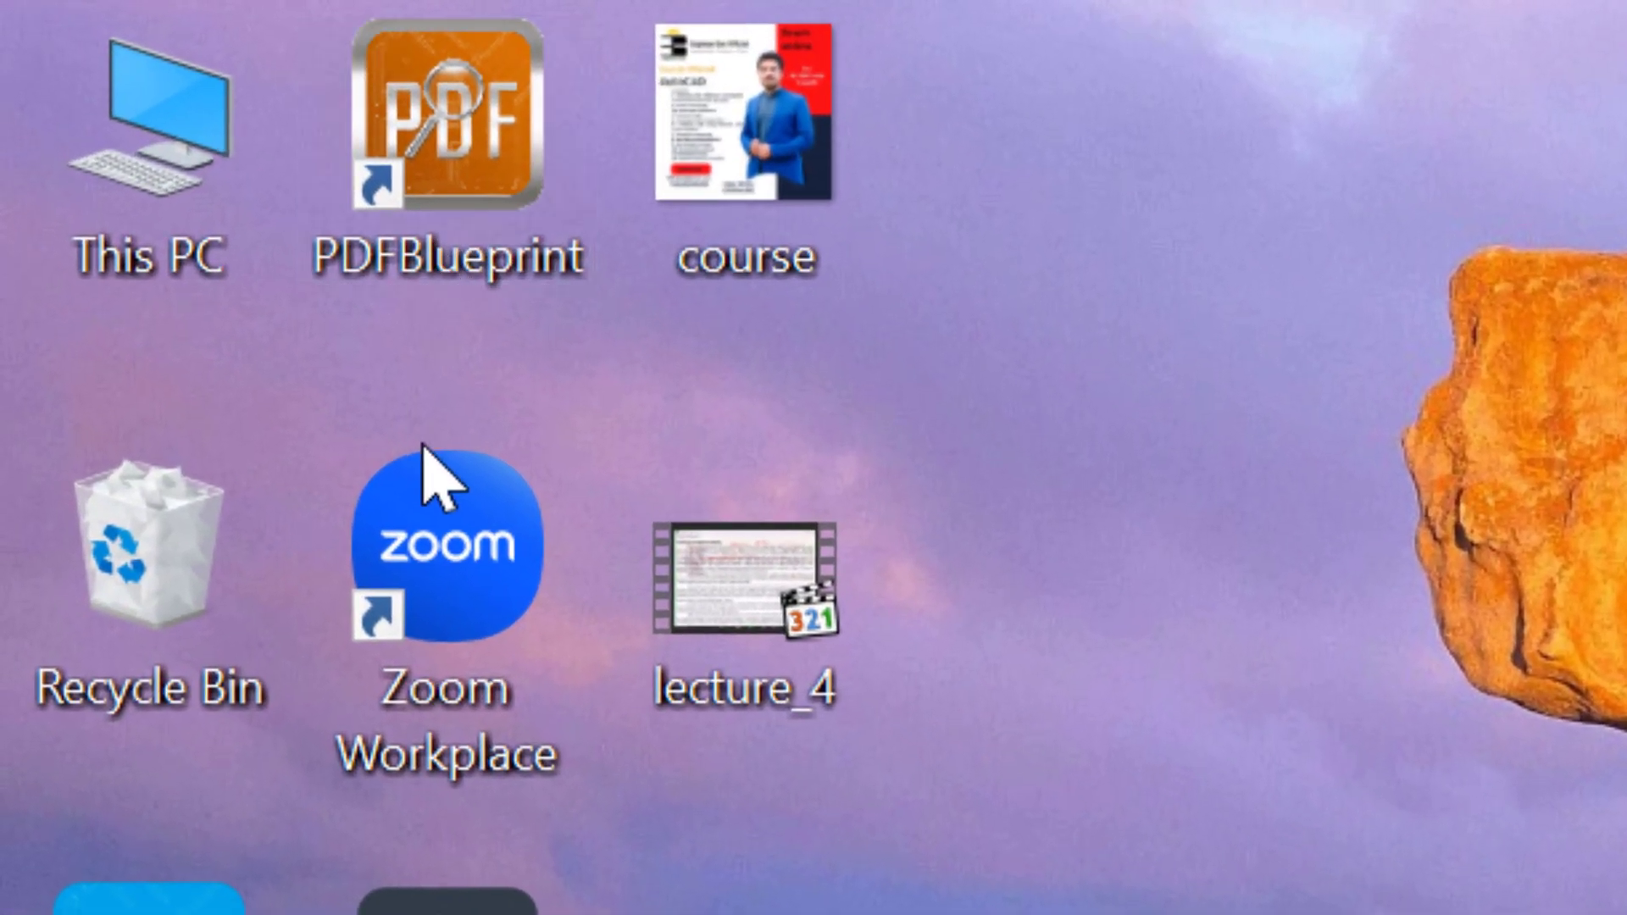
pyautogui.click(176, 51)
pyautogui.doubleClick(458, 144)
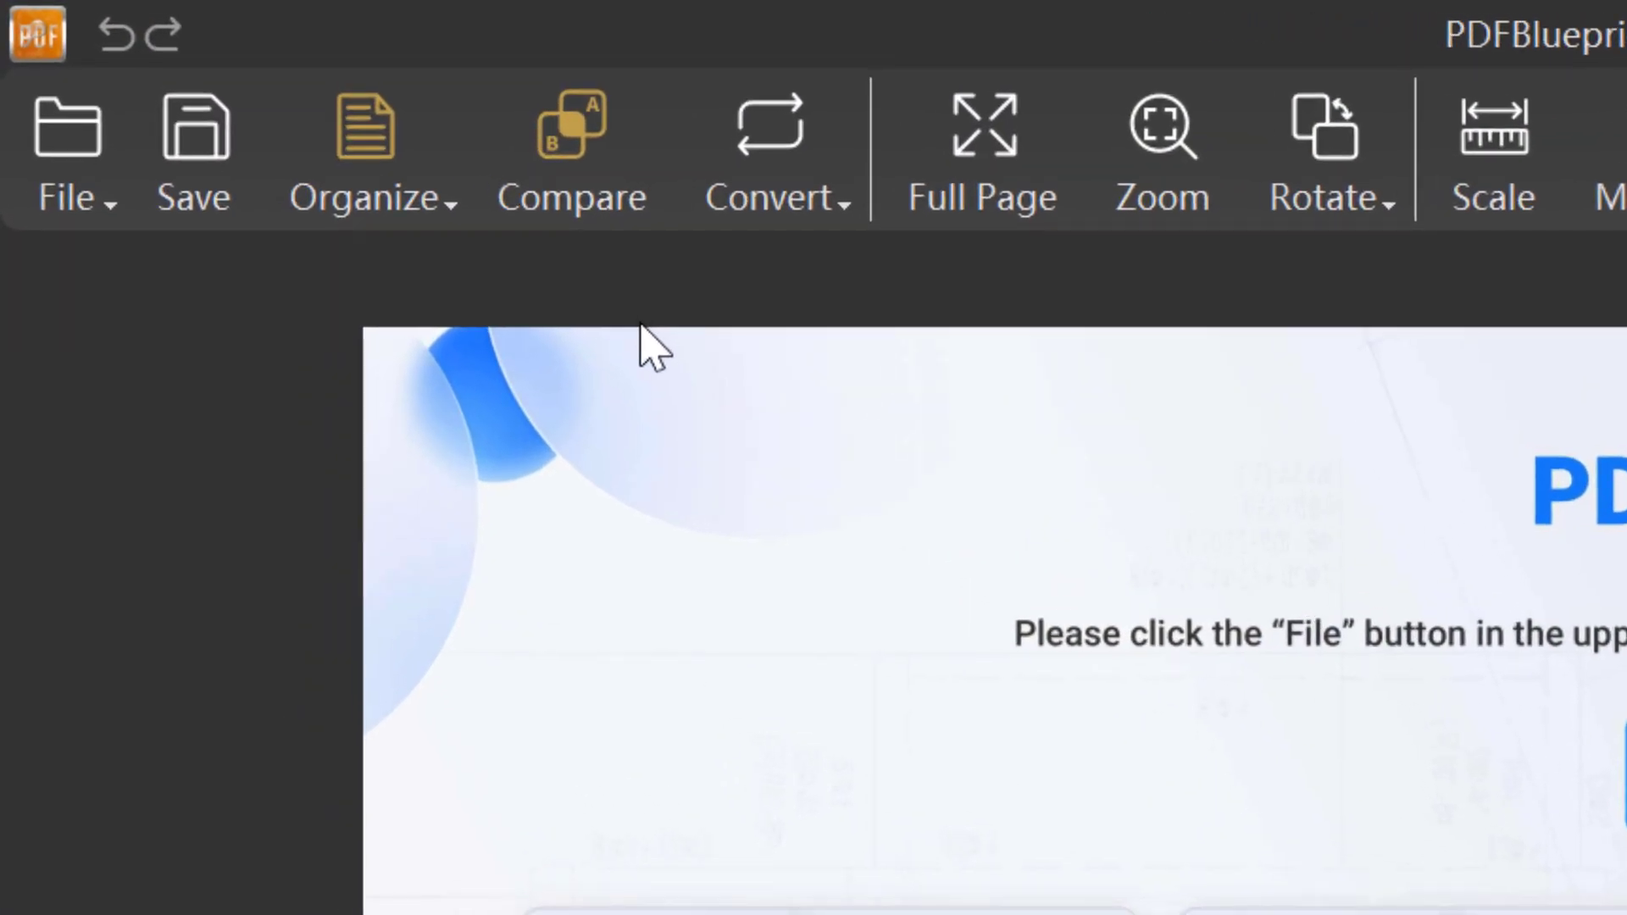
# Step: Open foundation.pdf from the Desktop folder and collapse the bookmarks pane
pyautogui.click(59, 199)
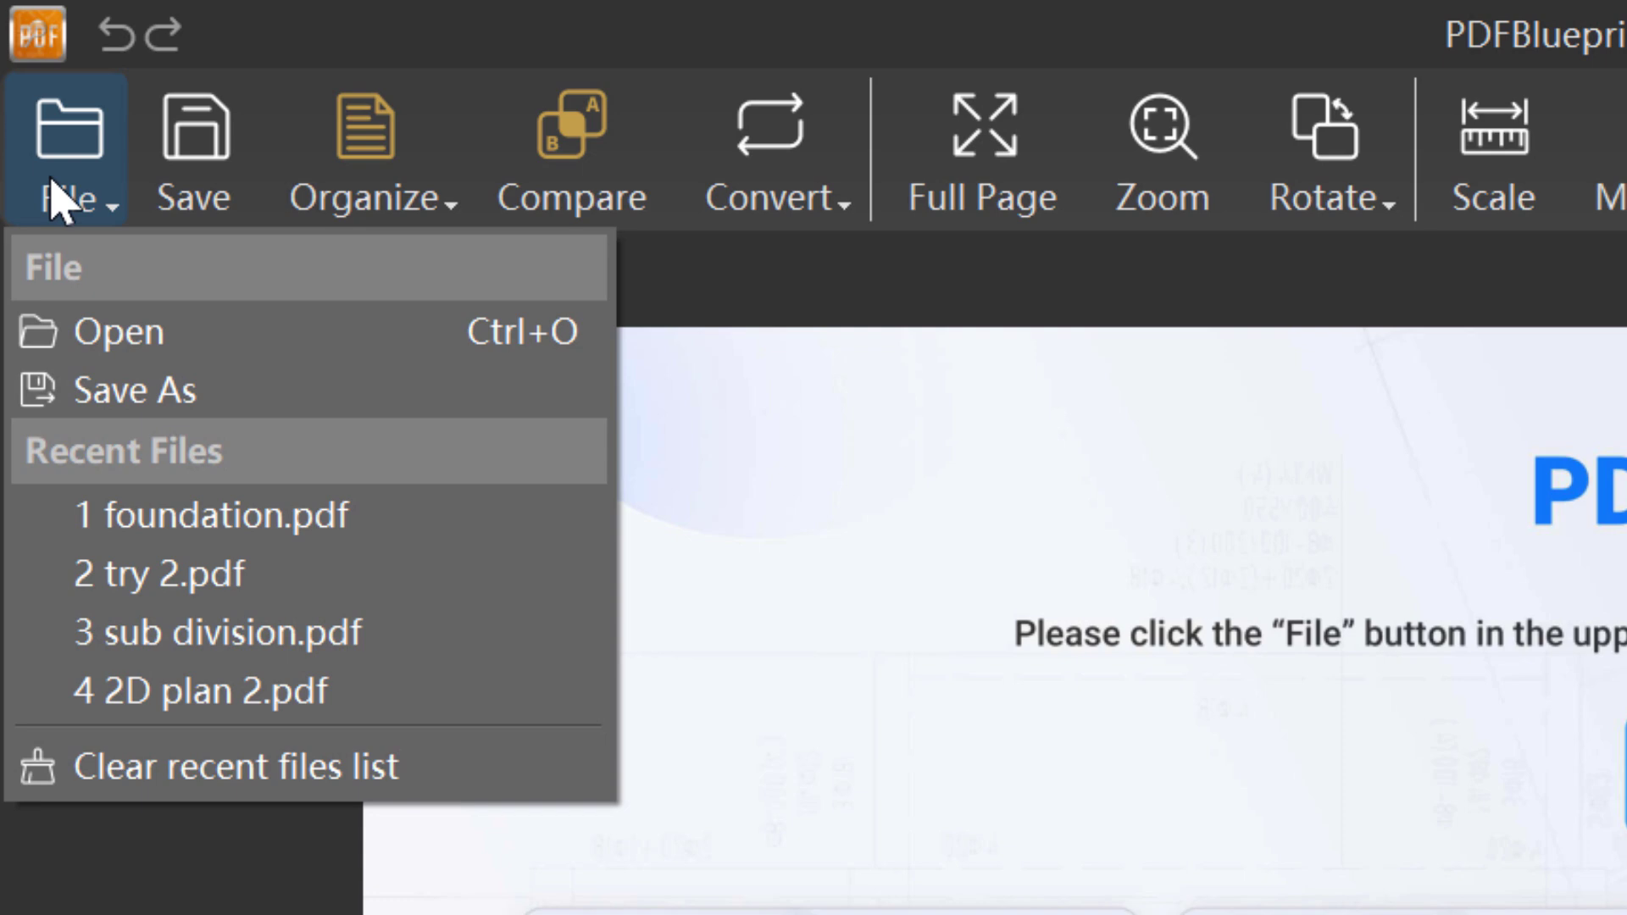
pyautogui.click(127, 335)
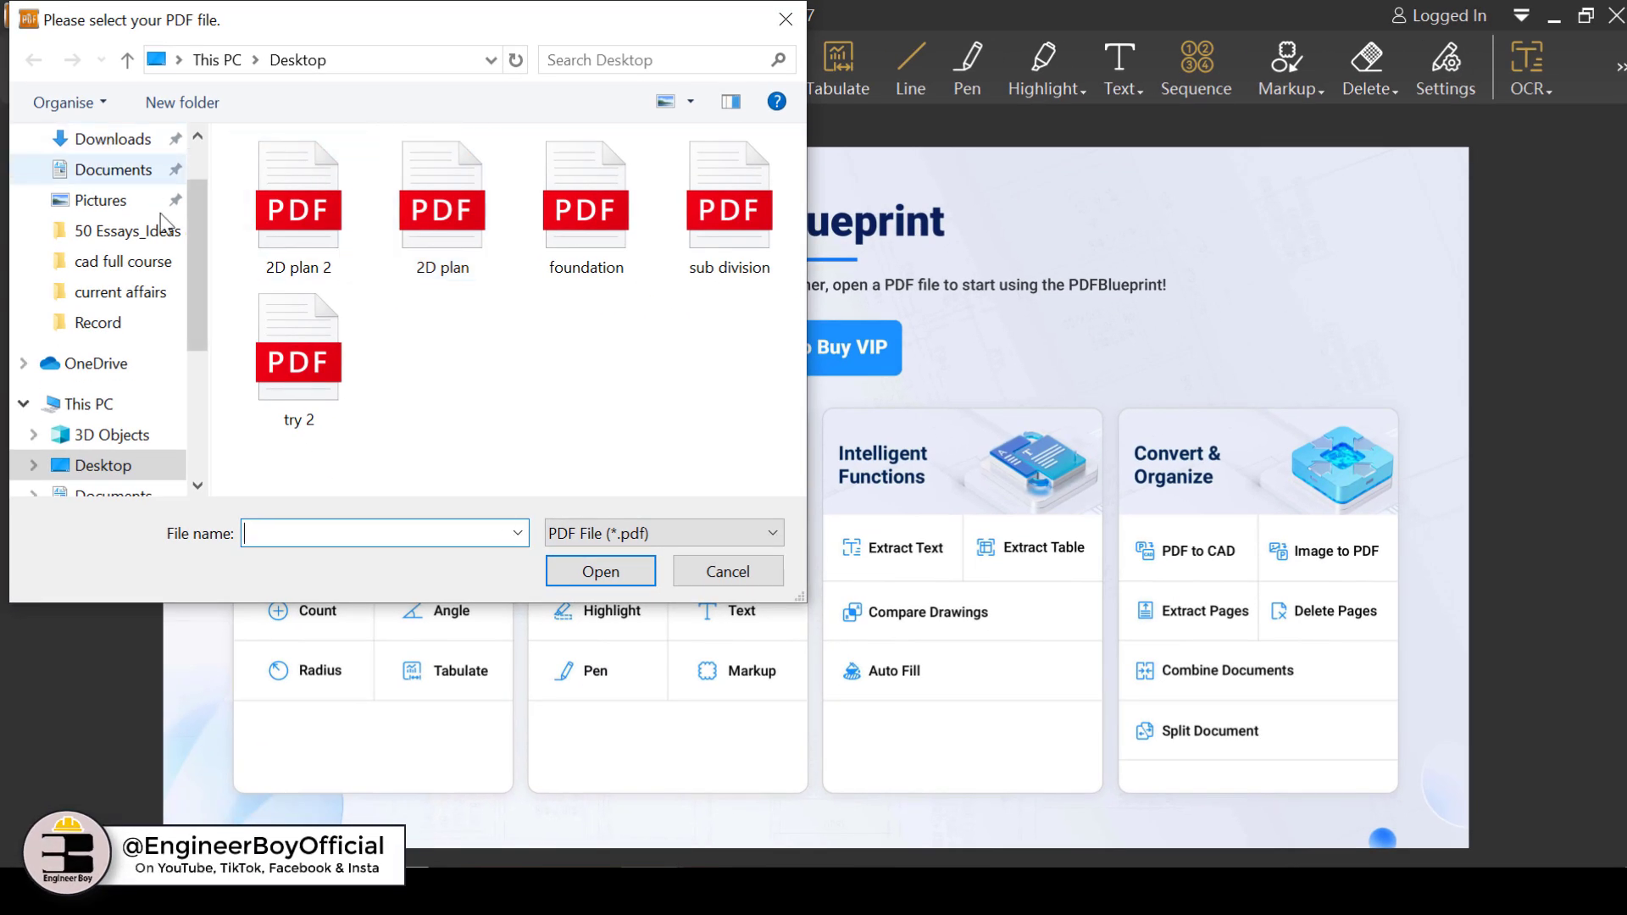
pyautogui.moveTo(195, 294); pyautogui.dragTo(207, 225)
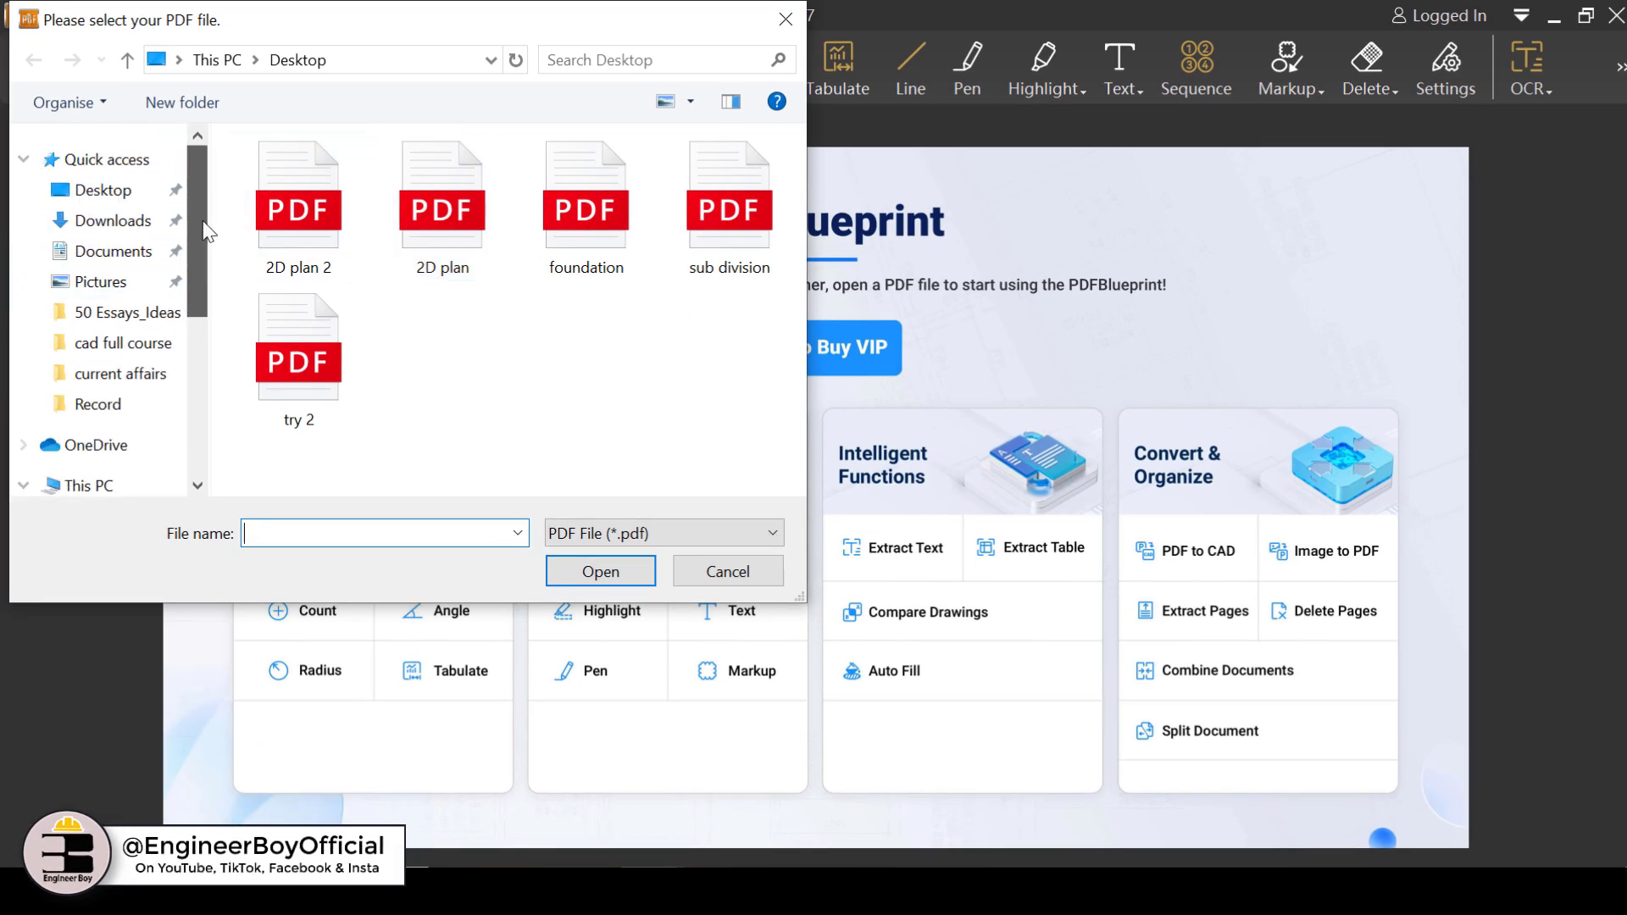
pyautogui.click(68, 199)
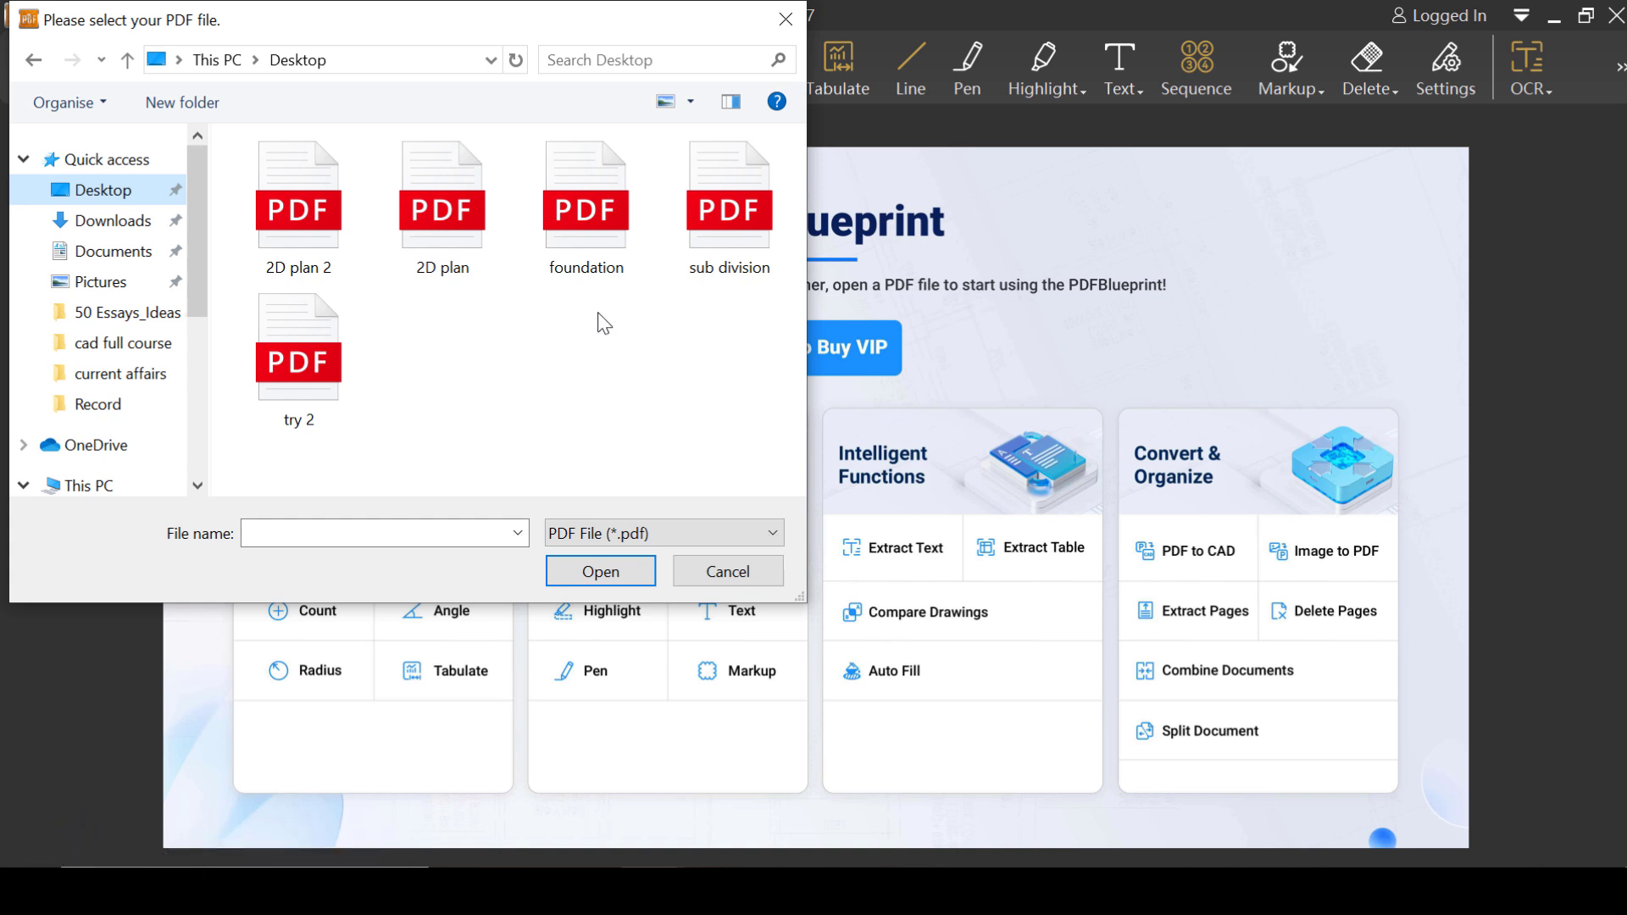
pyautogui.click(542, 239)
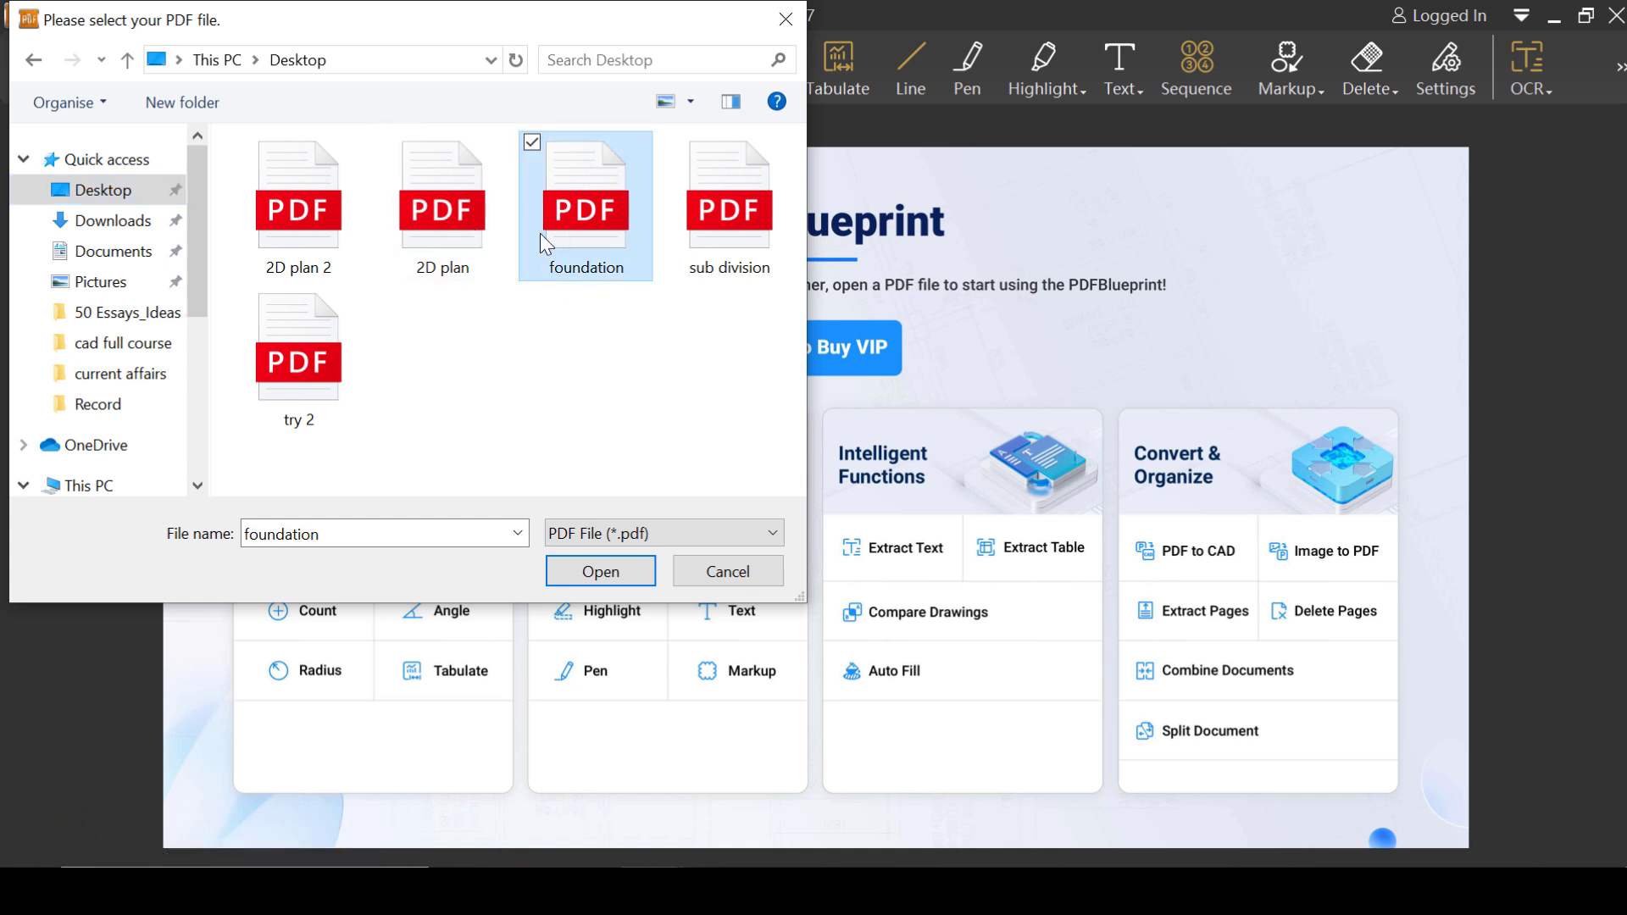
pyautogui.click(607, 582)
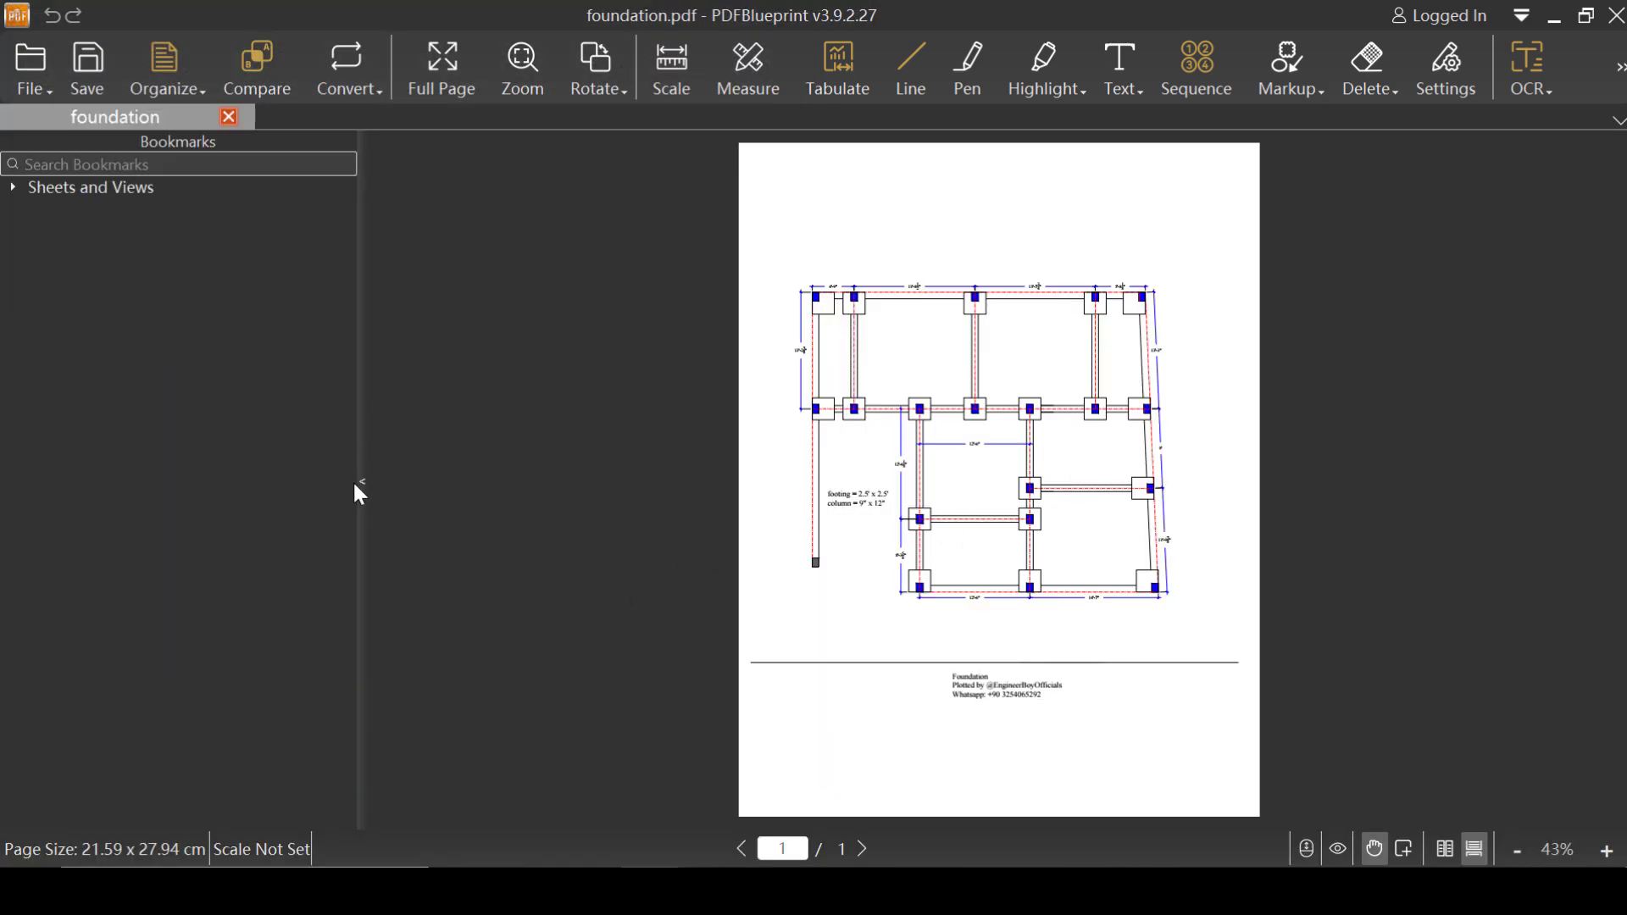
pyautogui.click(362, 489)
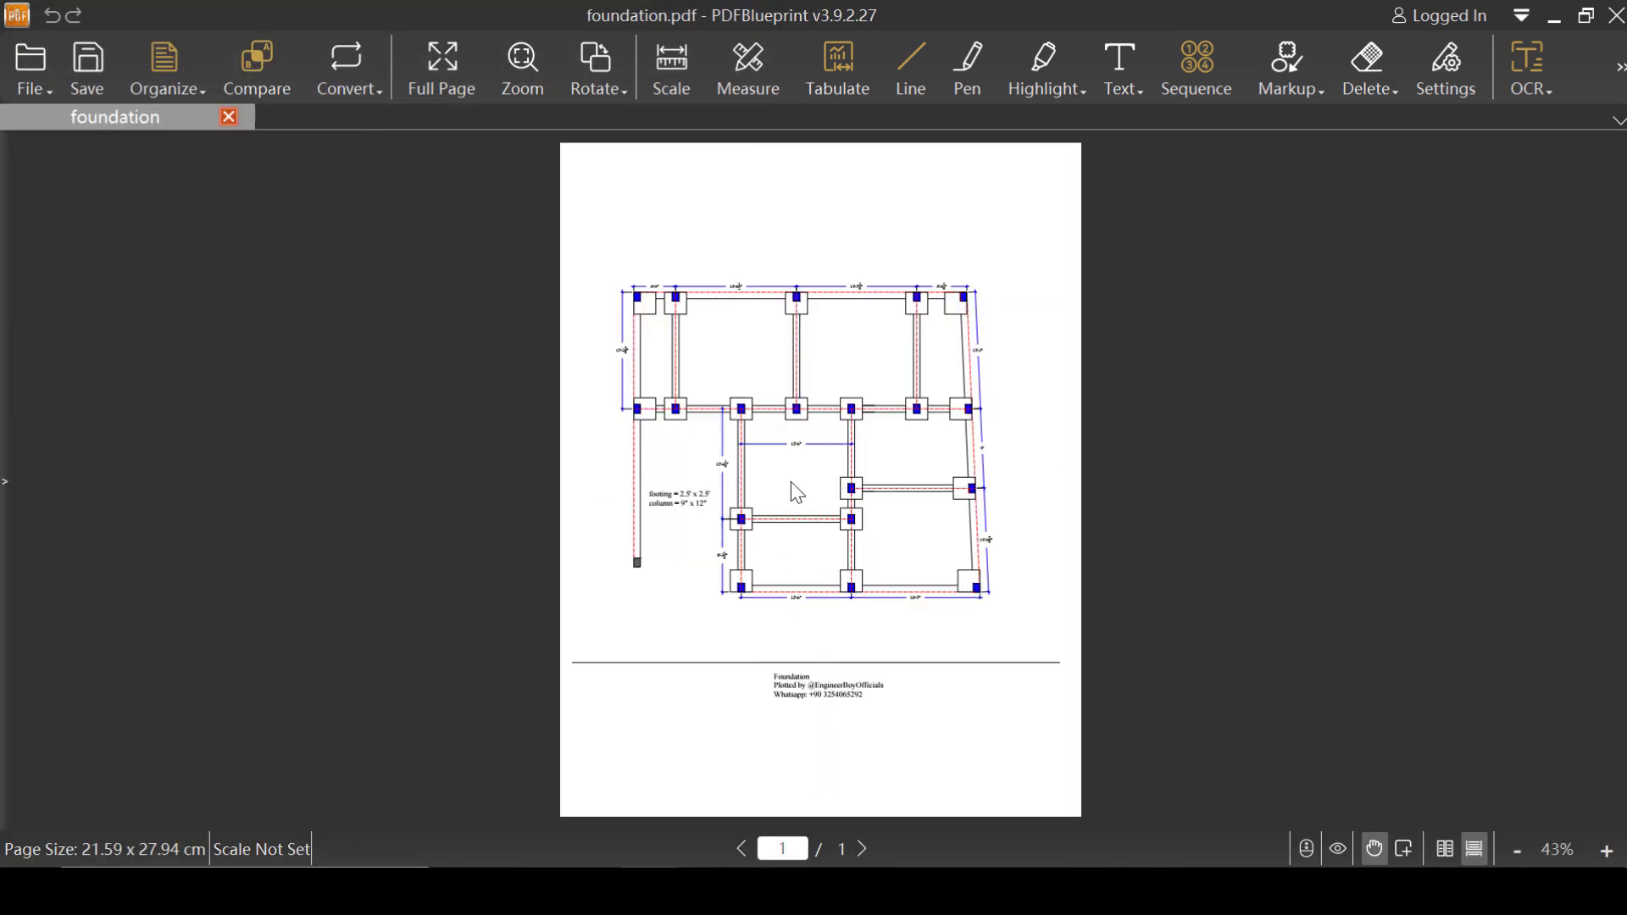
# Step: Open the PDF to CAD converter for the foundation drawing and select foundation.pdf in its file list
pyautogui.scroll(5, 790, 481)
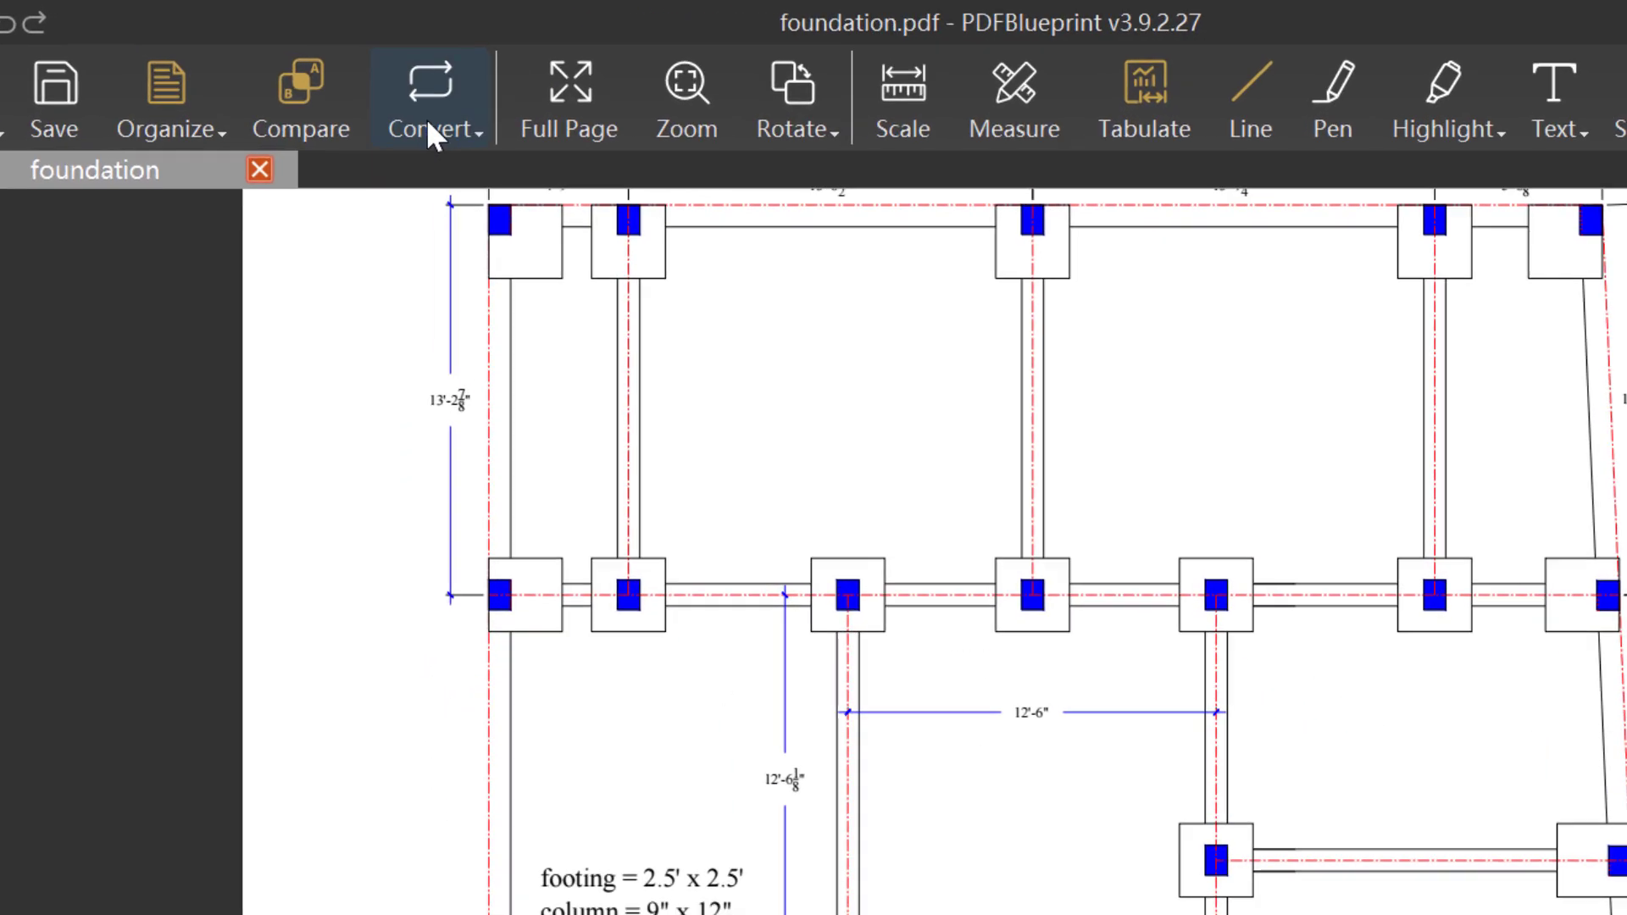
pyautogui.click(344, 85)
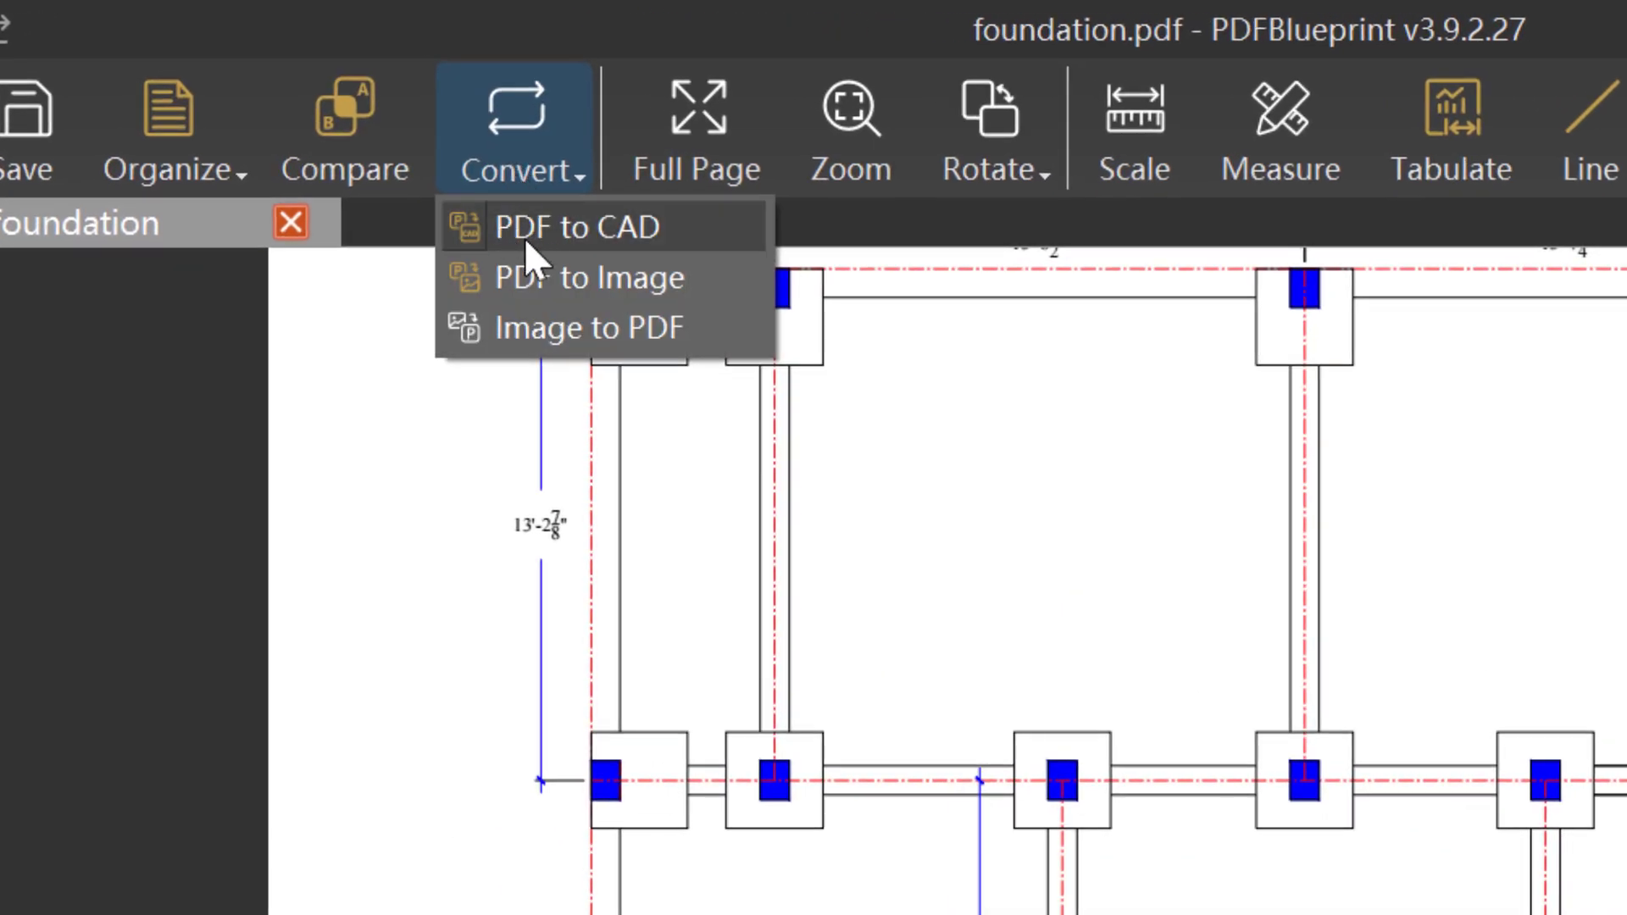
pyautogui.click(613, 225)
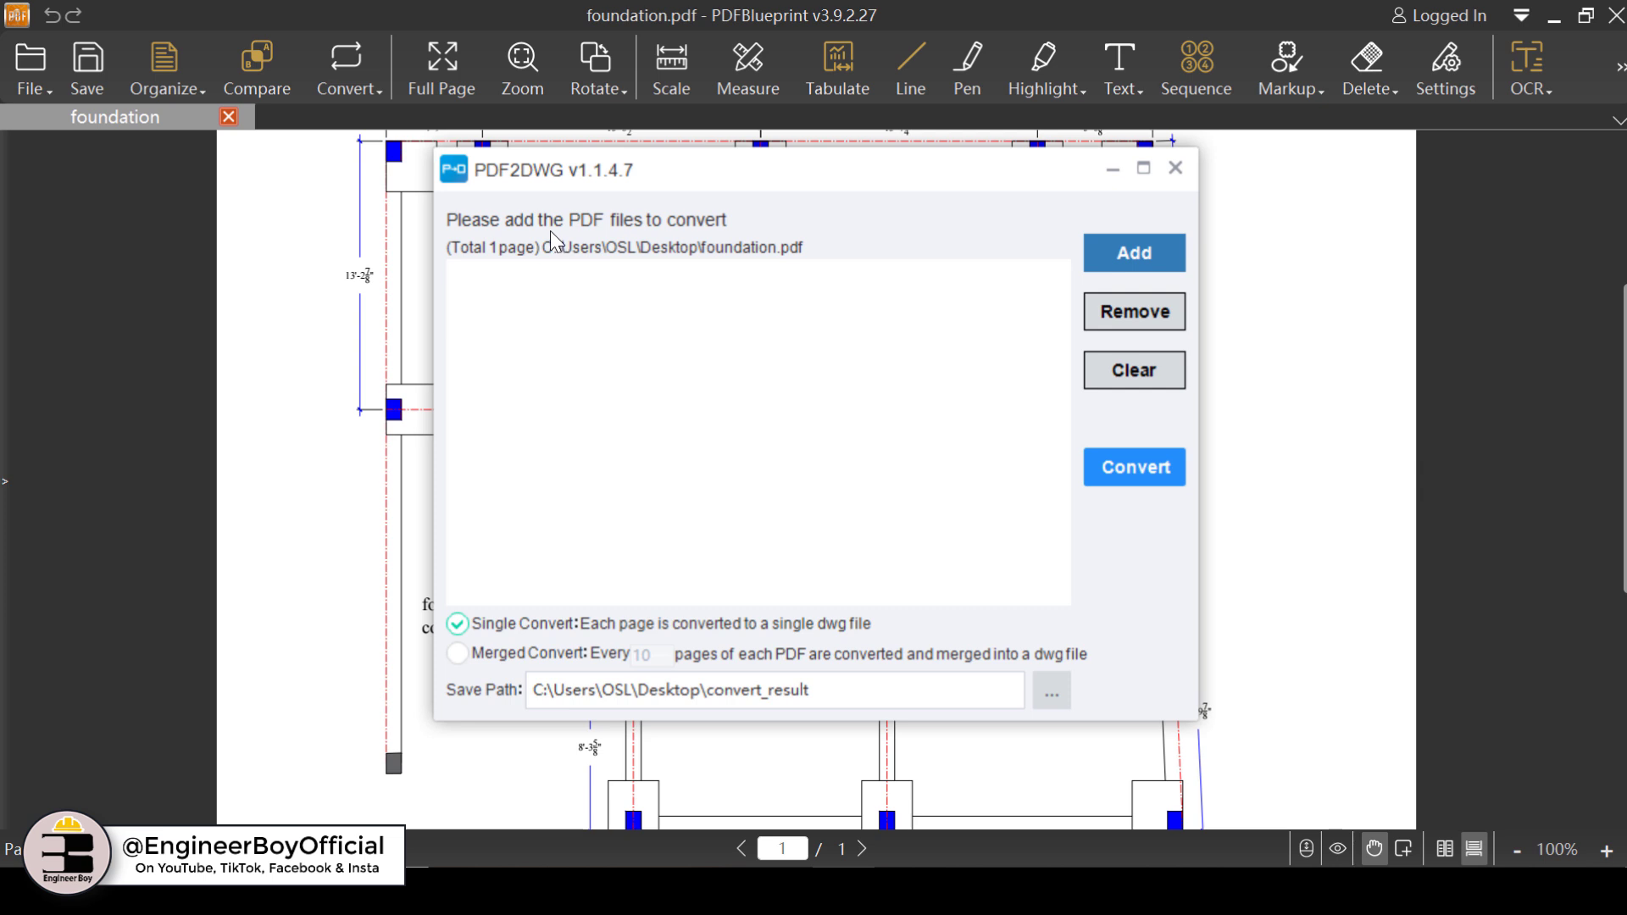
pyautogui.moveTo(567, 169); pyautogui.dragTo(522, 170)
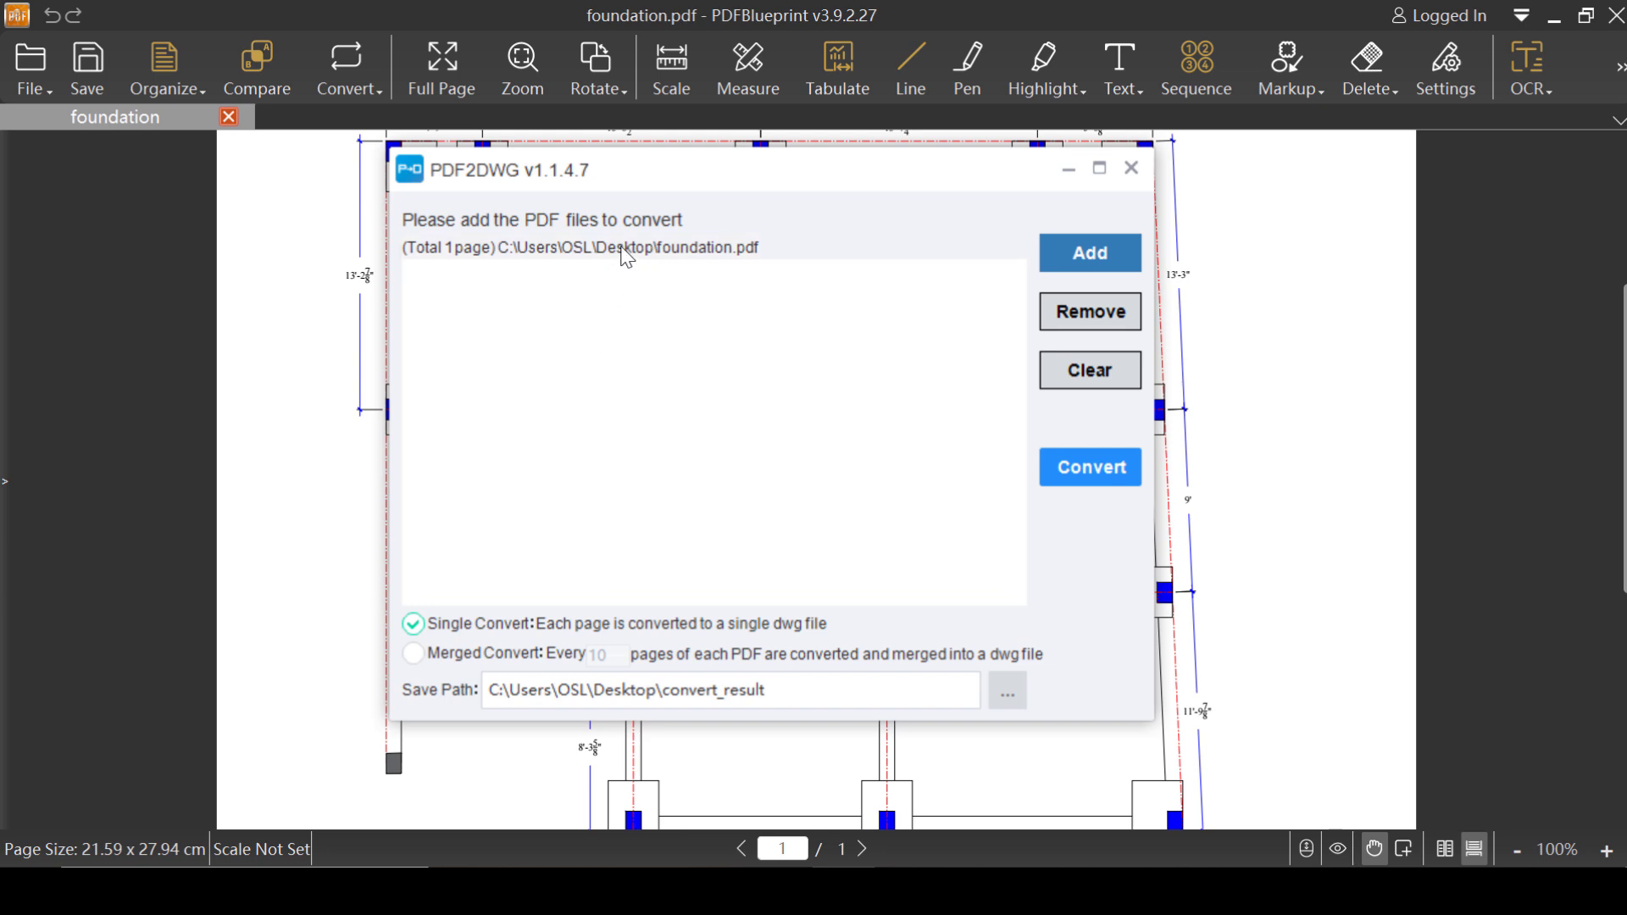
pyautogui.click(580, 249)
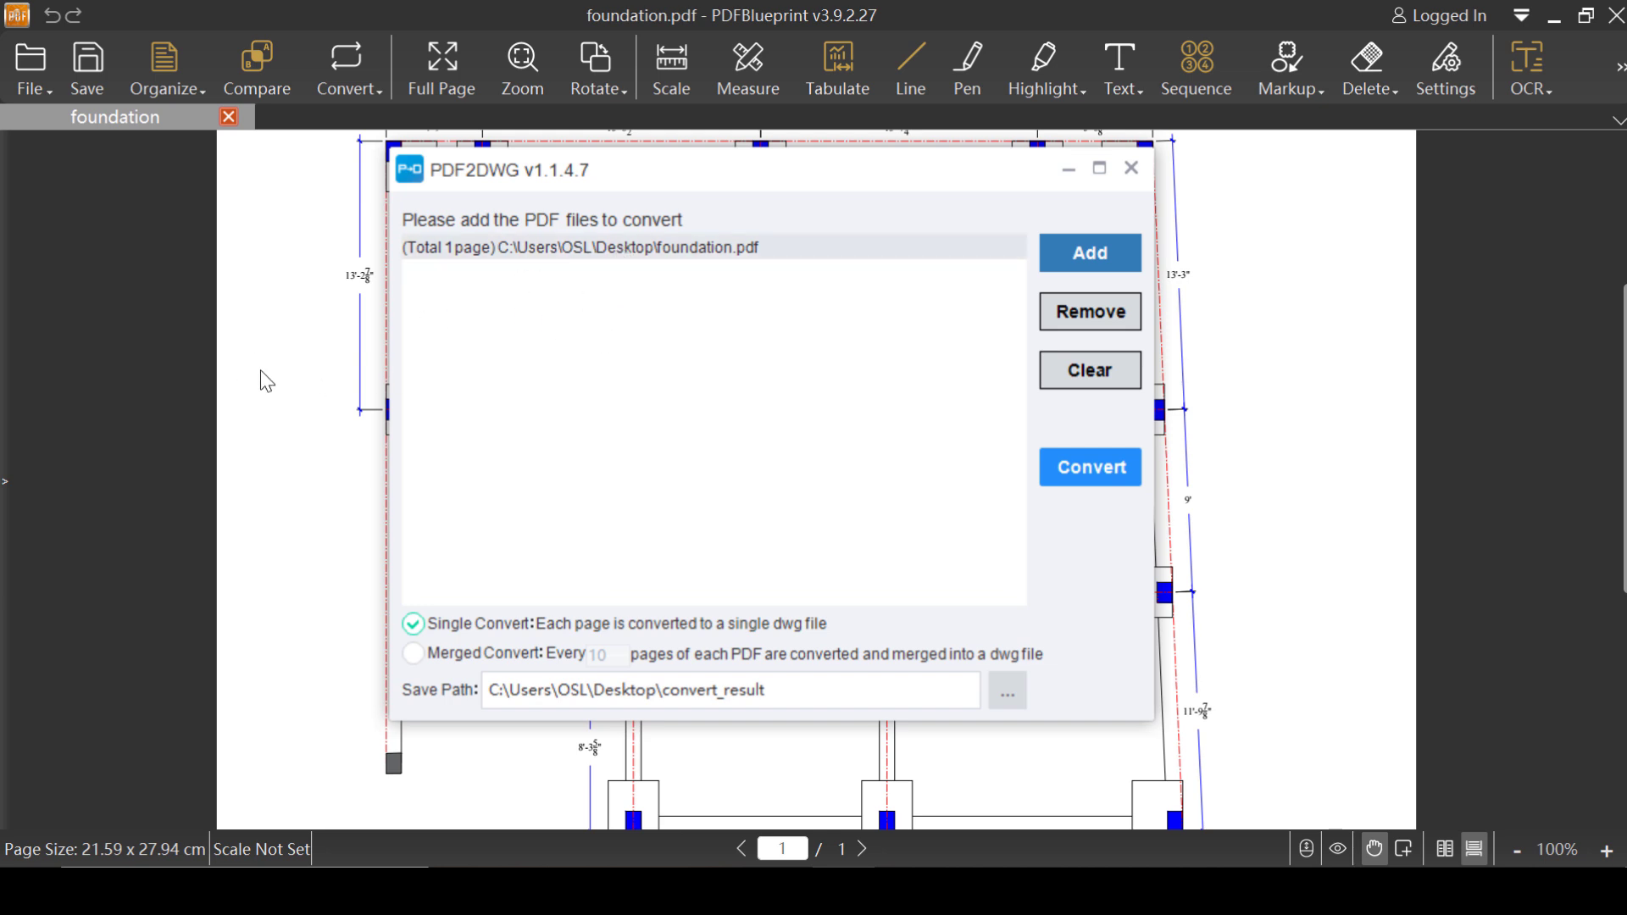
# Step: Add sub division.pdf from the Desktop to the list of files to convert
pyautogui.click(1090, 257)
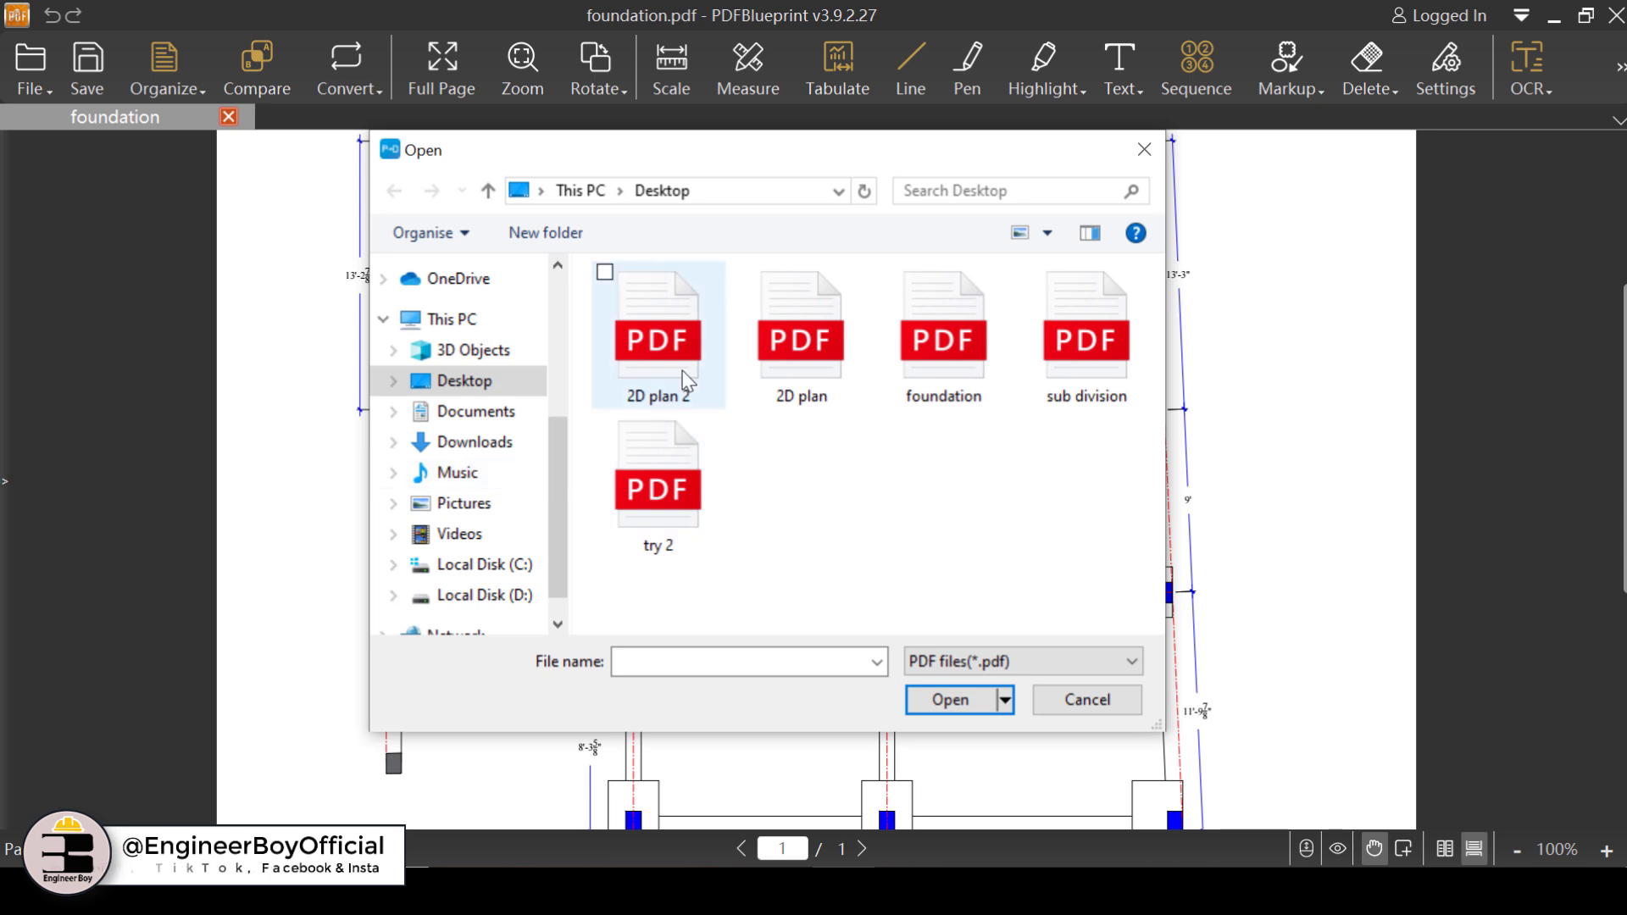
pyautogui.click(1100, 362)
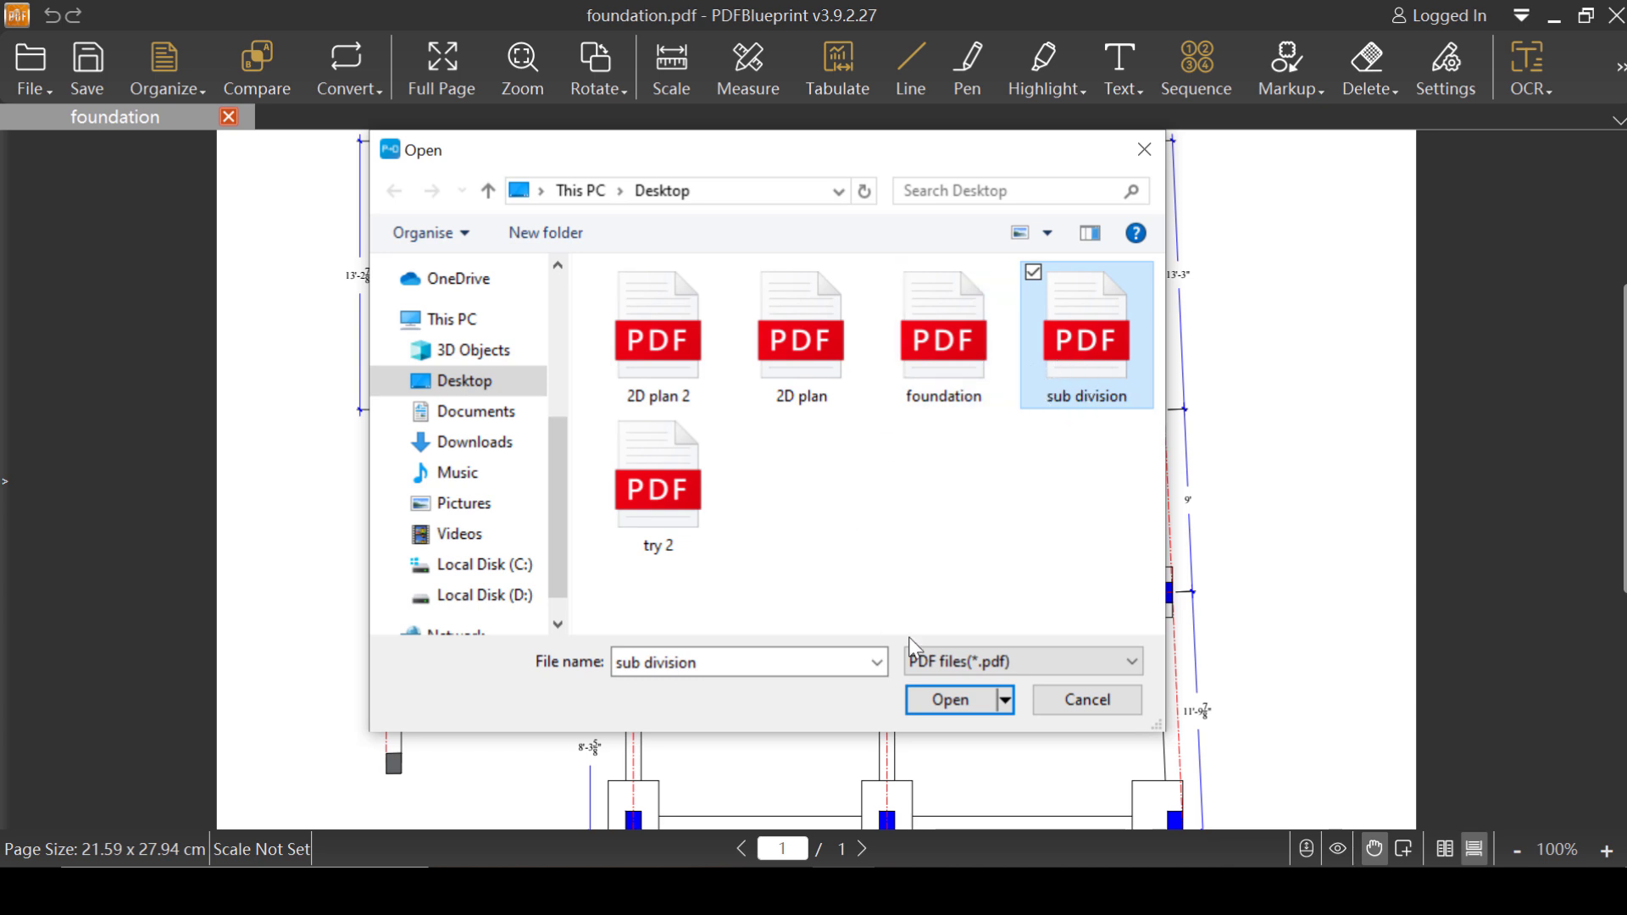
pyautogui.click(956, 710)
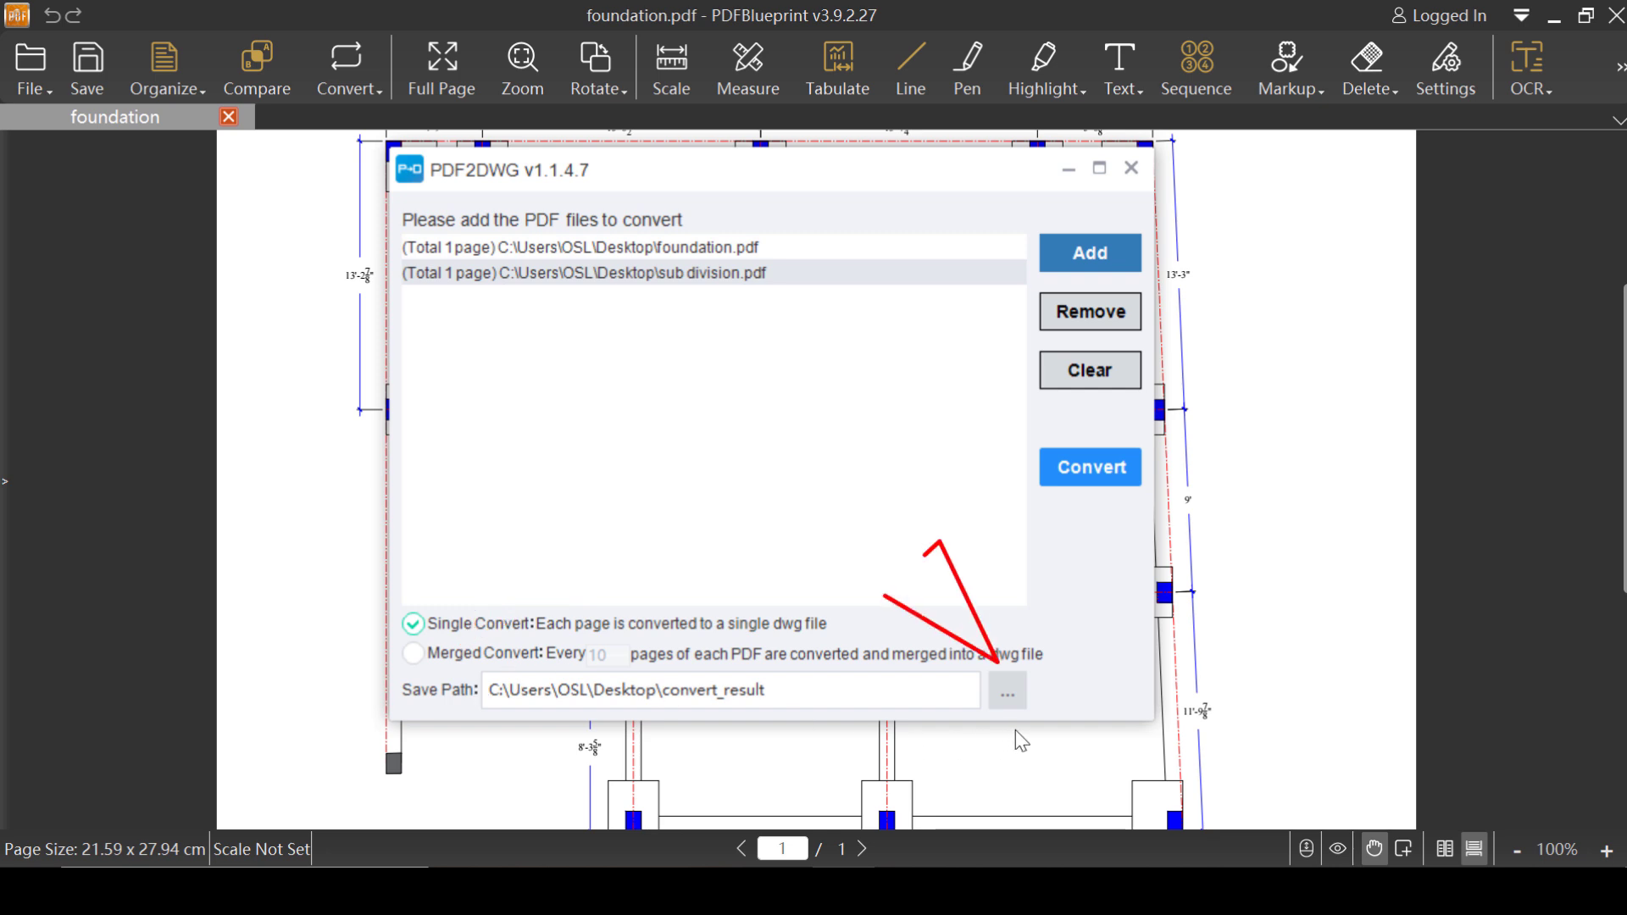
# Step: Create a Desktop folder named "pdfblue print convertor" and set it as the save path for the conversion
pyautogui.click(1008, 690)
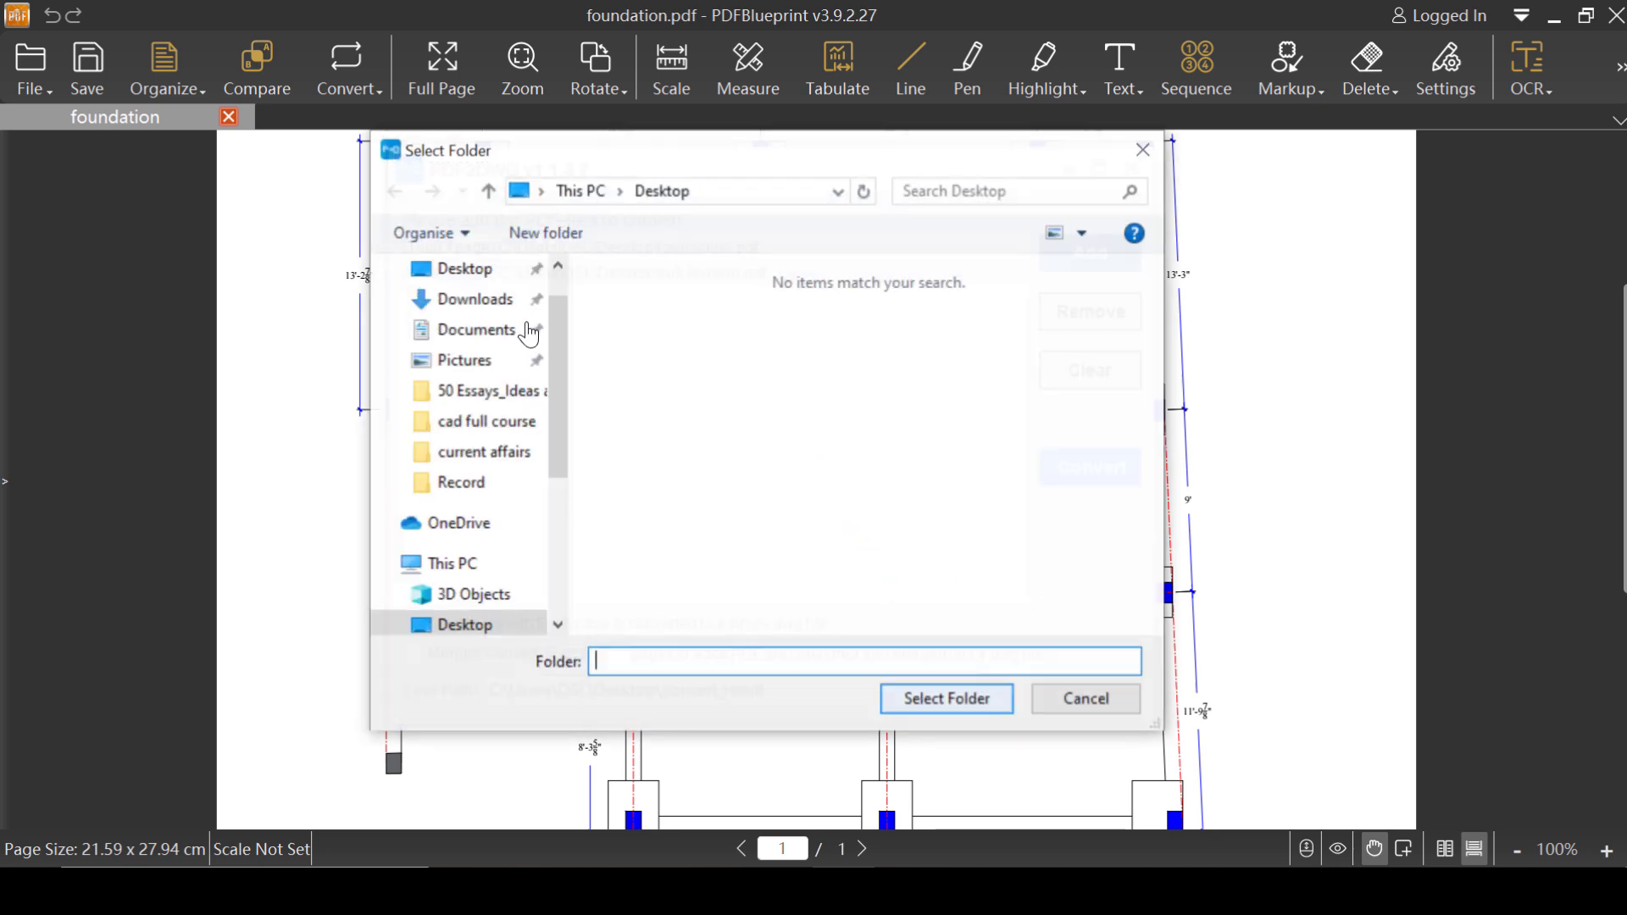
pyautogui.click(484, 278)
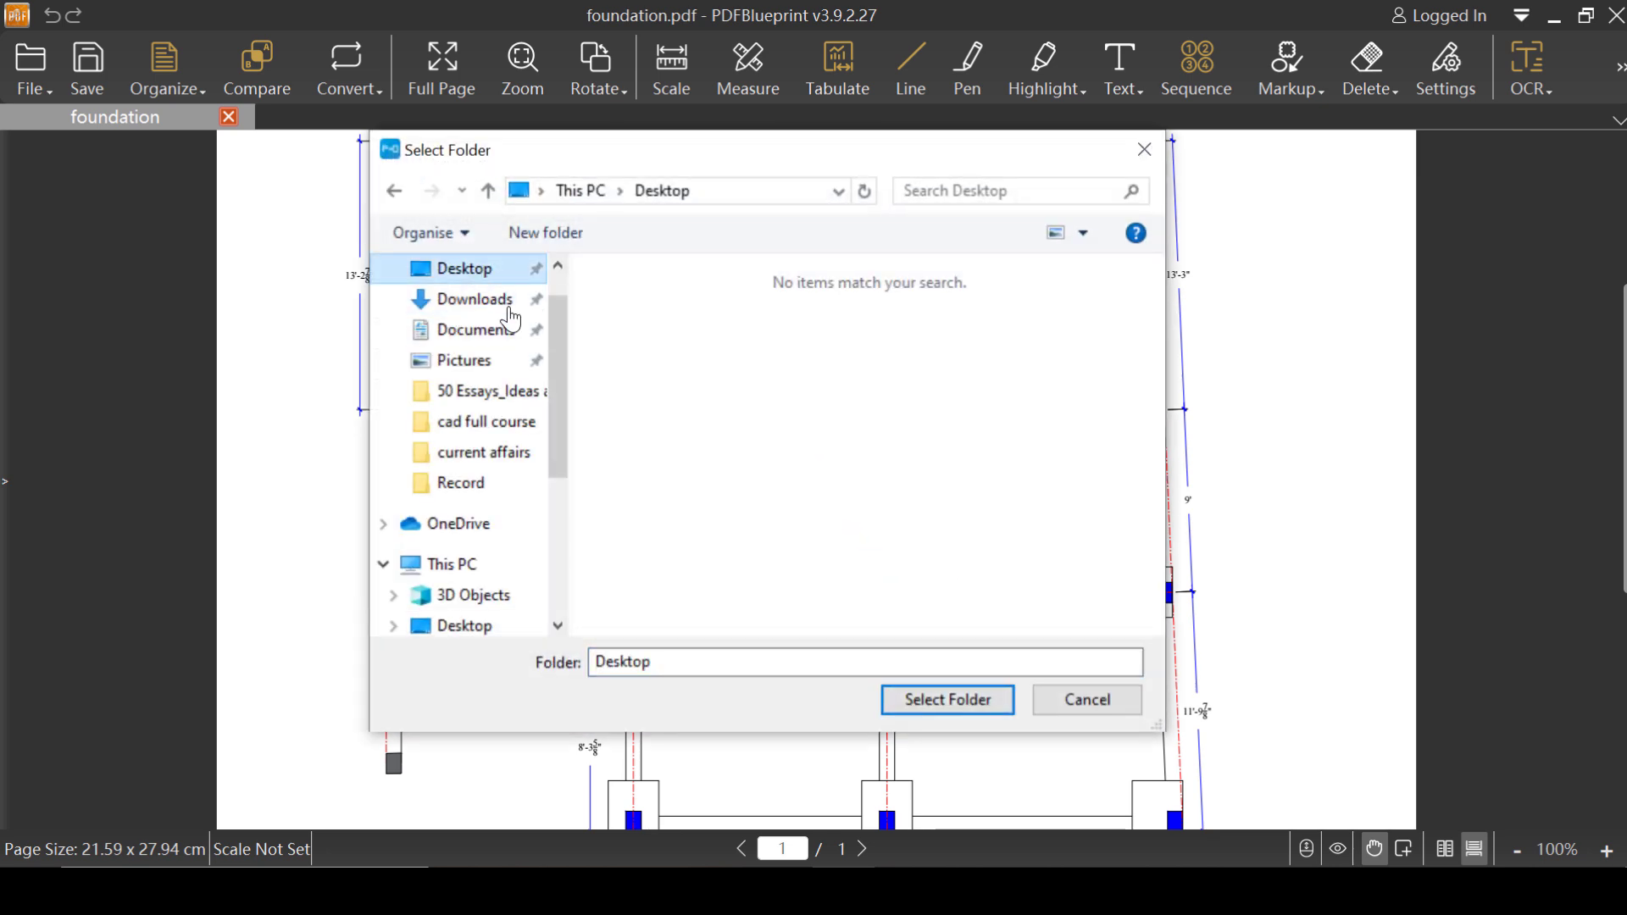
pyautogui.rightClick(769, 407)
pyautogui.moveTo(651, 680)
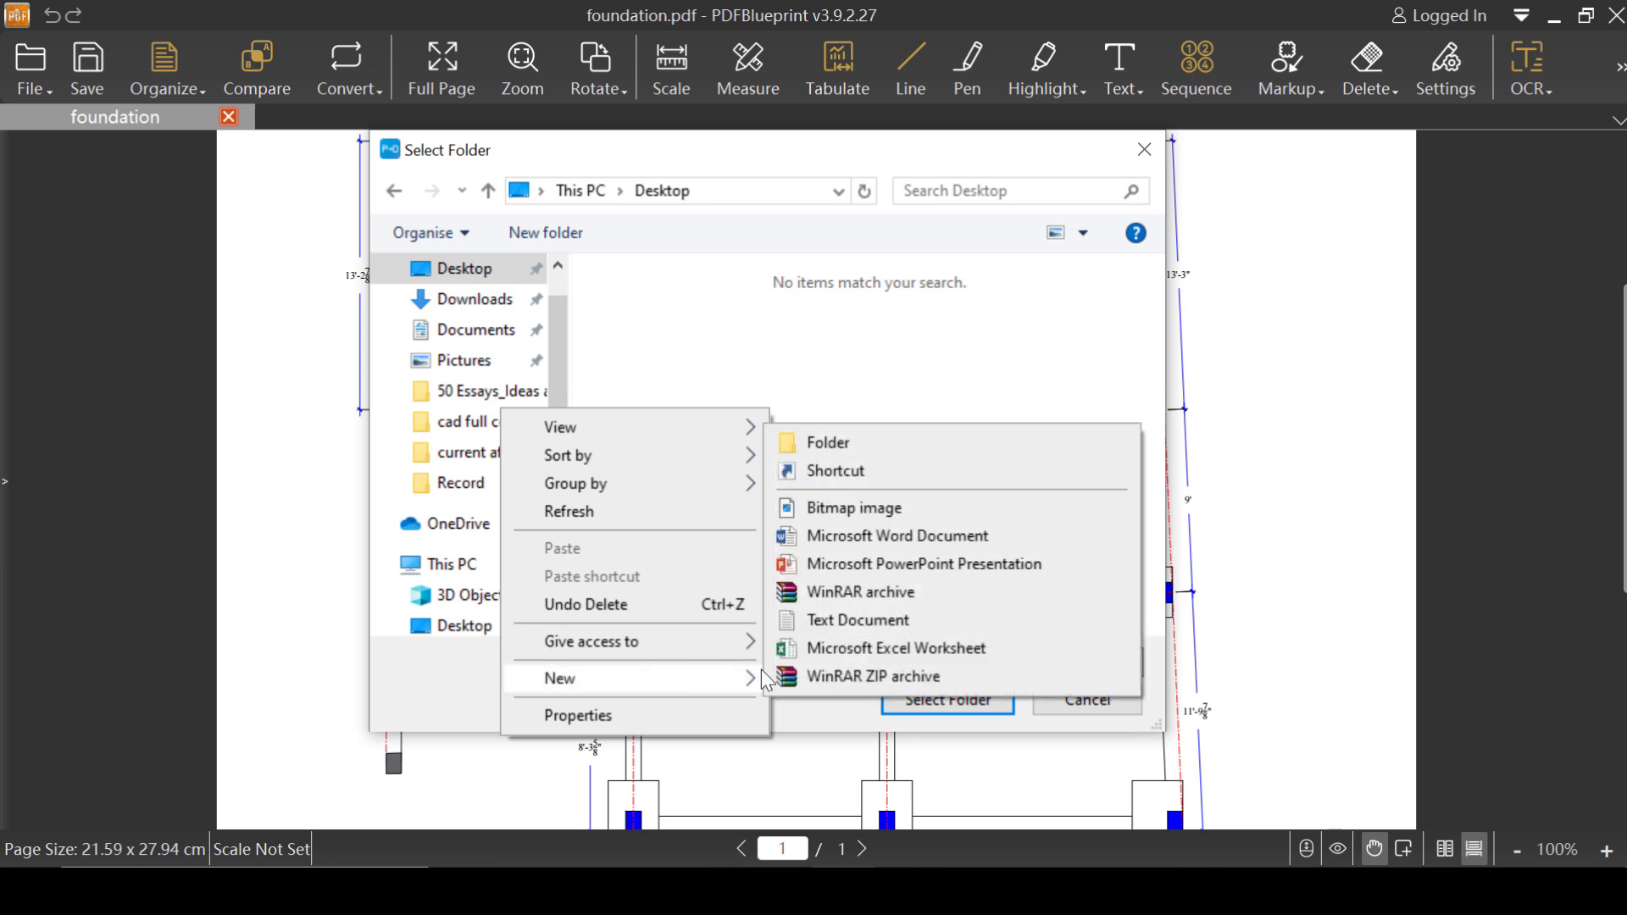
pyautogui.click(823, 436)
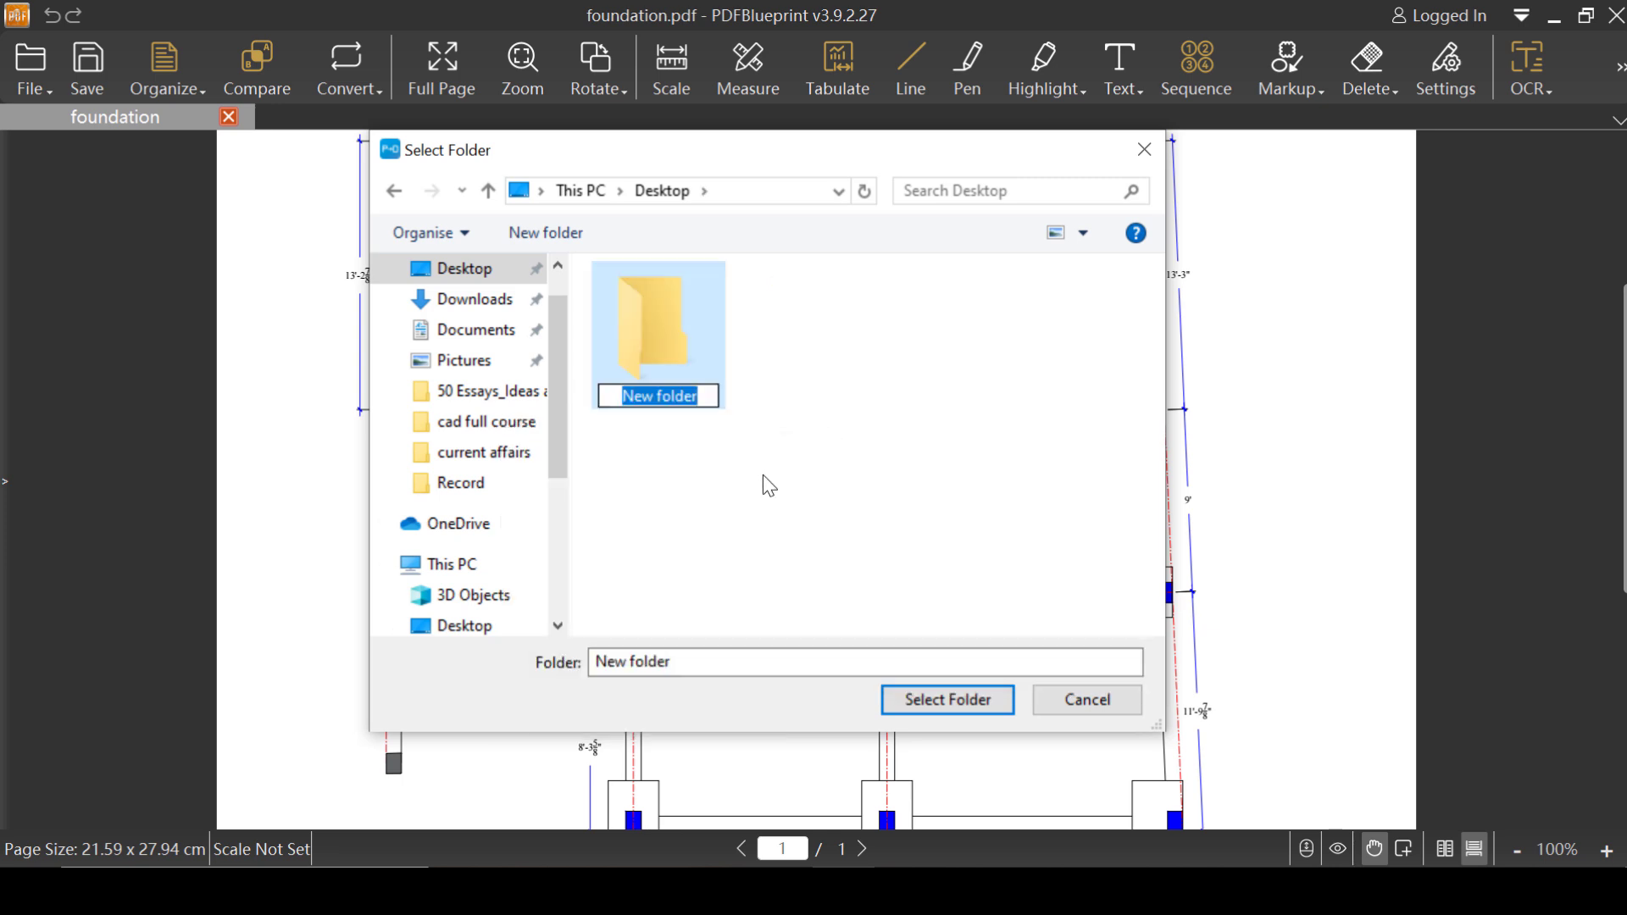
pyautogui.write('pdfblue print convertor')
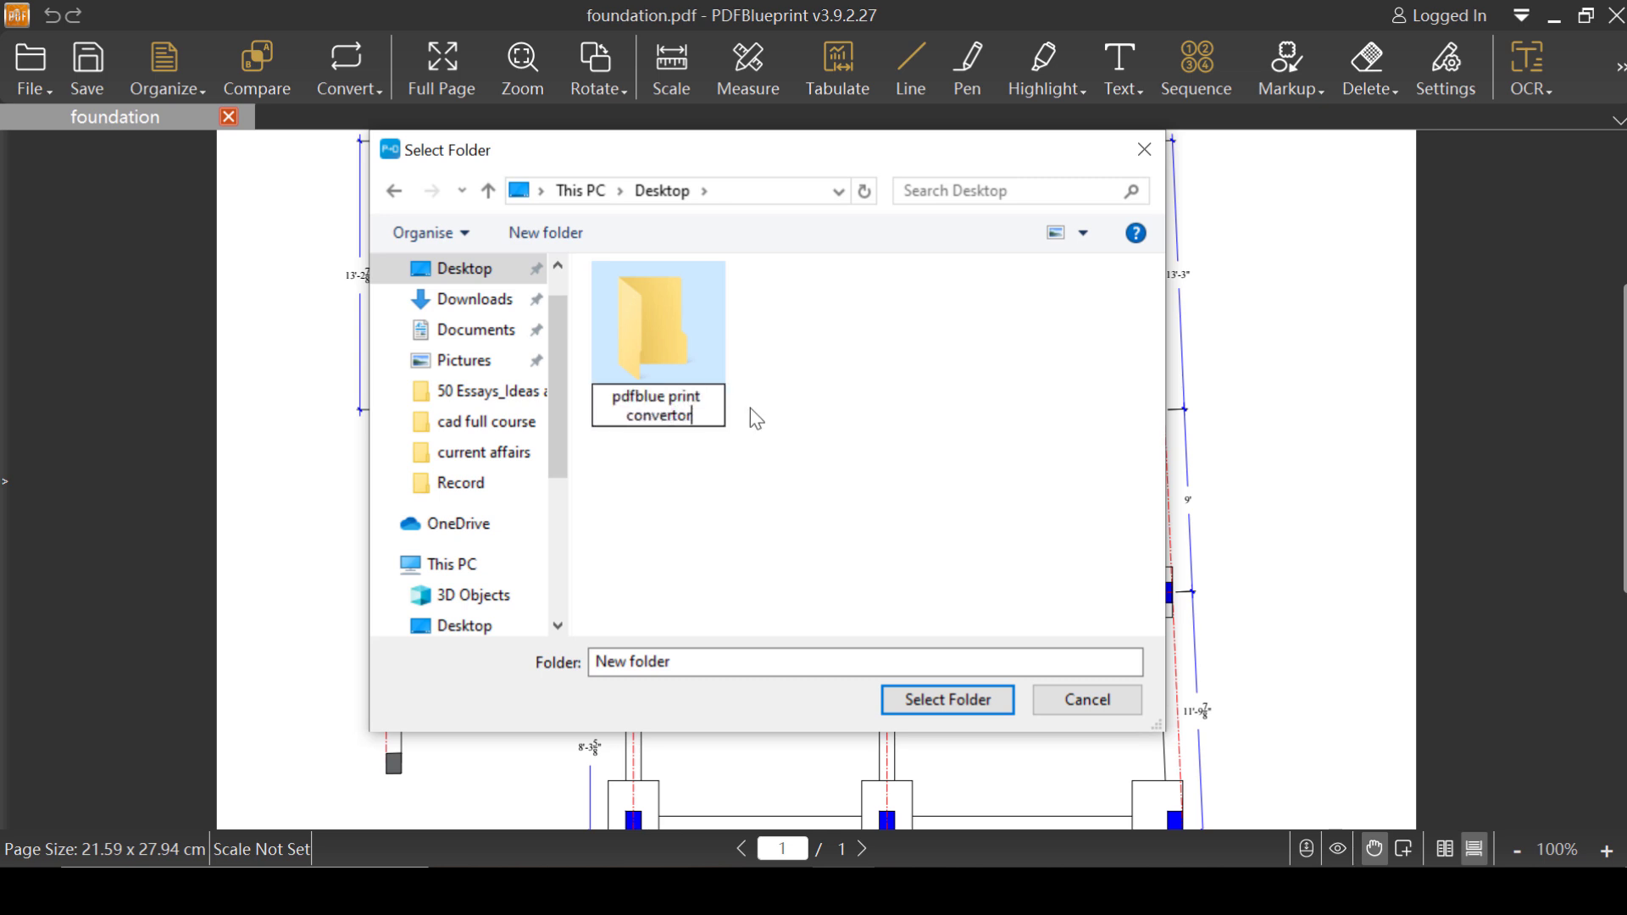
pyautogui.click(785, 439)
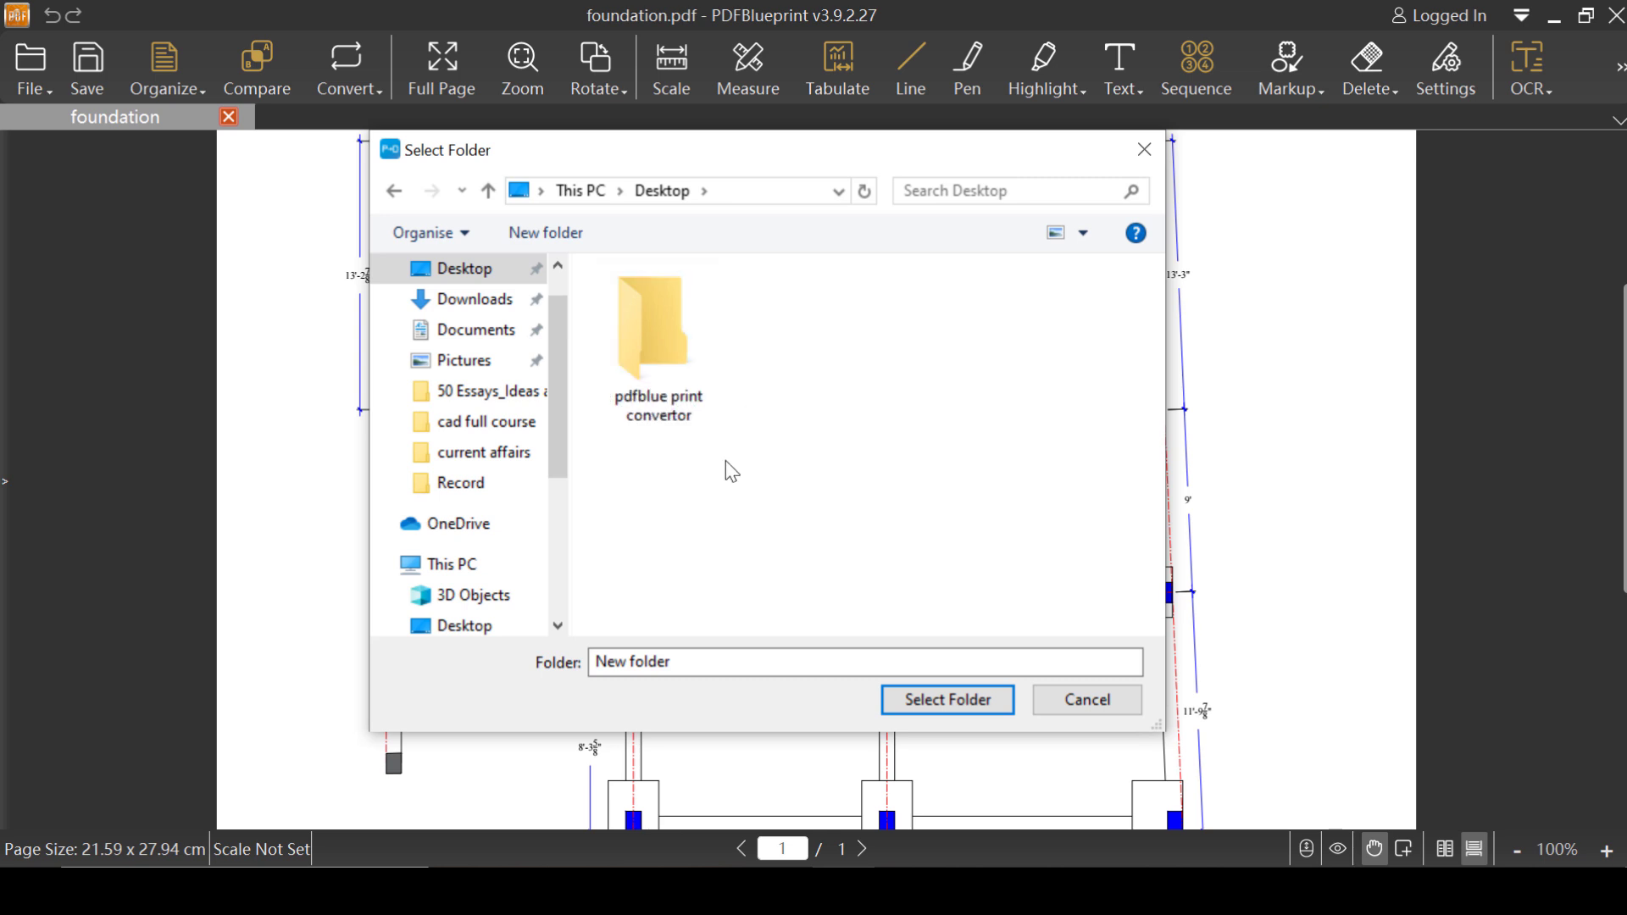
pyautogui.doubleClick(698, 379)
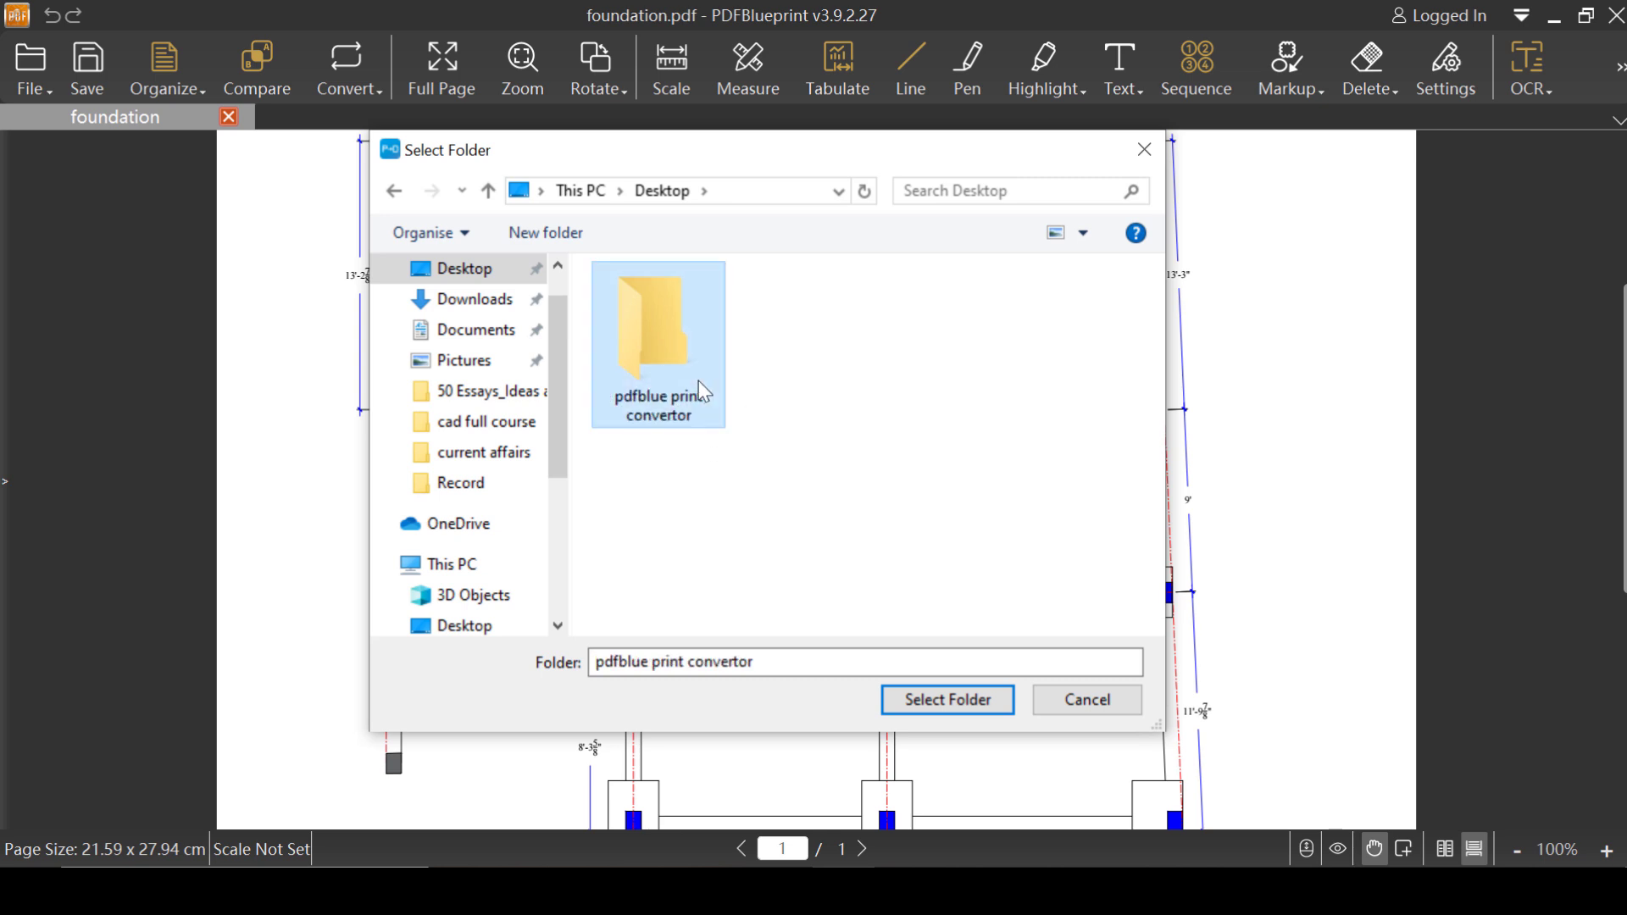
pyautogui.click(935, 700)
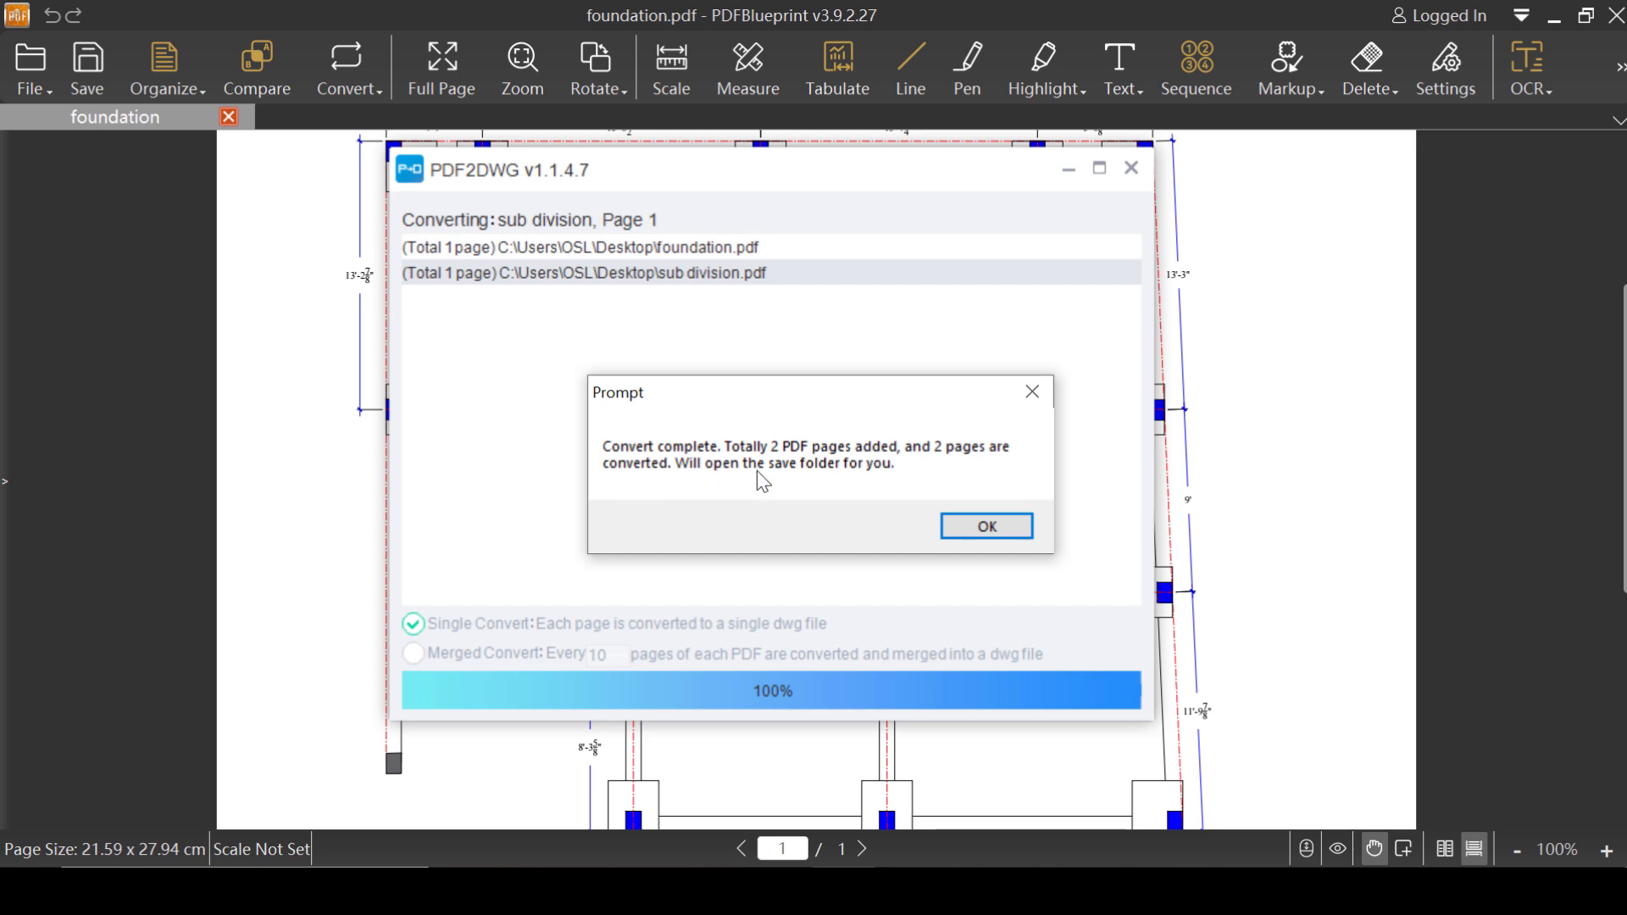
# Step: Acknowledge the finished conversion and close both the output folder and the converter window
pyautogui.click(983, 526)
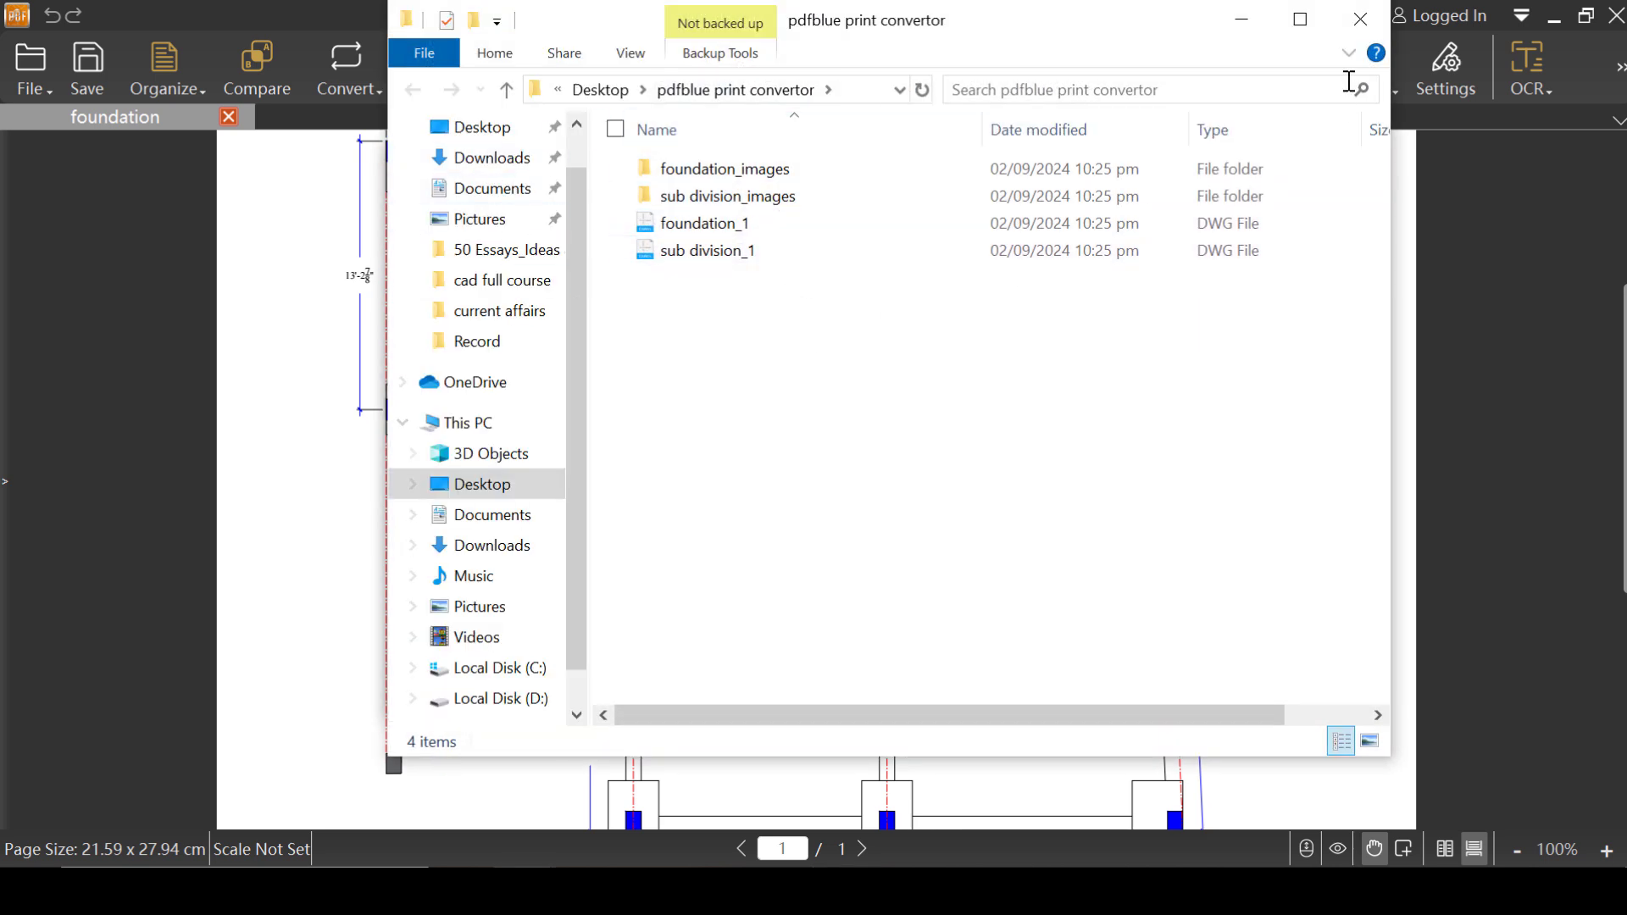
pyautogui.click(1365, 17)
pyautogui.click(1124, 168)
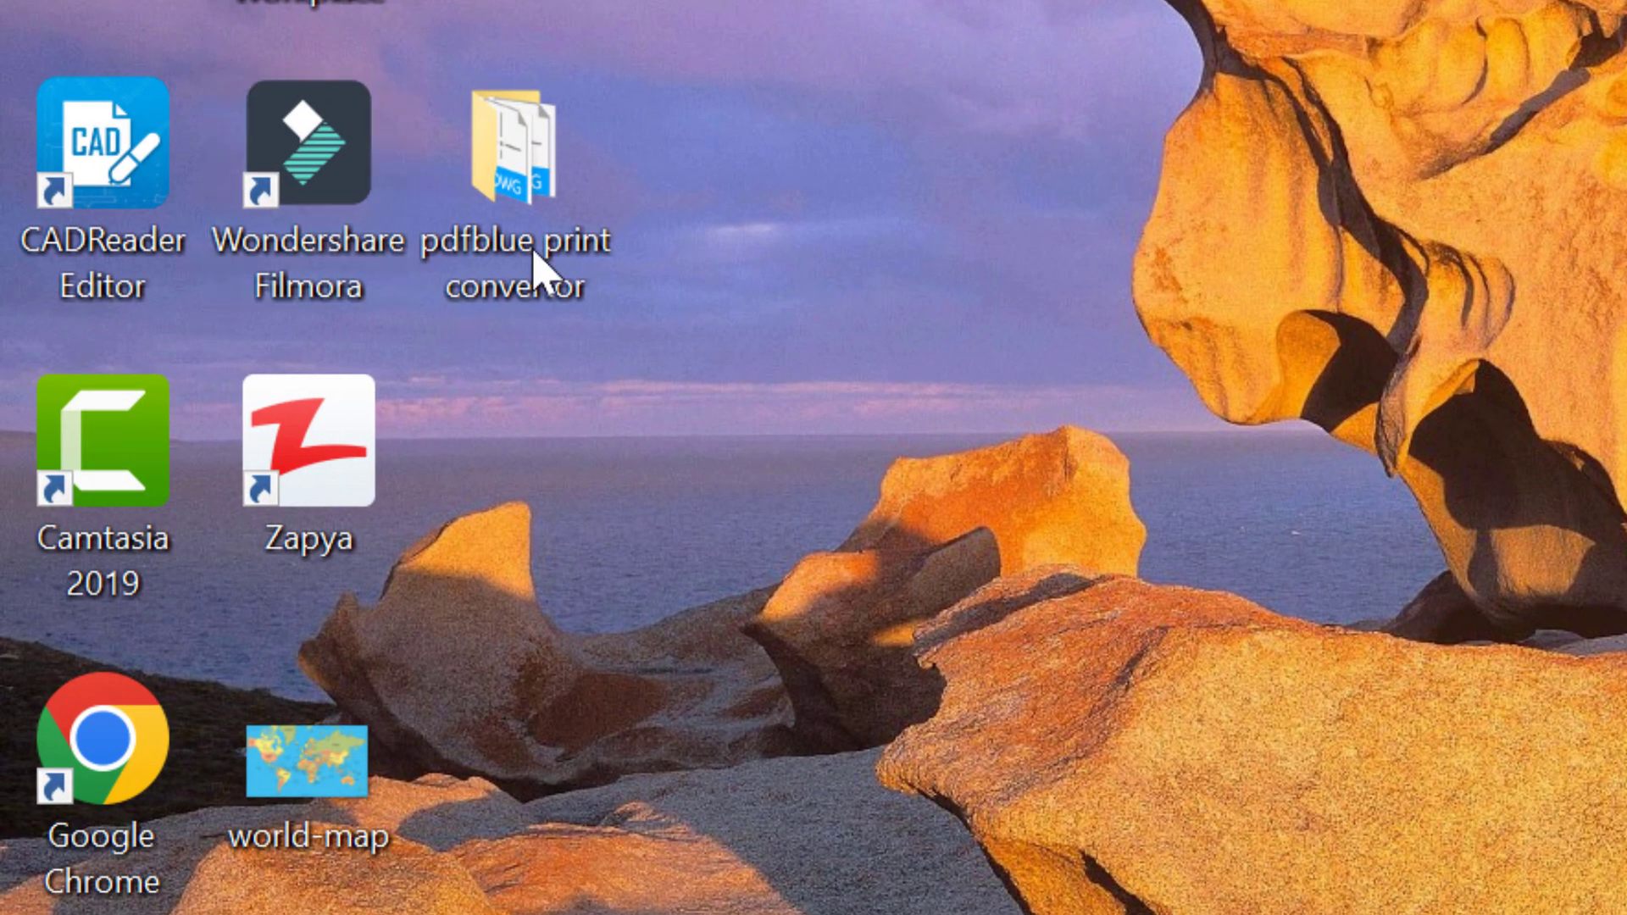
# Step: Open the foundation_1 DWG file from the "pdfblue print convertor" folder in CADReader and decline associating DWG files with it
pyautogui.doubleClick(542, 228)
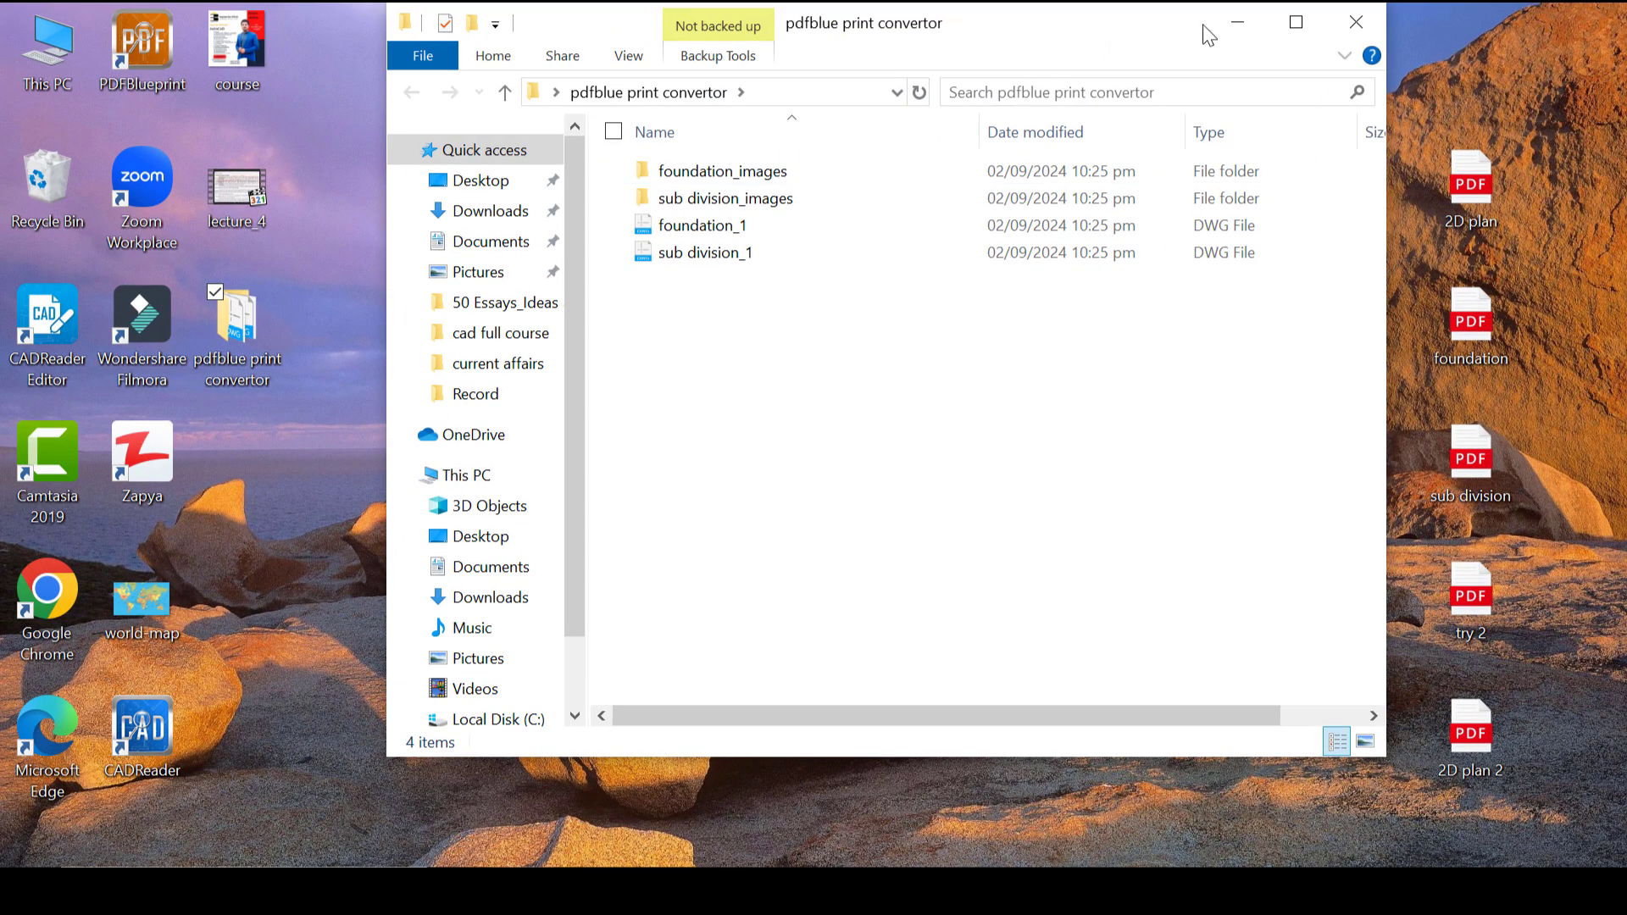
pyautogui.click(1296, 21)
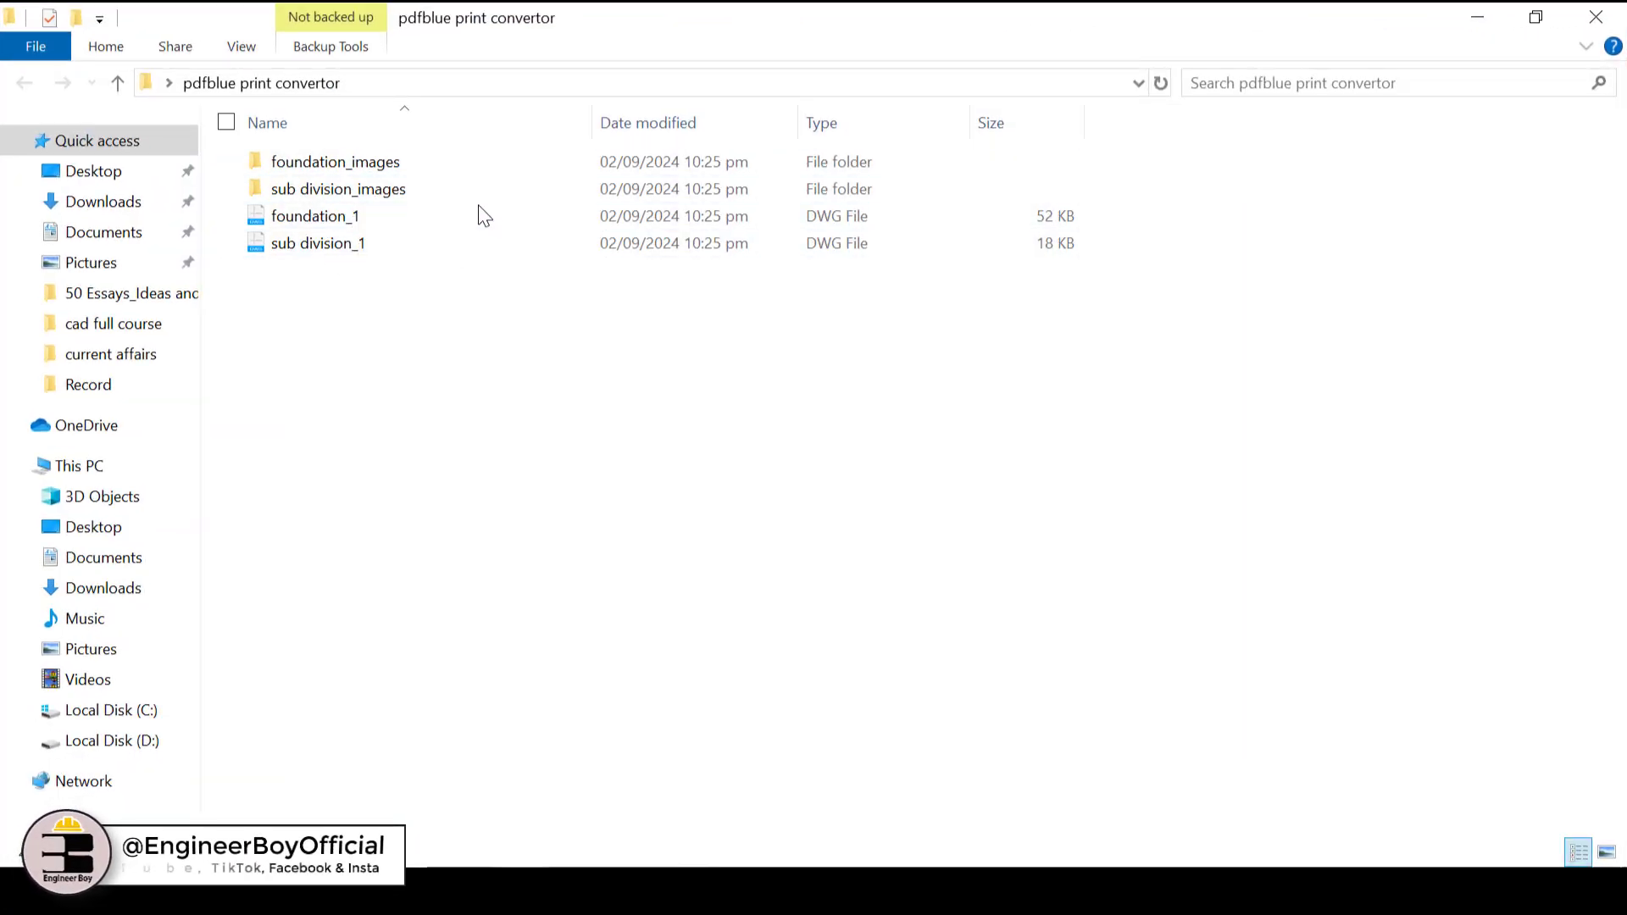
pyautogui.click(316, 218)
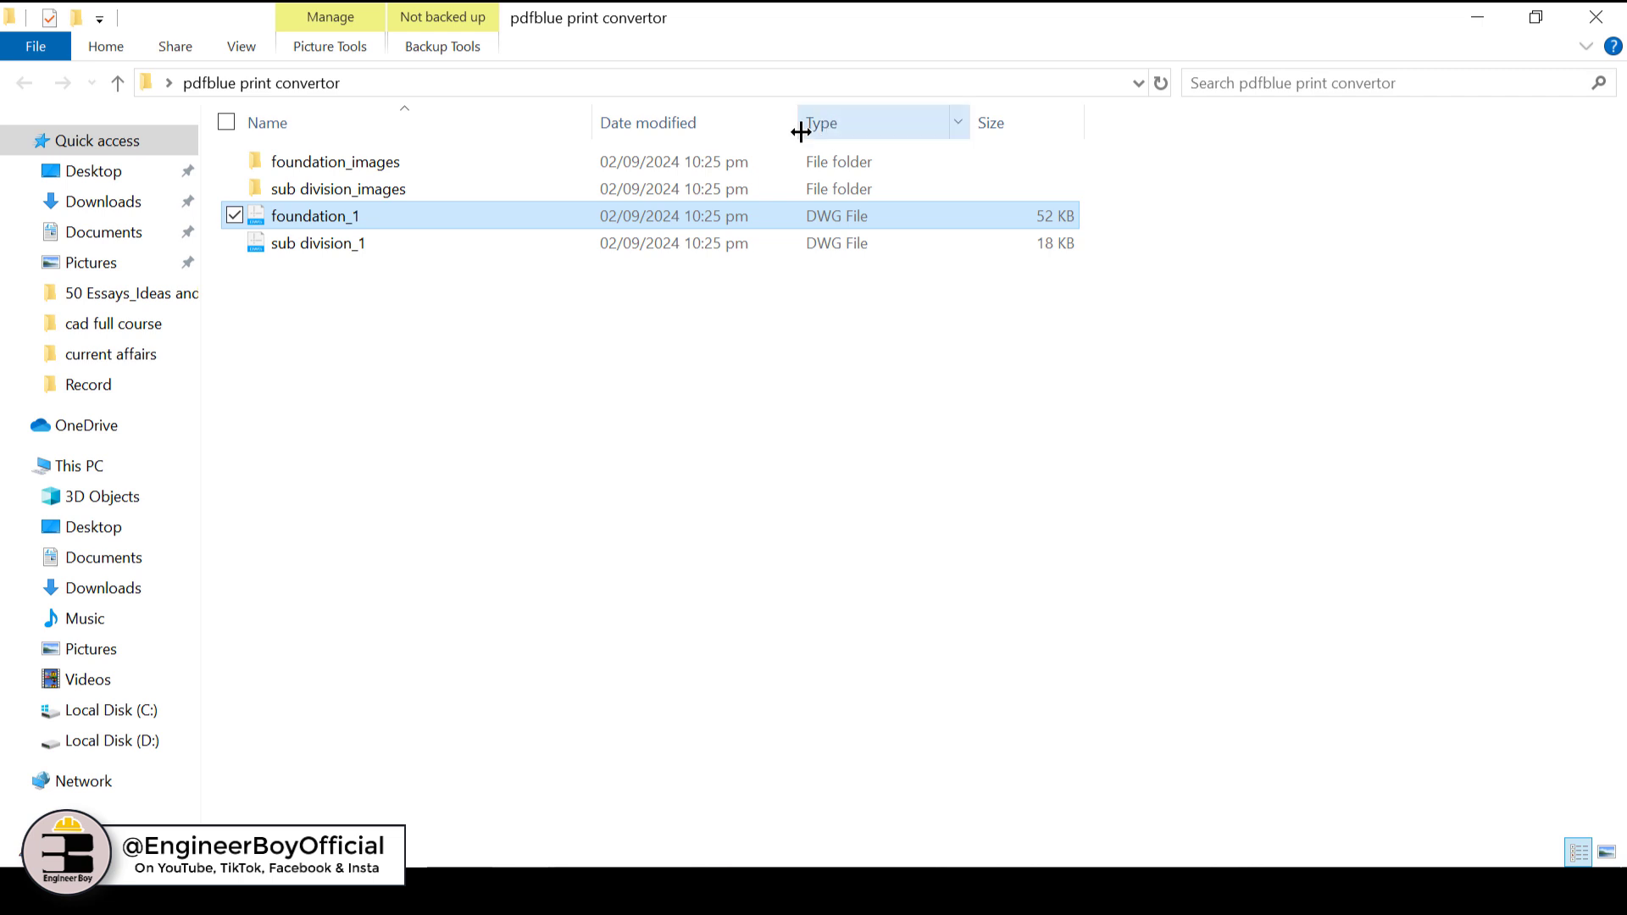
pyautogui.doubleClick(841, 217)
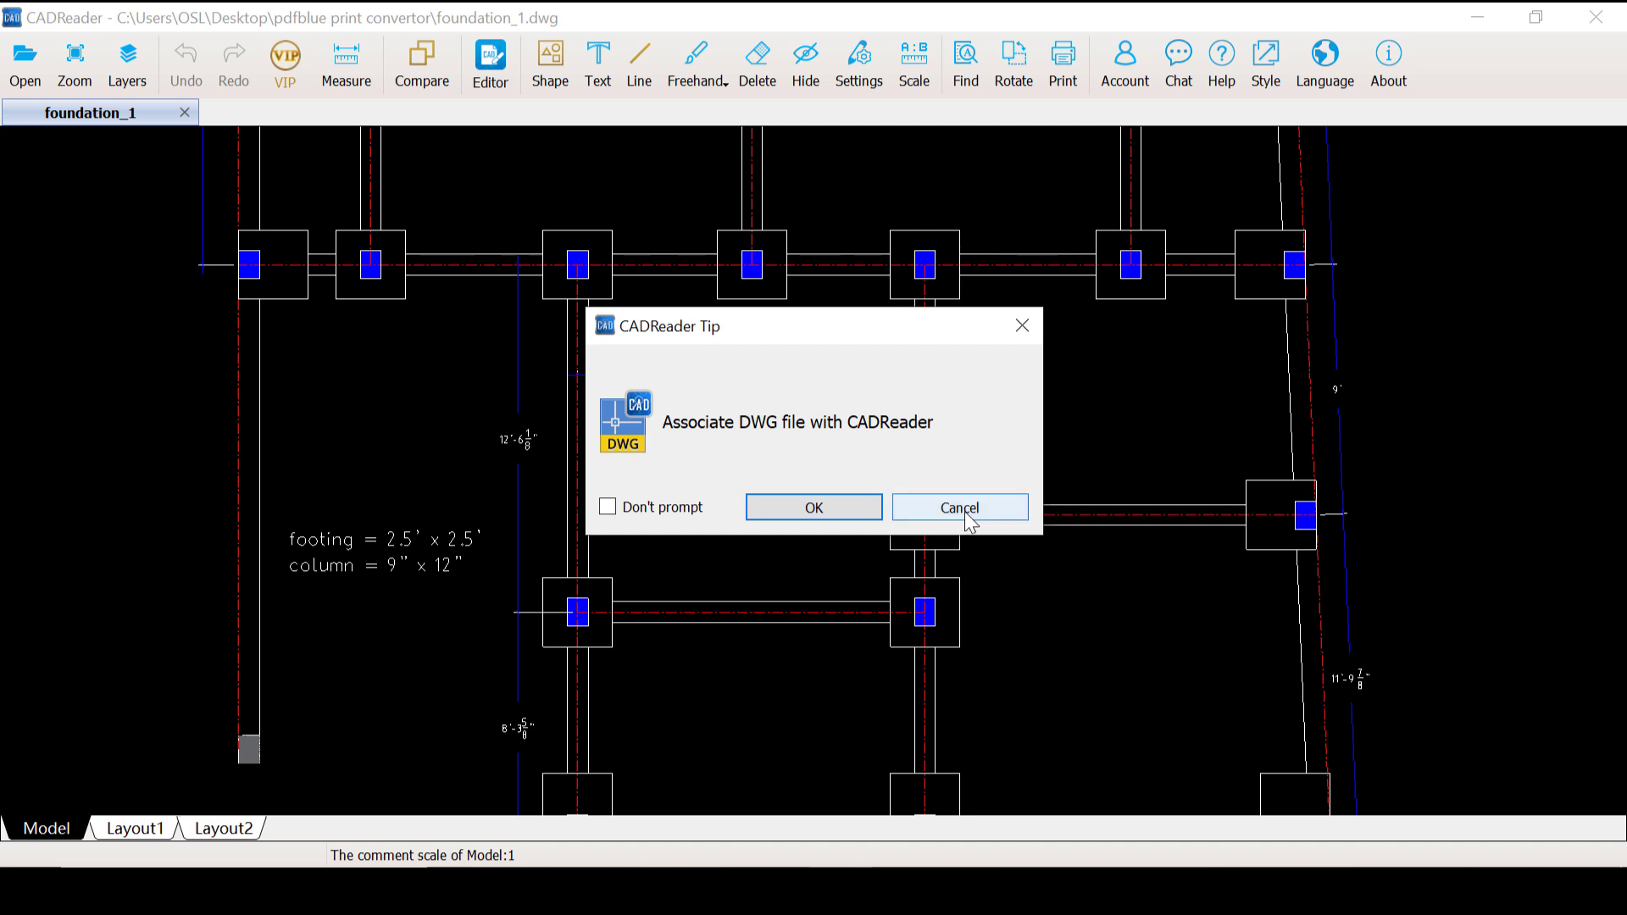
pyautogui.click(964, 511)
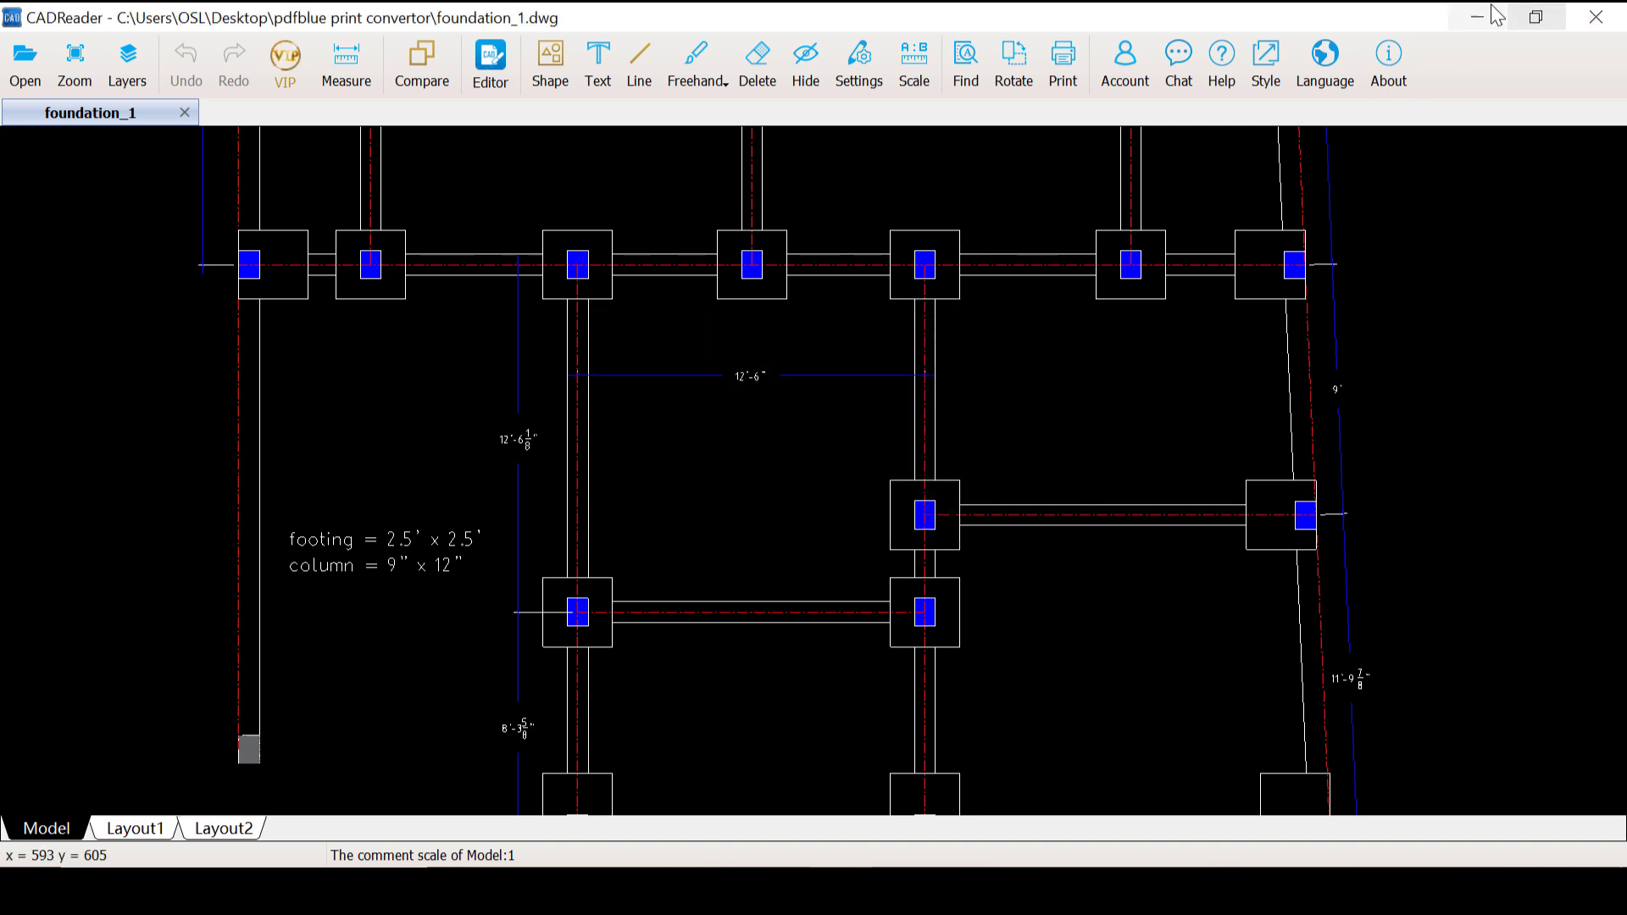
# Step: Close the foundation_1 drawing in CADReader and switch back to foundation.pdf in PDFBlueprint
pyautogui.click(1596, 17)
pyautogui.click(302, 248)
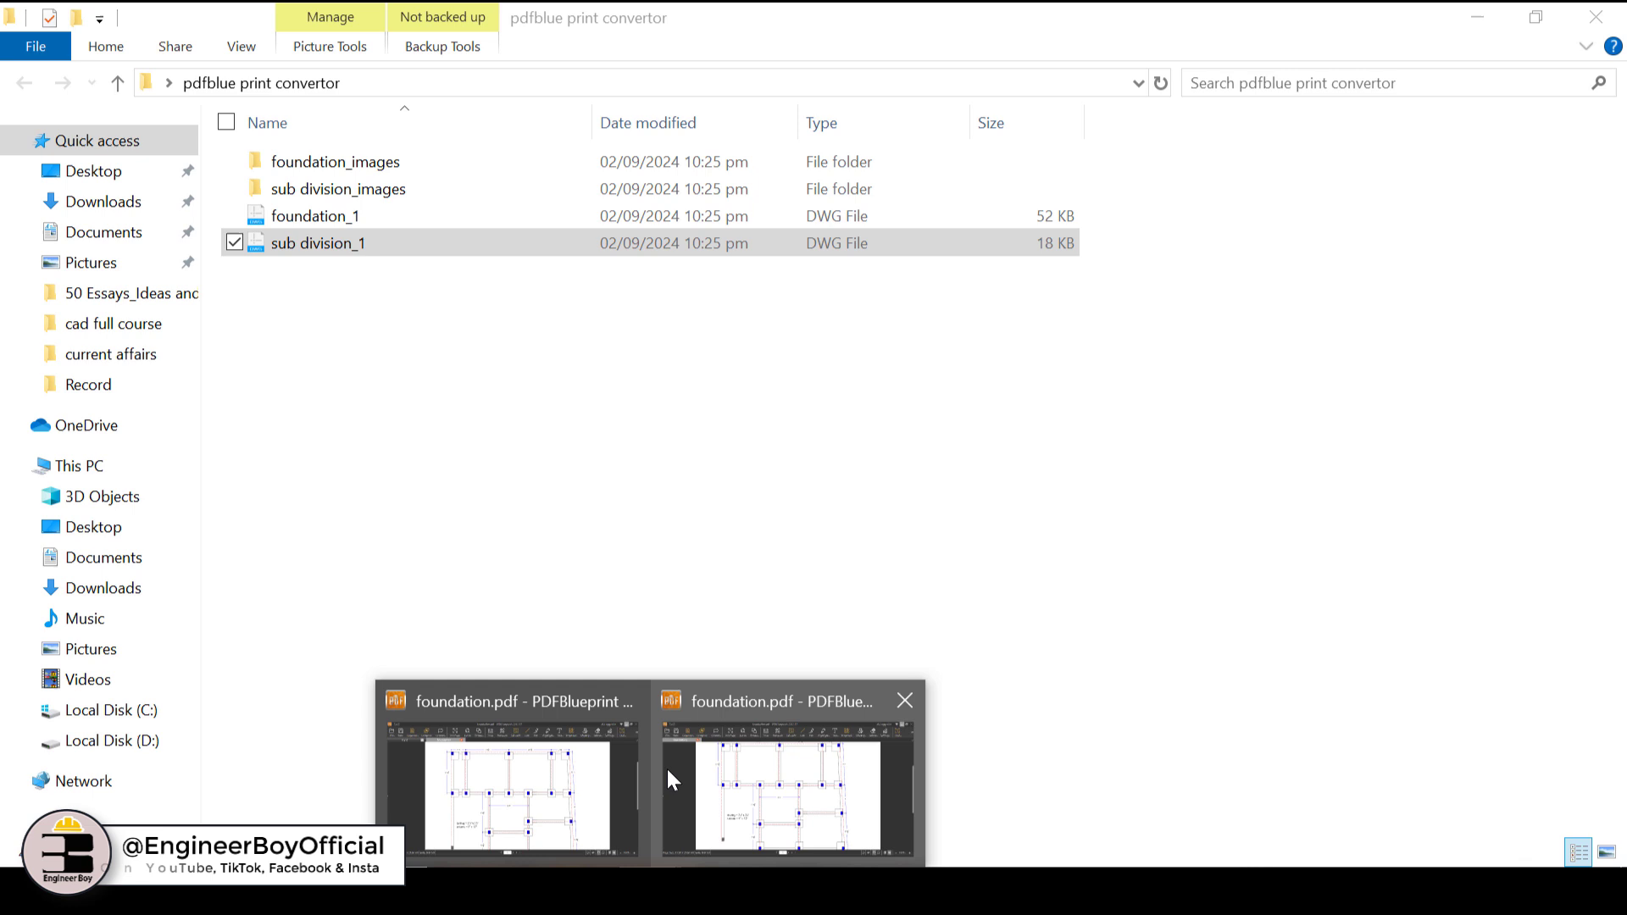
pyautogui.click(733, 778)
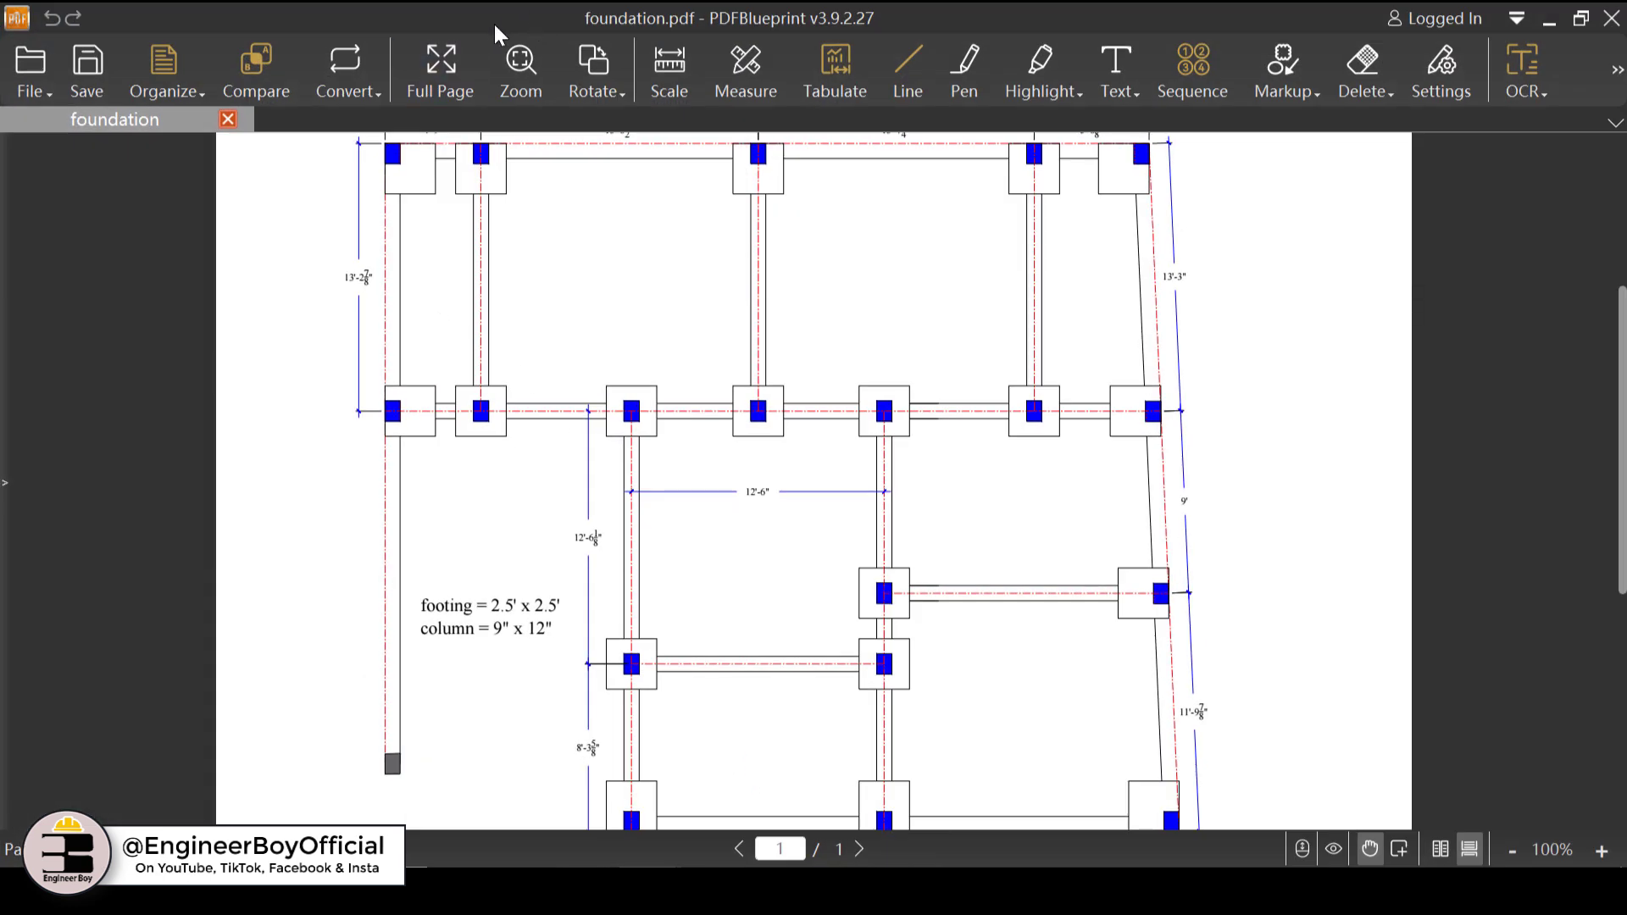
# Step: Set up a PDF to Image conversion of the current page with jpg format, High quality and Colored output
pyautogui.click(348, 89)
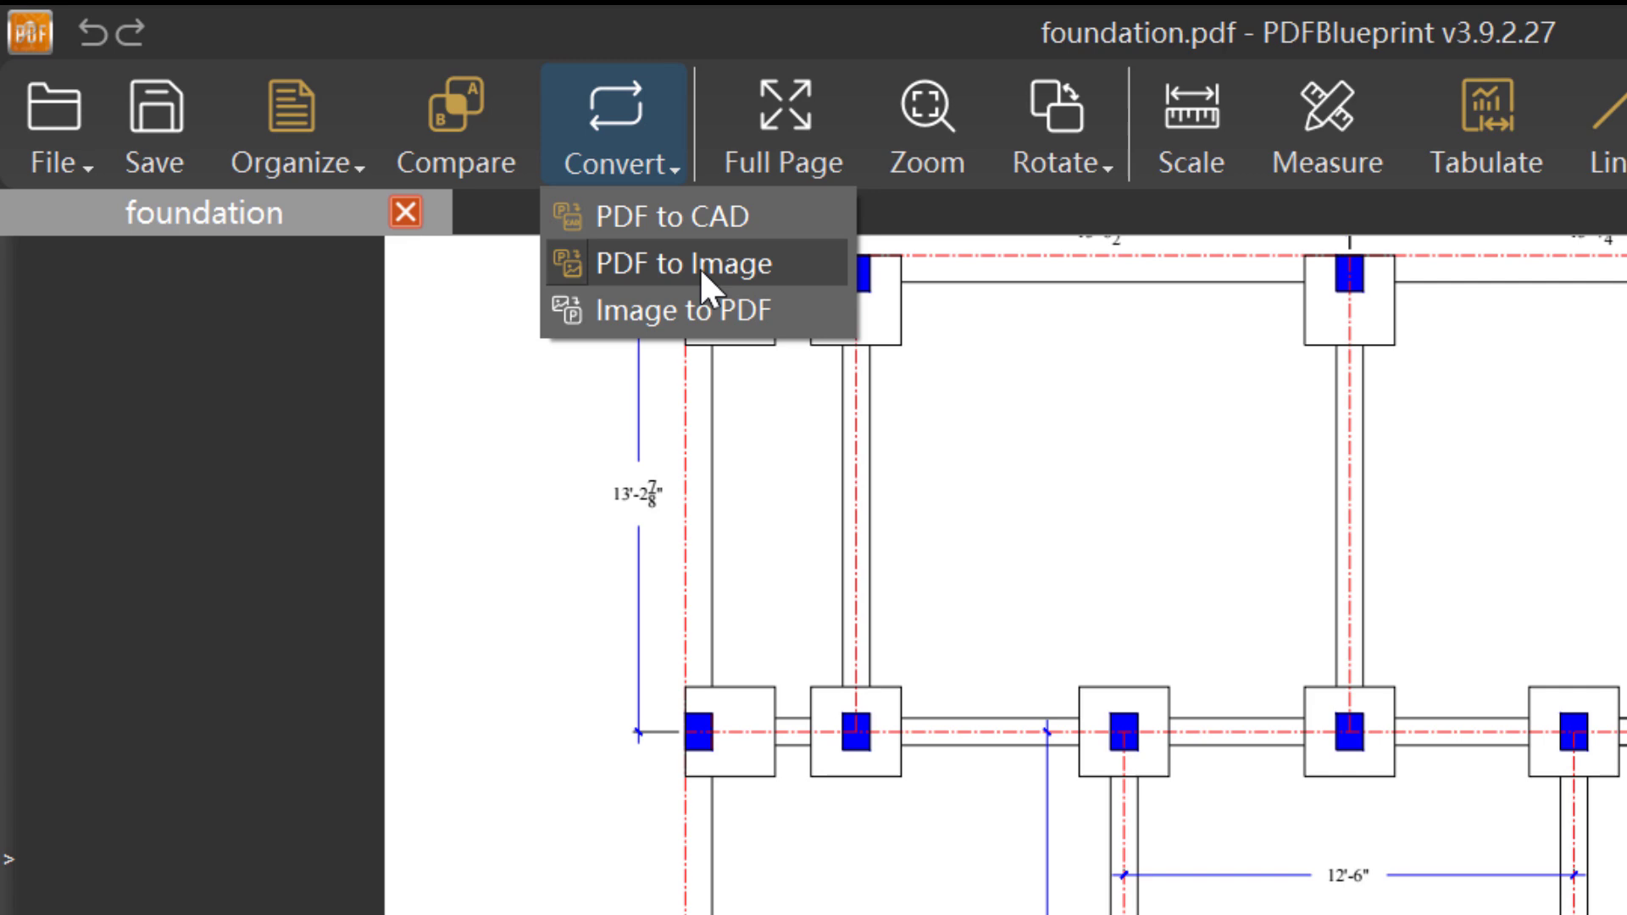
pyautogui.click(695, 265)
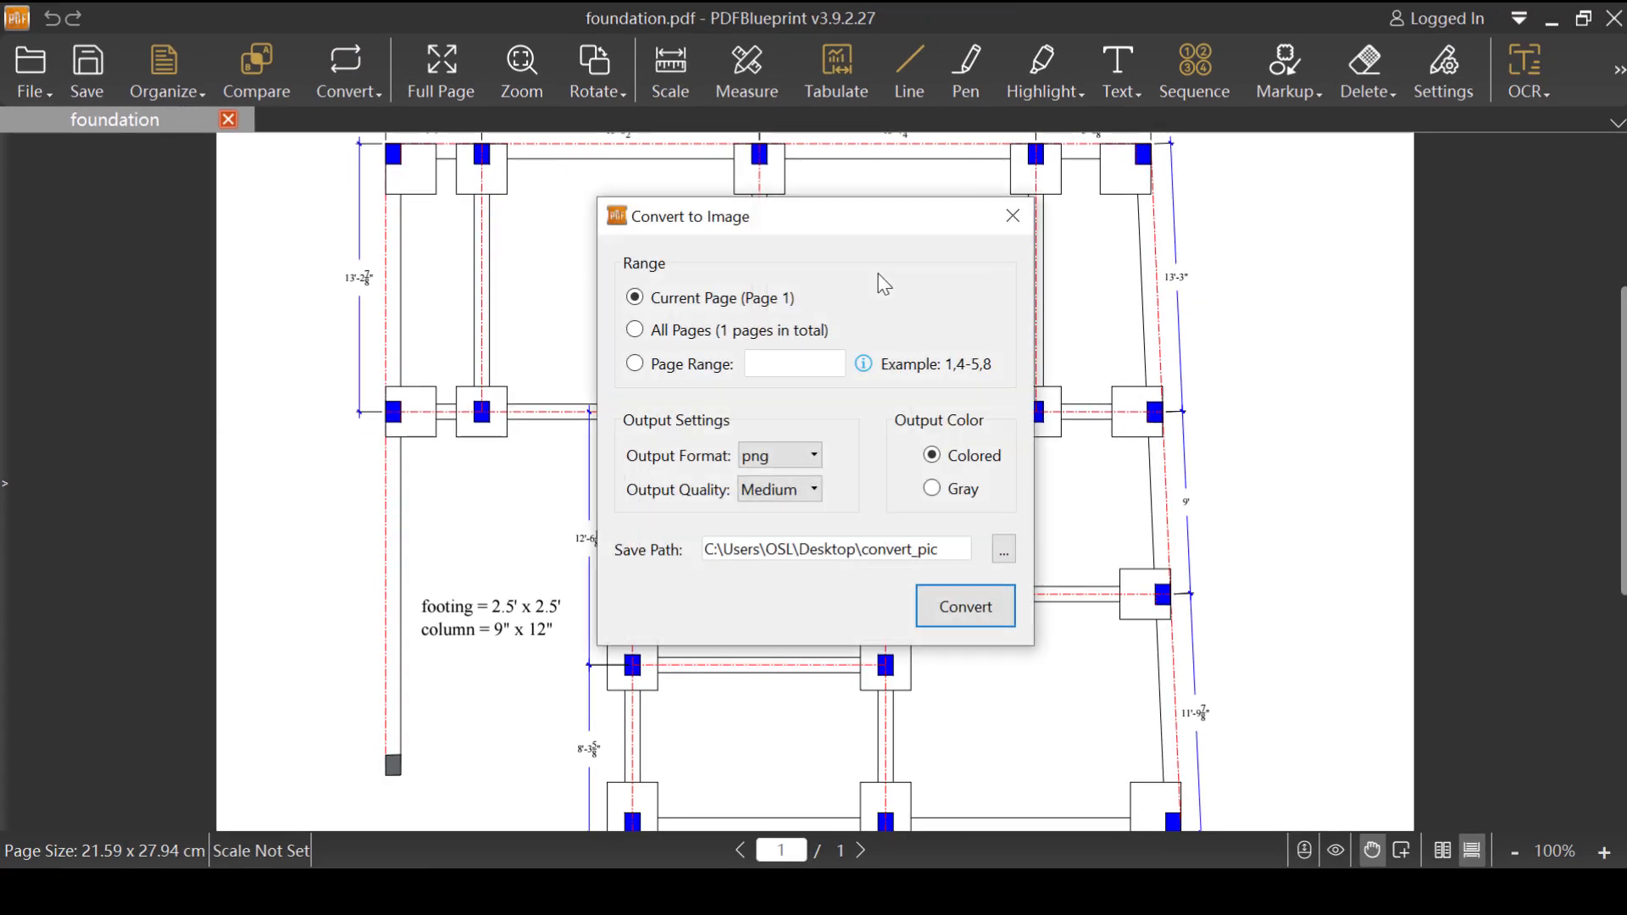
pyautogui.moveTo(676, 218); pyautogui.dragTo(593, 208)
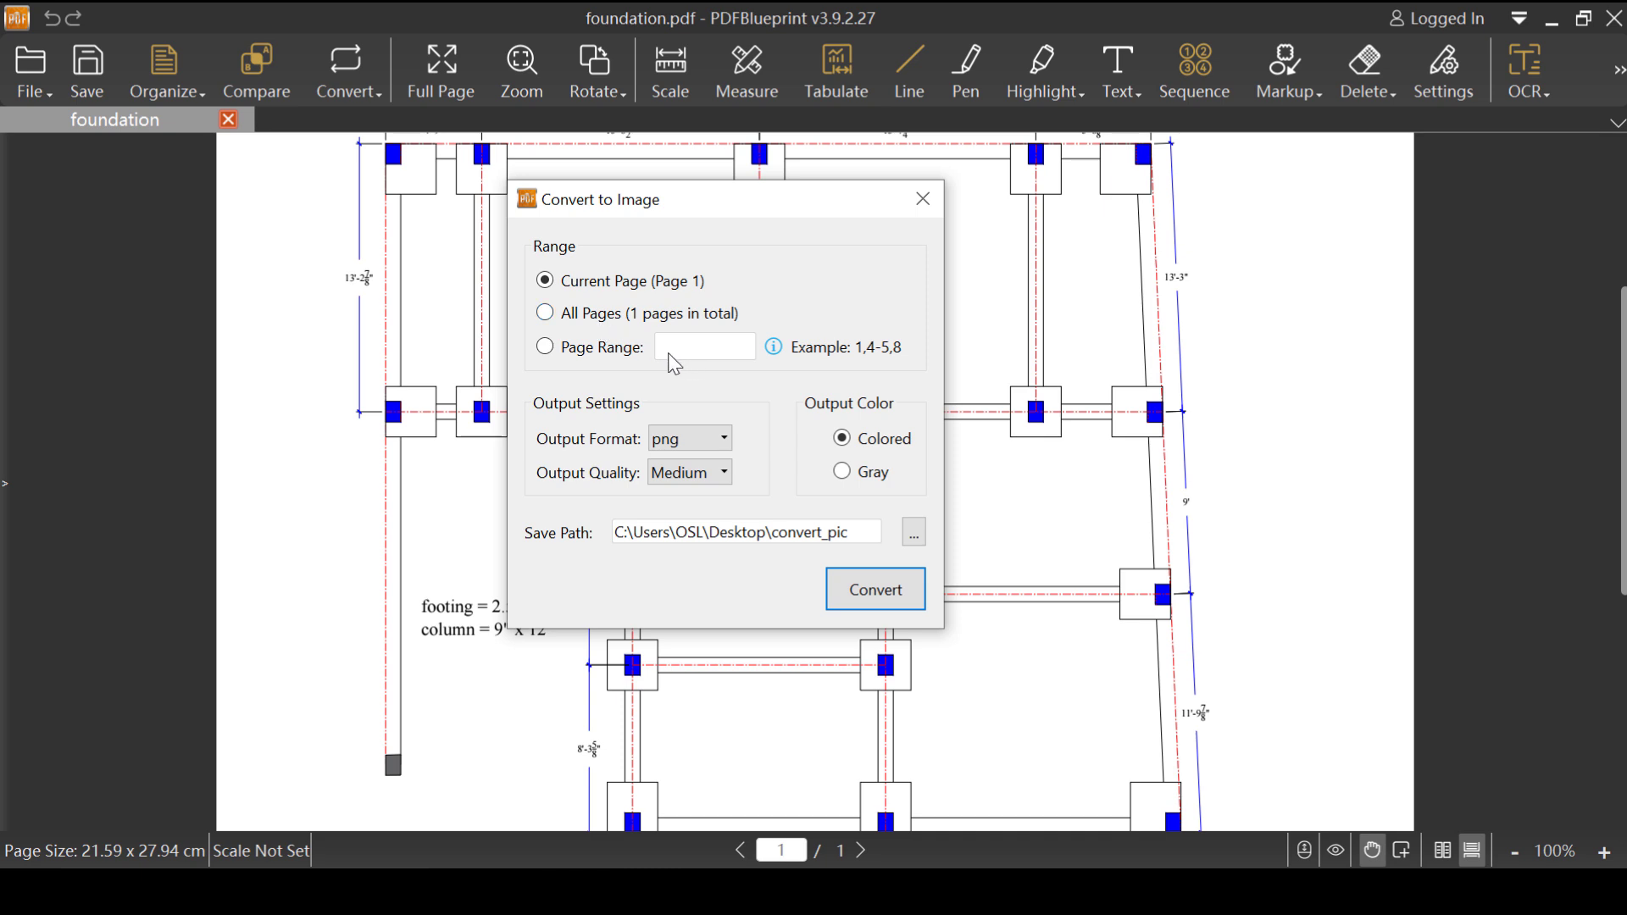
pyautogui.click(582, 281)
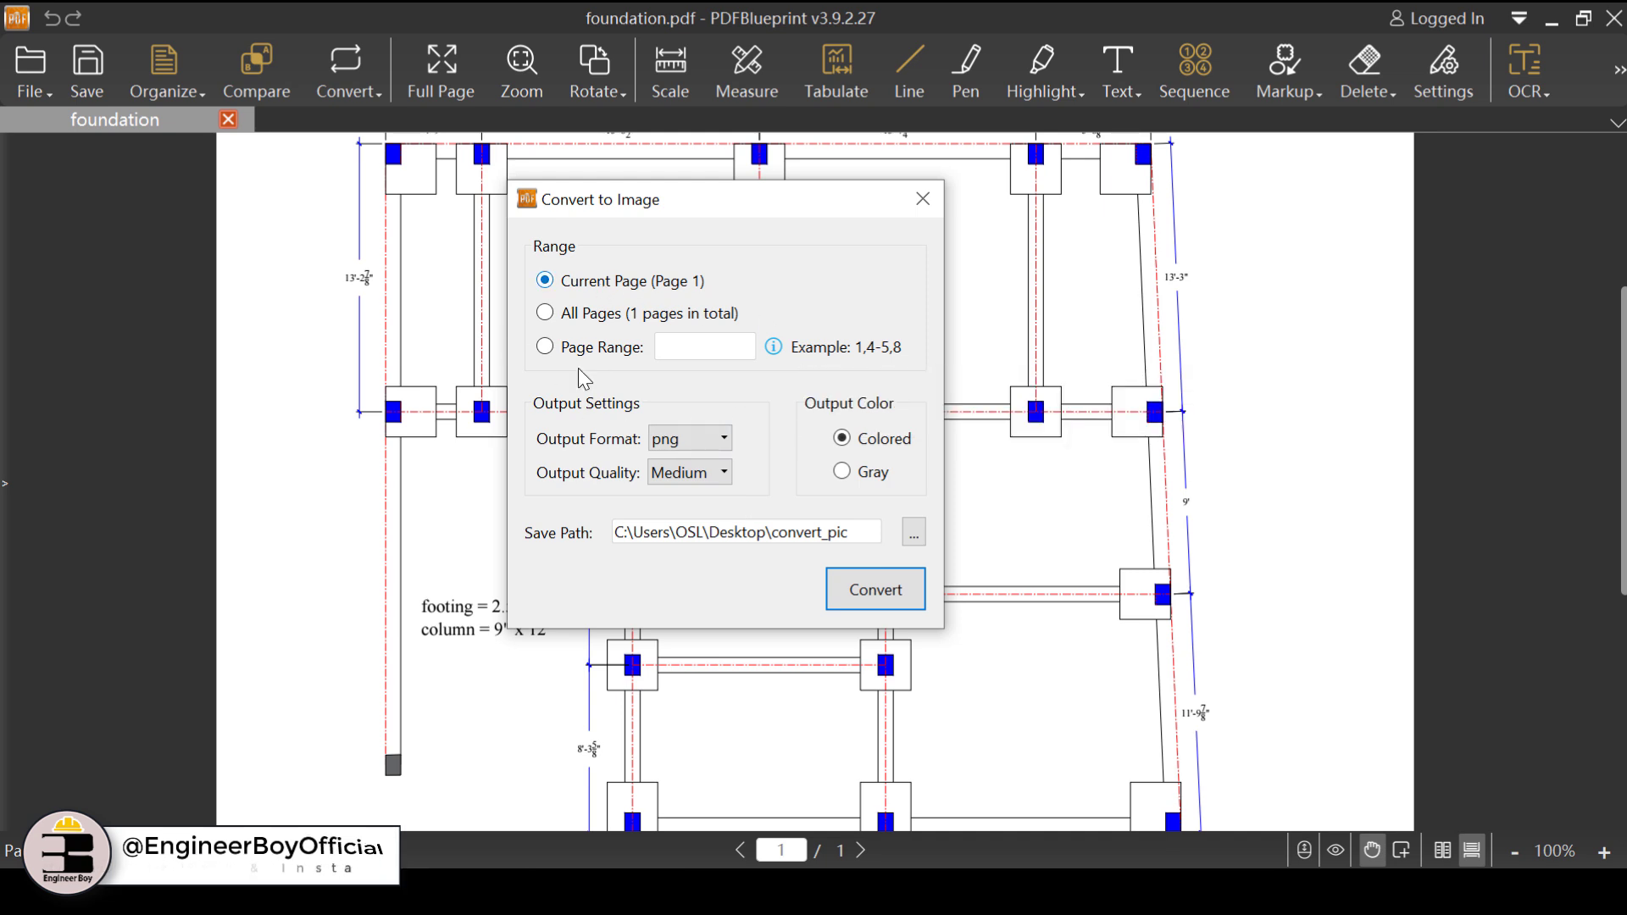
pyautogui.click(690, 439)
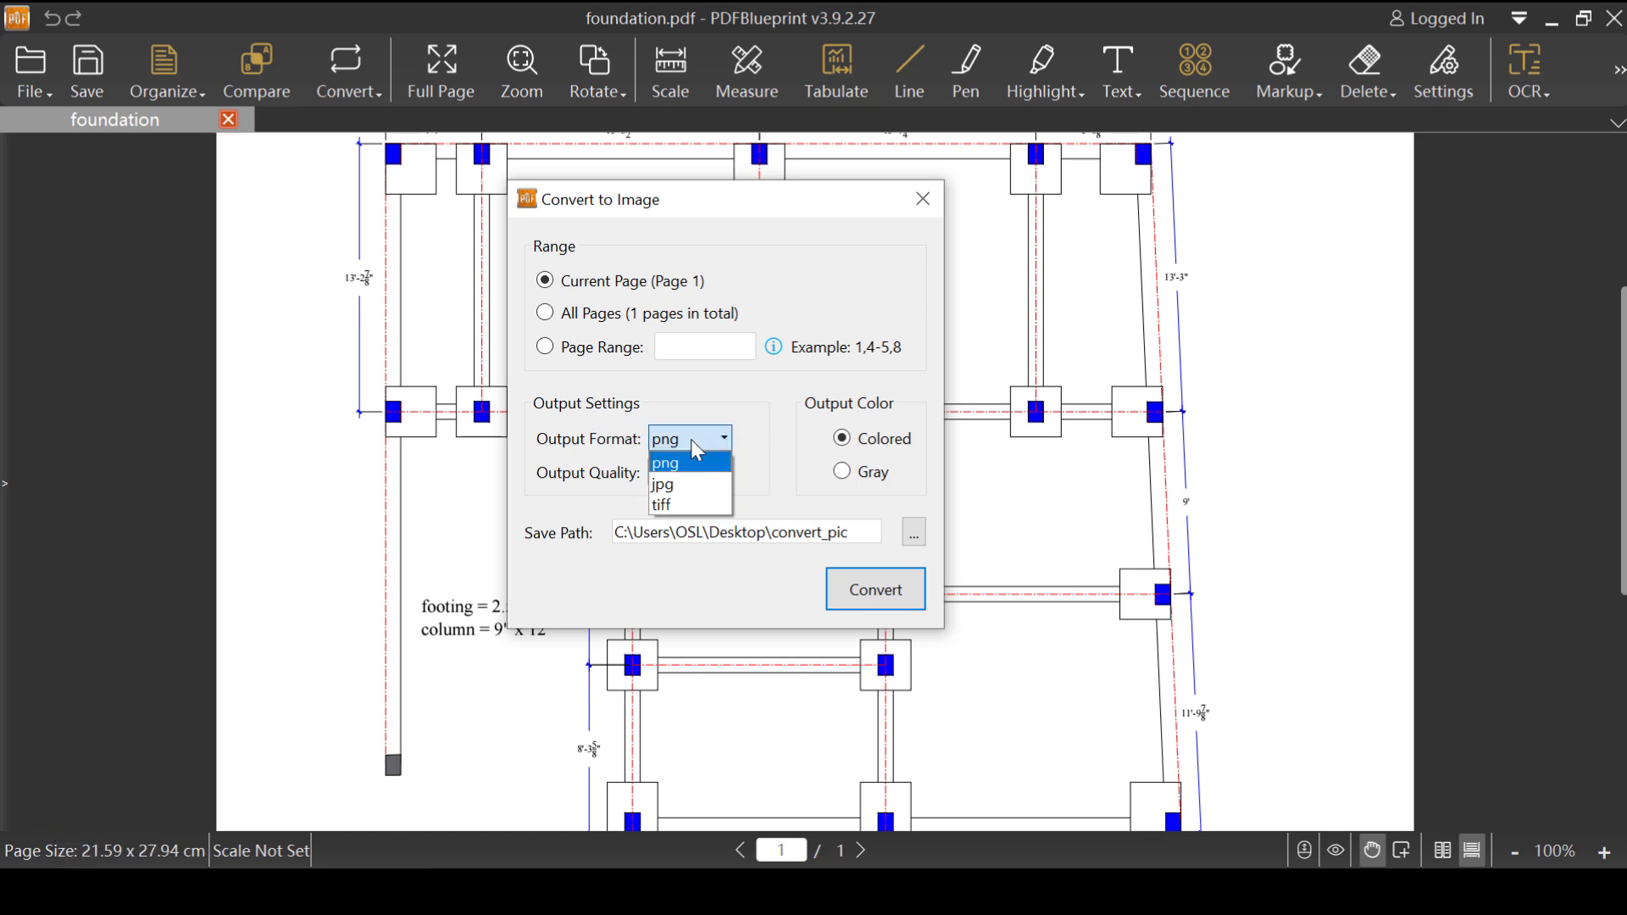
pyautogui.click(671, 482)
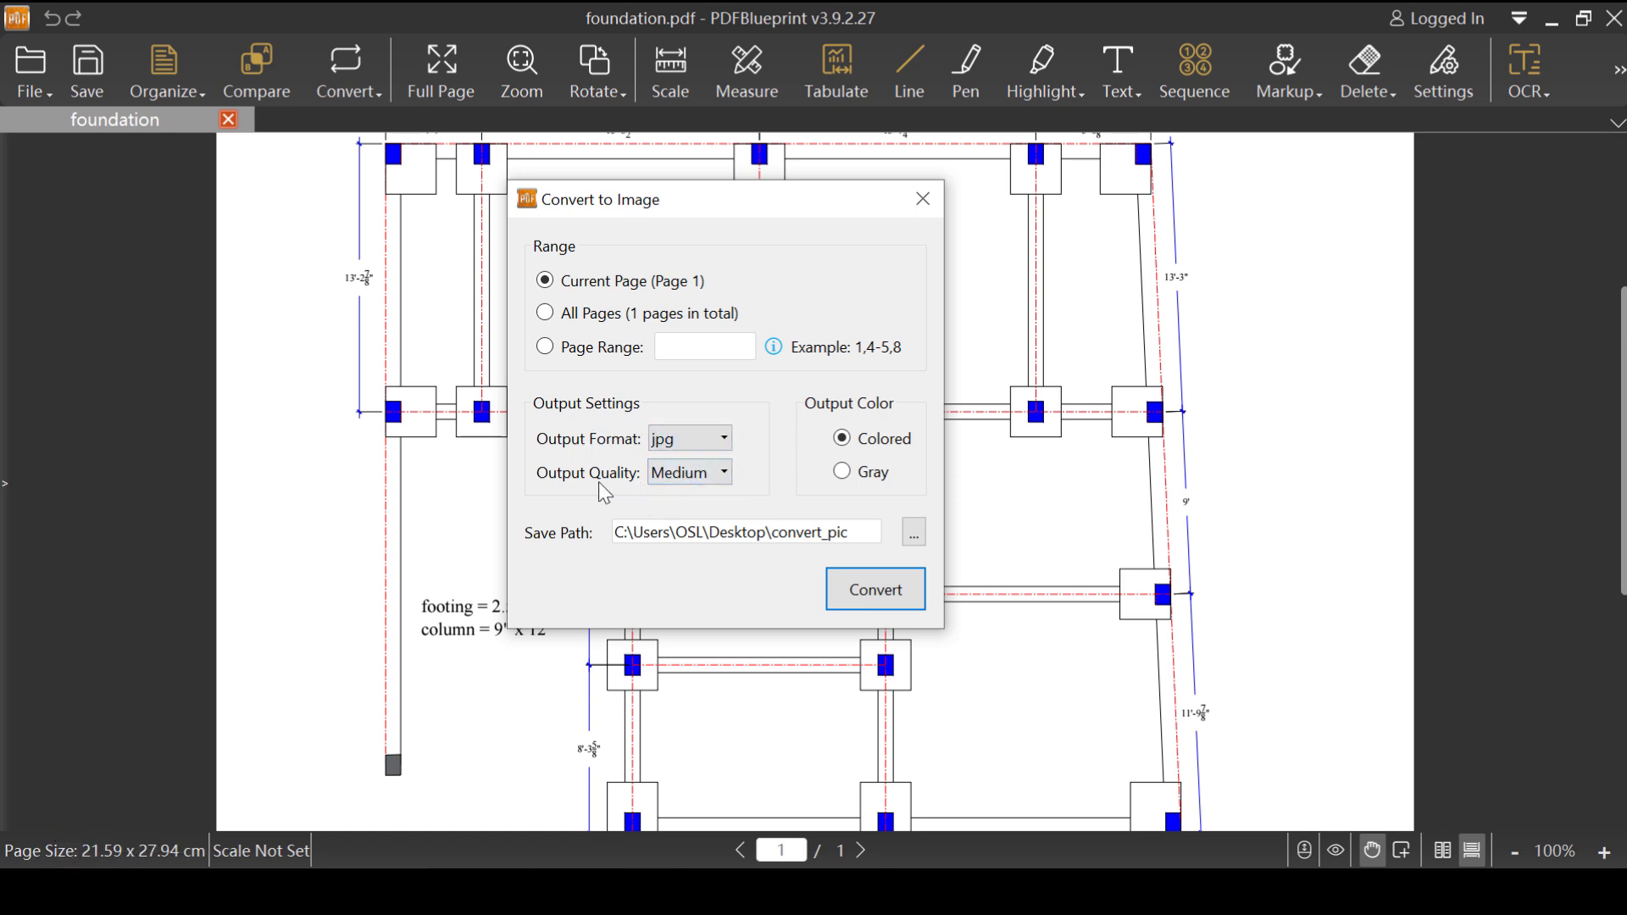
pyautogui.click(696, 478)
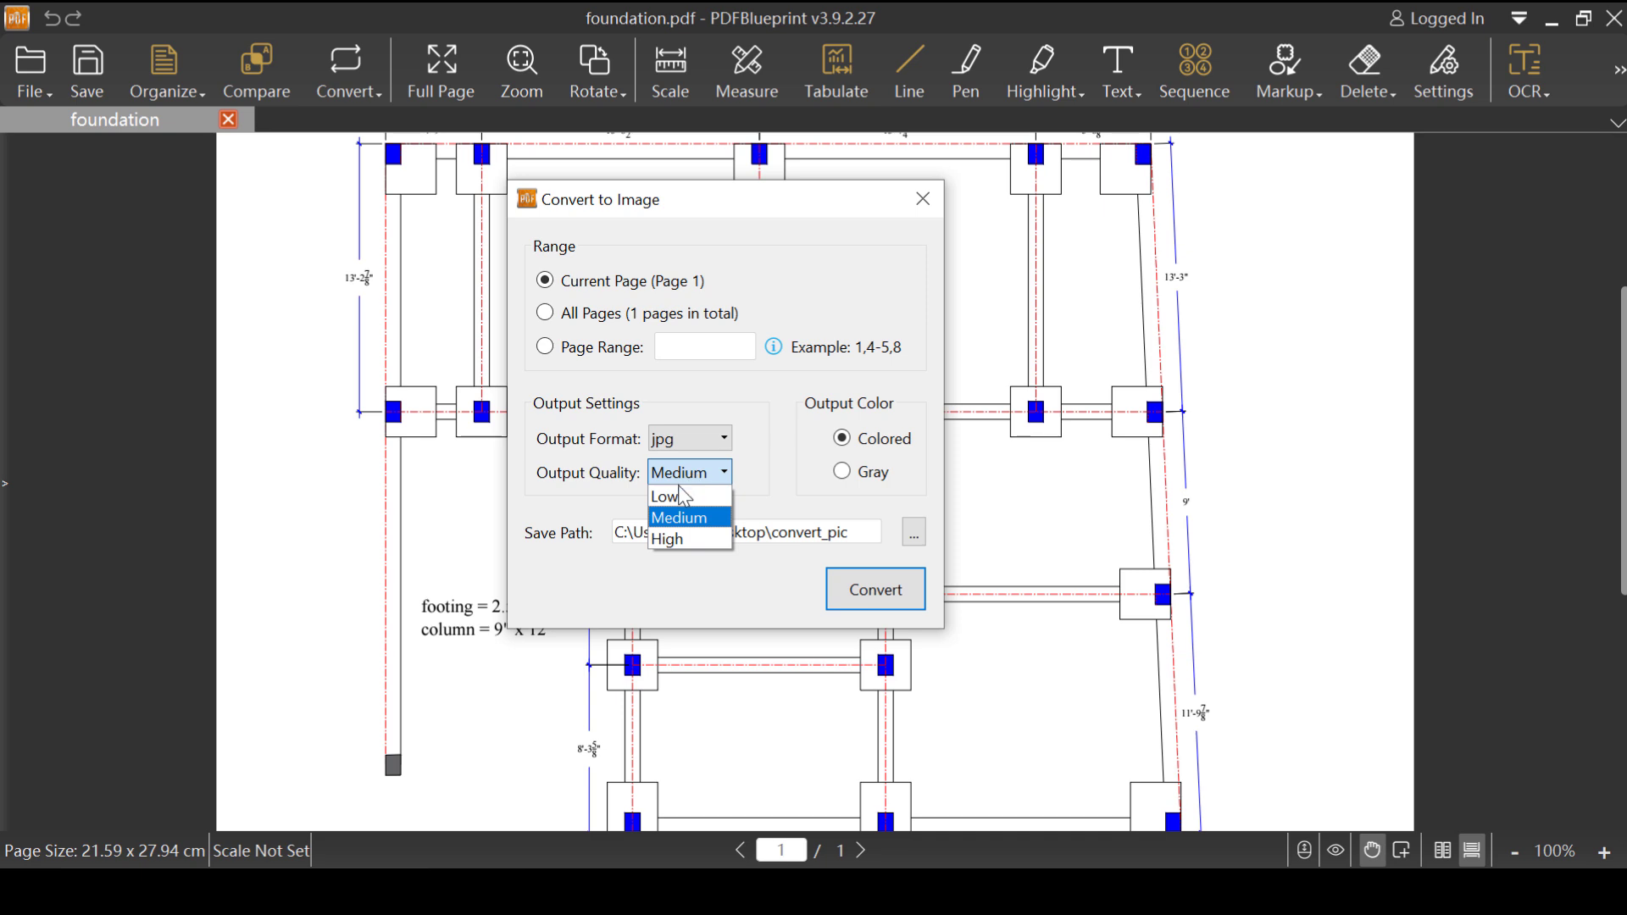
pyautogui.click(691, 540)
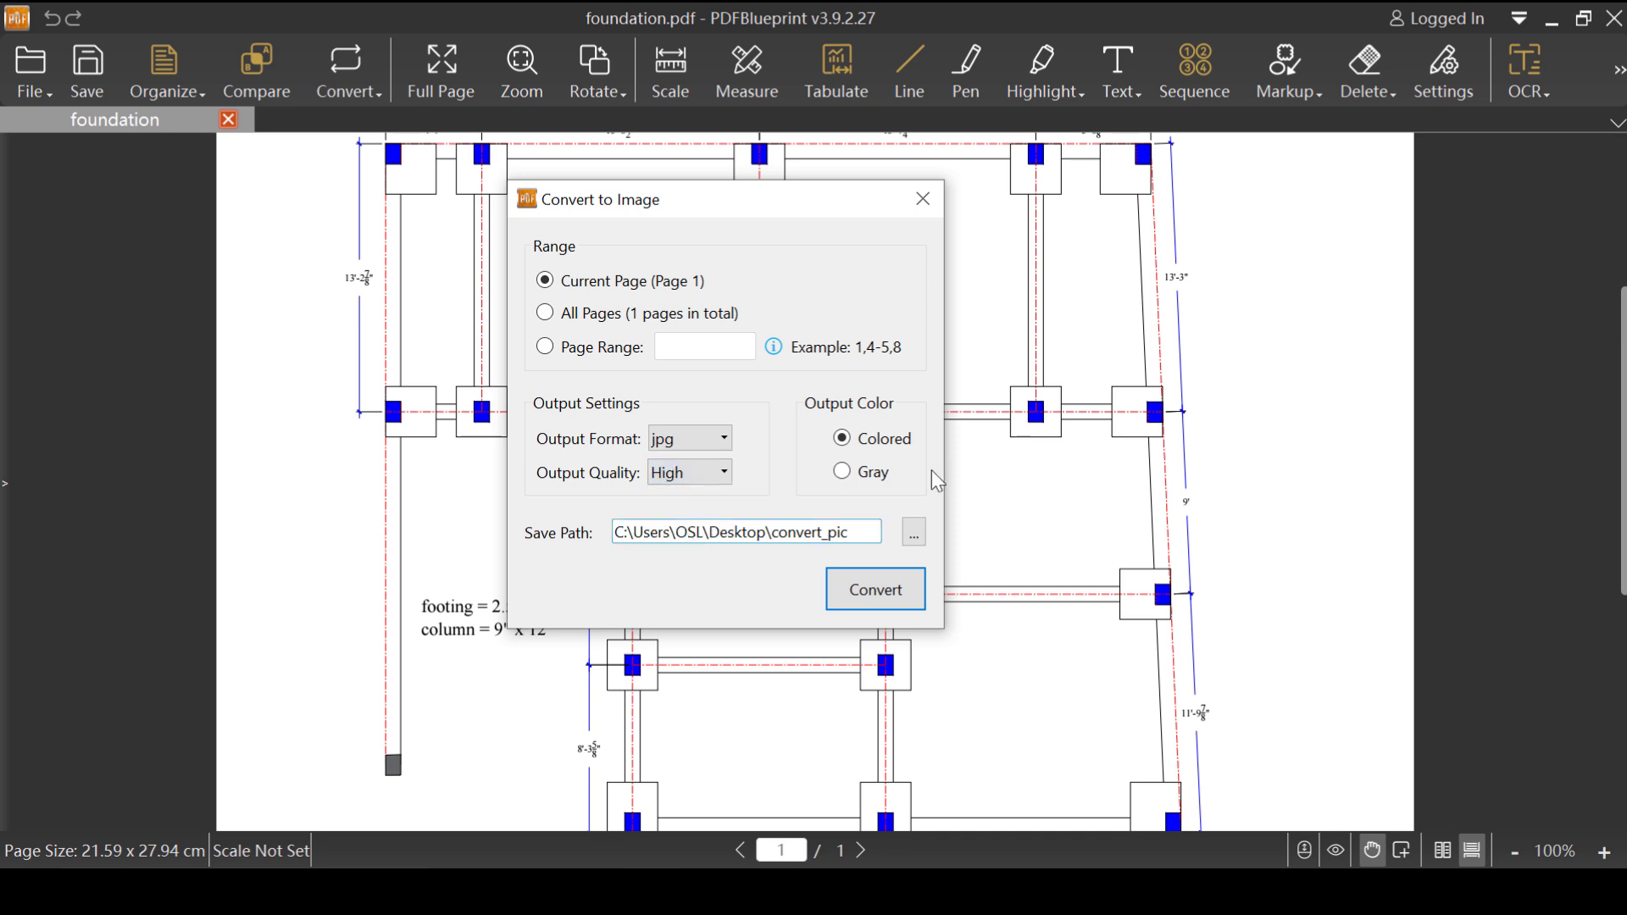
pyautogui.click(843, 440)
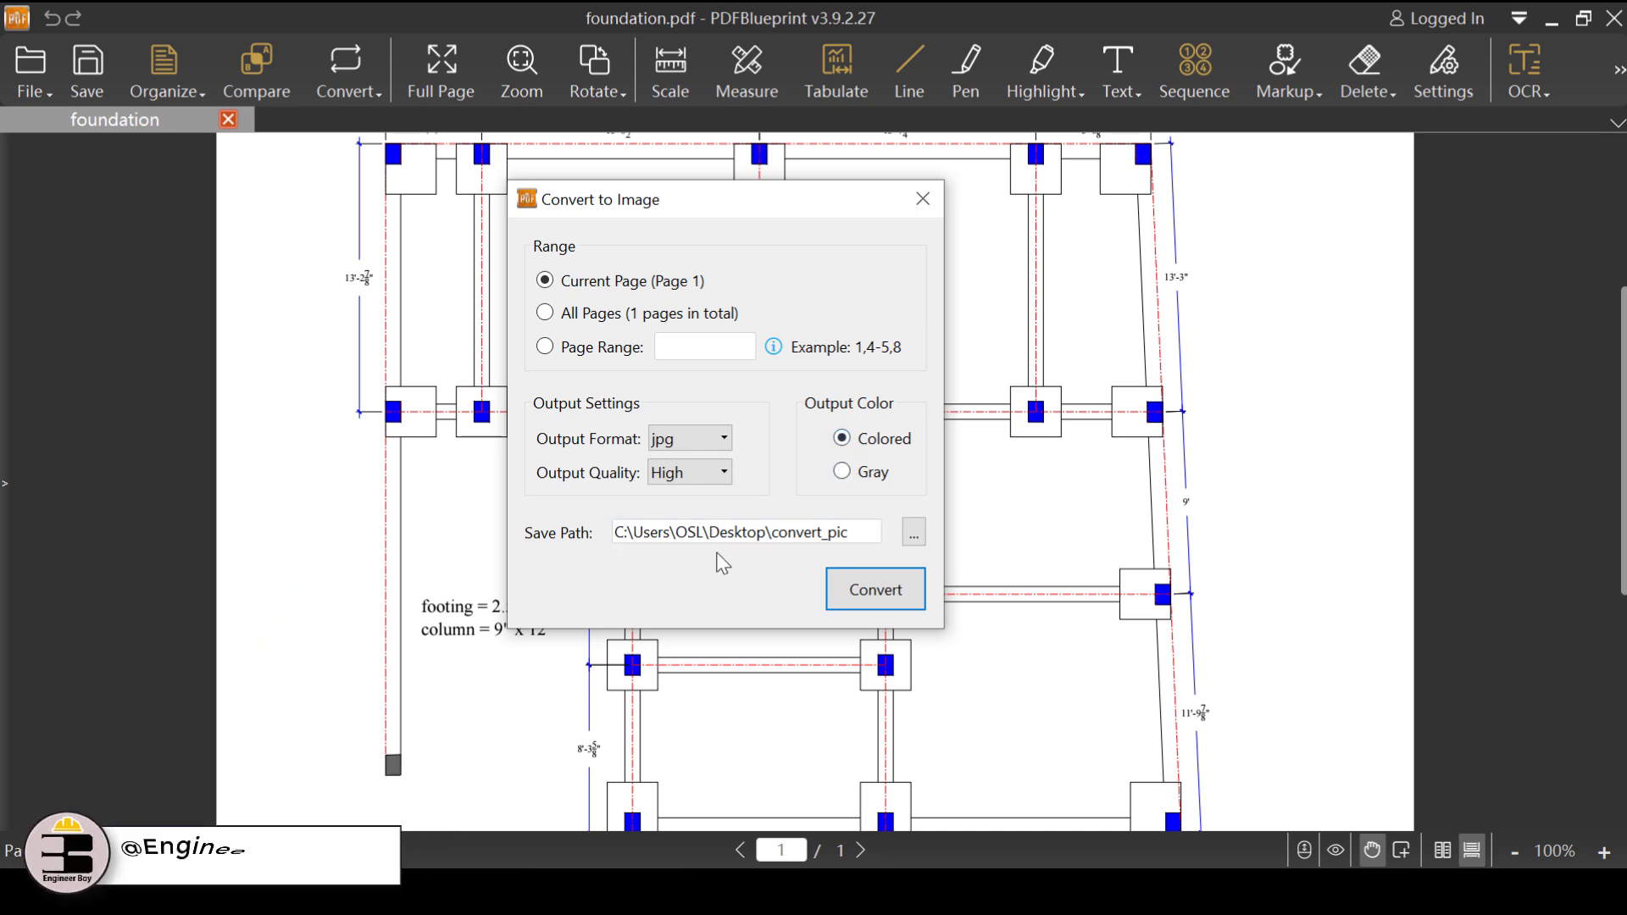
# Step: Set the Desktop folder "pdfblue print convertor" as the save path and convert the page to an image
pyautogui.click(913, 532)
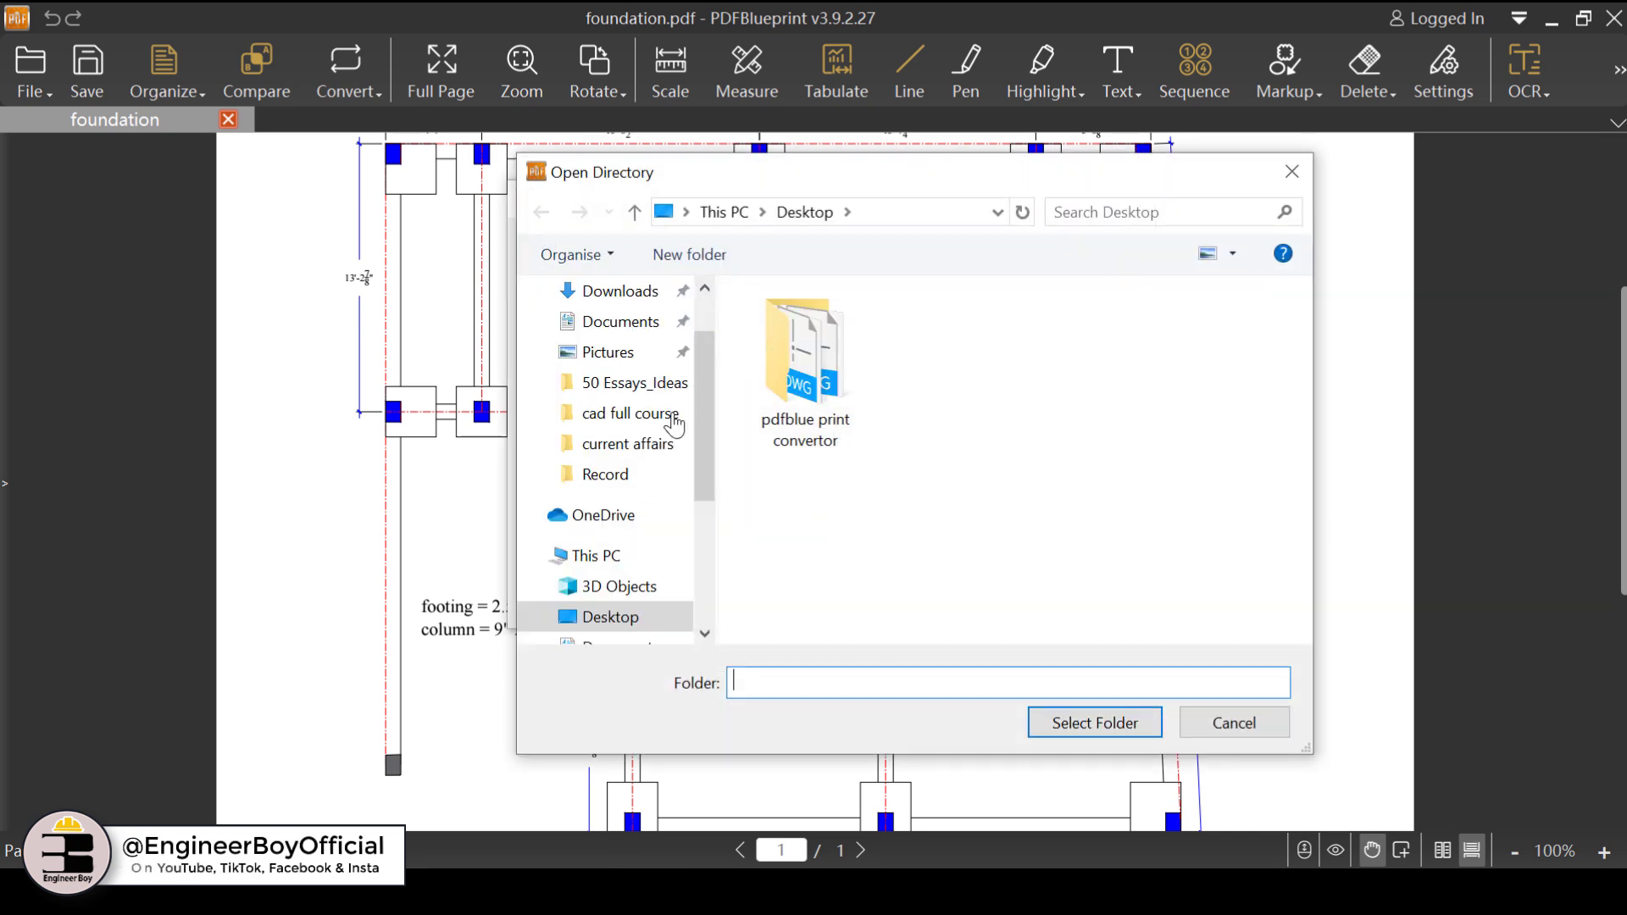
pyautogui.doubleClick(827, 389)
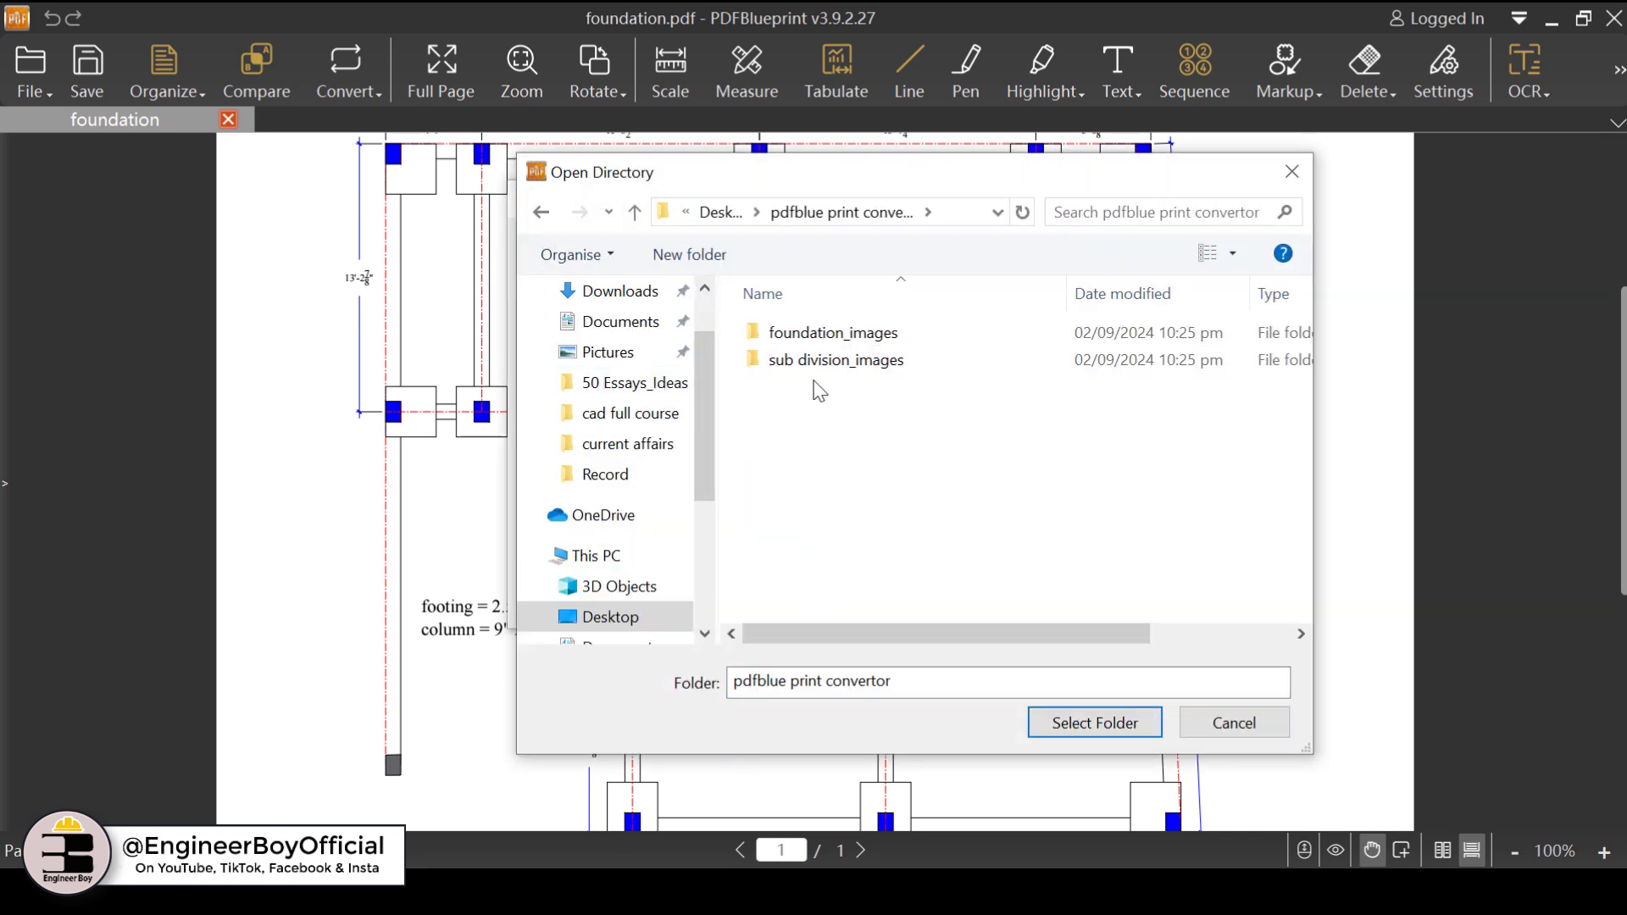
pyautogui.click(1112, 724)
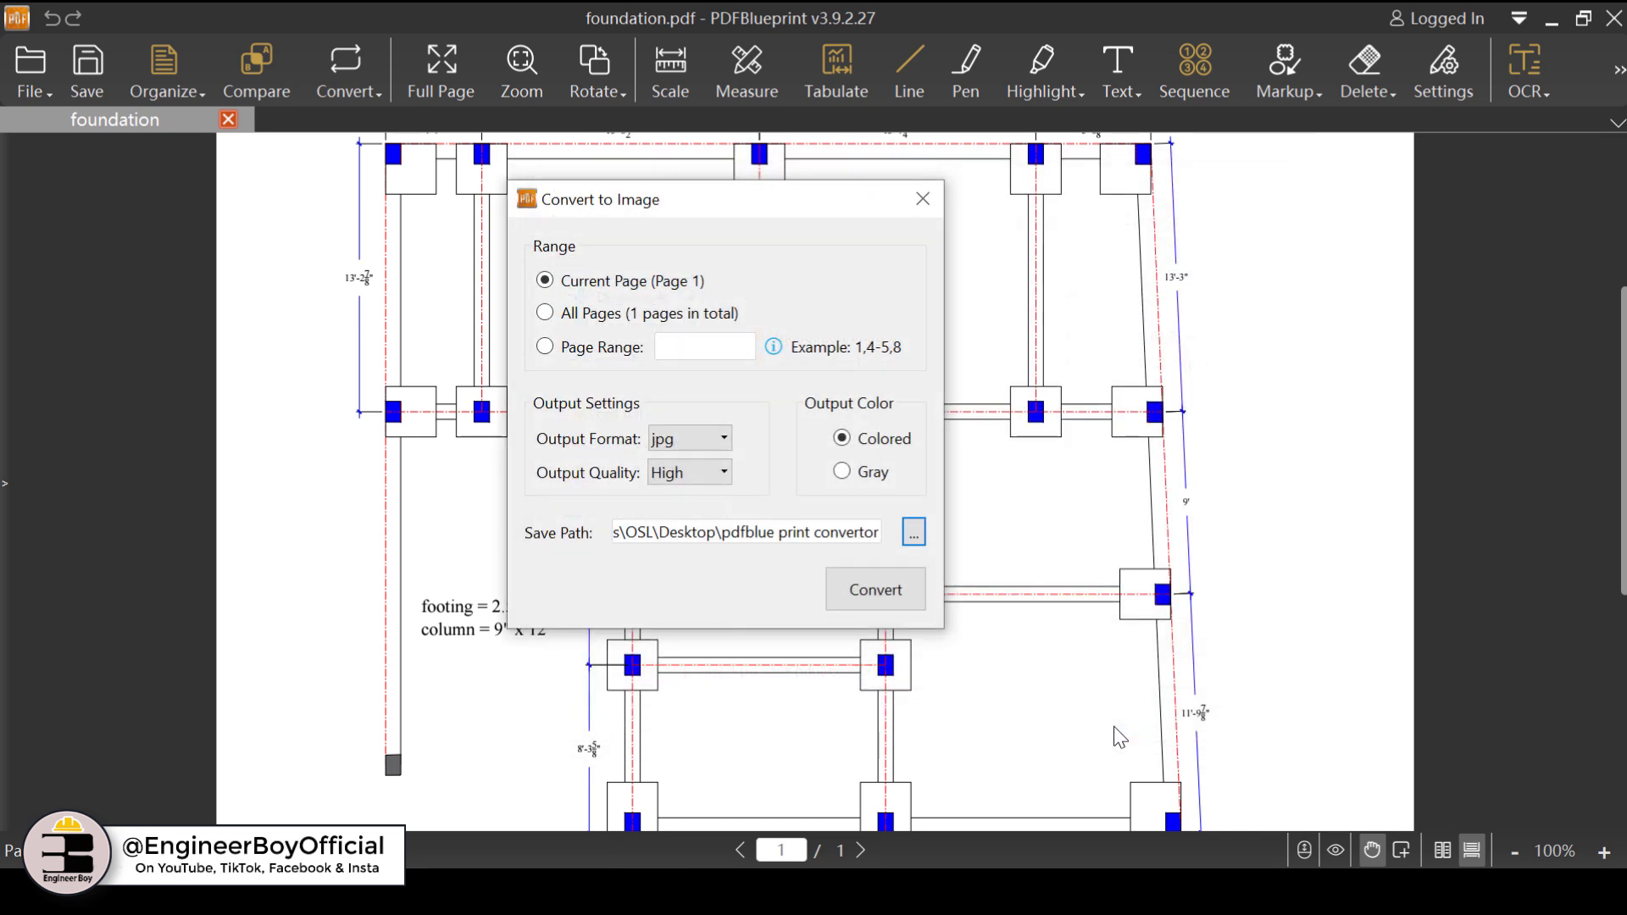
pyautogui.click(889, 597)
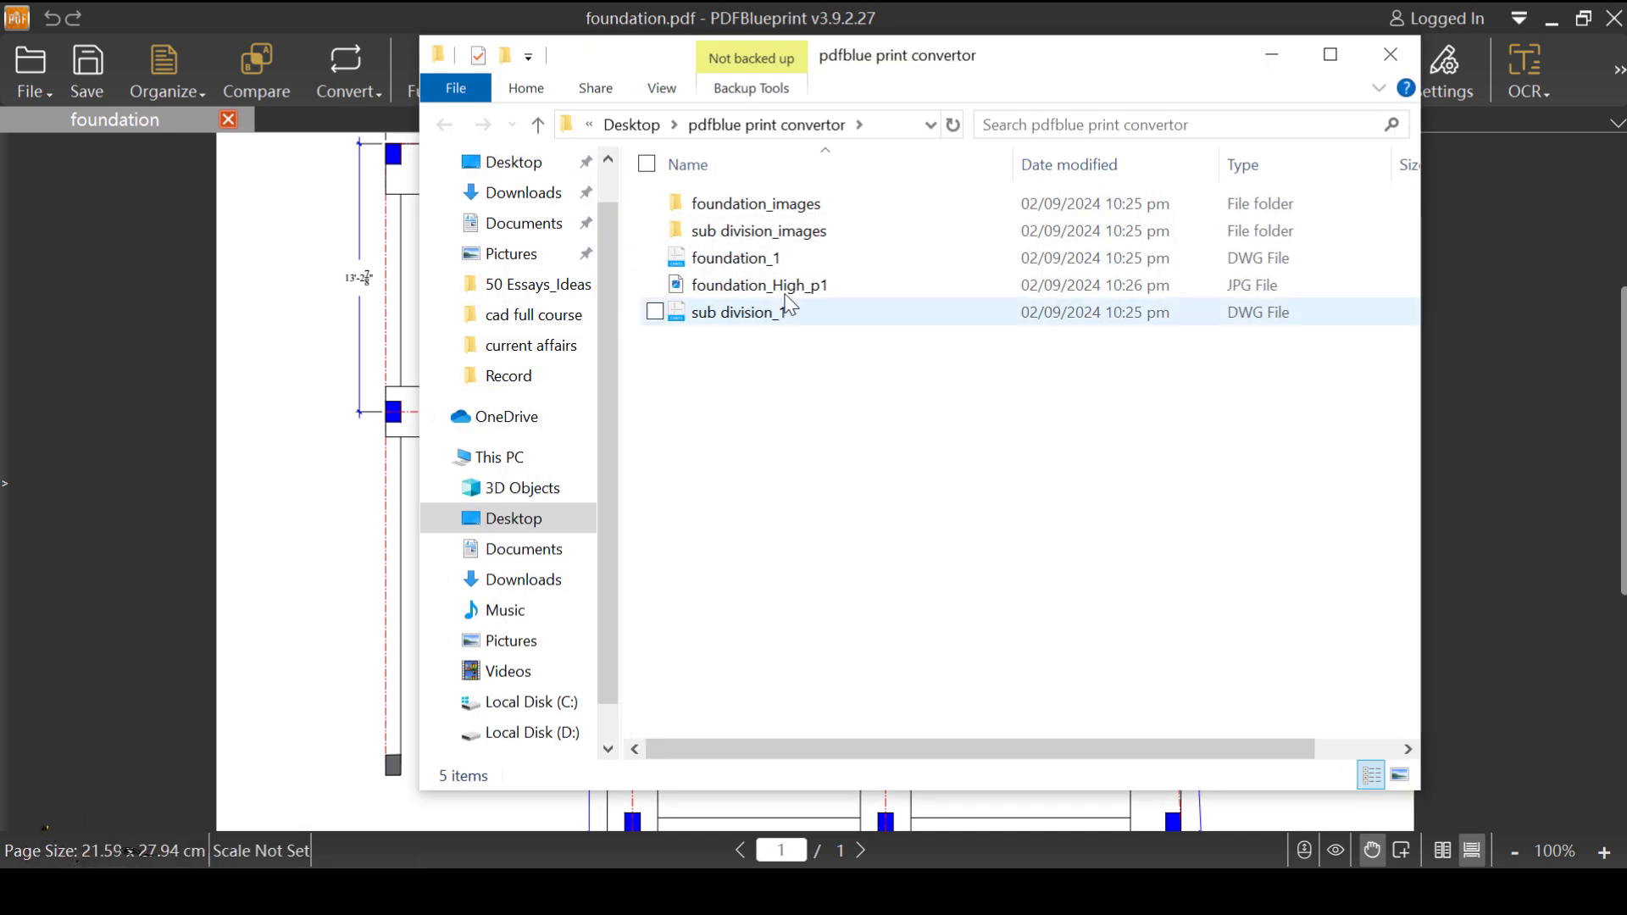
# Step: Open foundation_High_p1.jpg from the output folder and examine the sharpness of its footing notes, dimensions and column layout
pyautogui.click(827, 287)
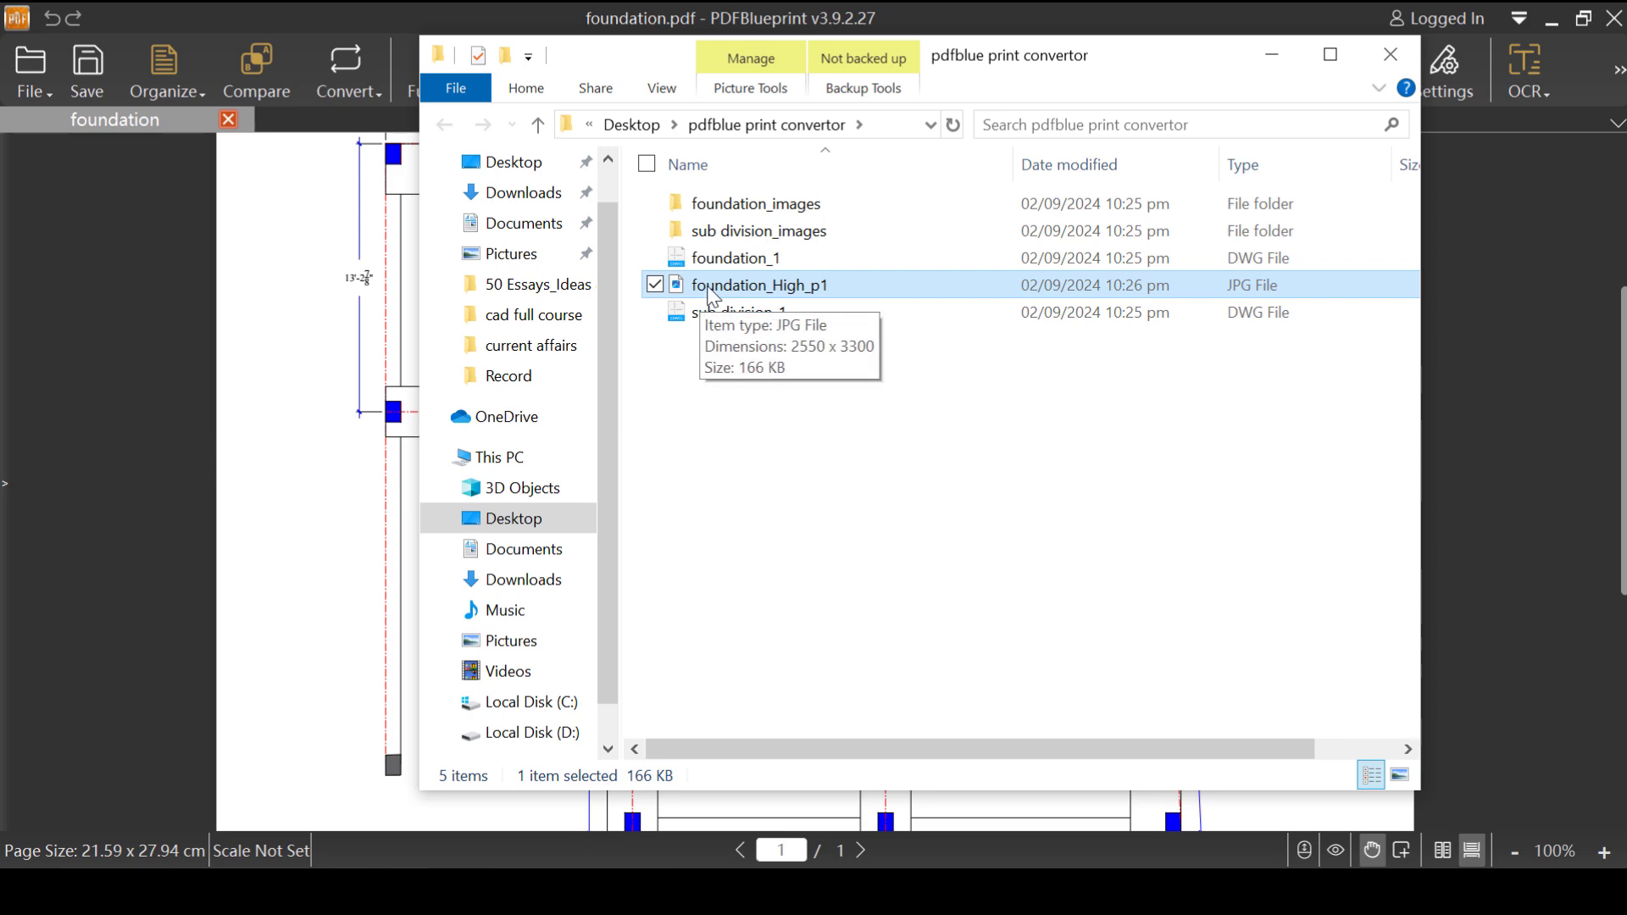
pyautogui.doubleClick(788, 288)
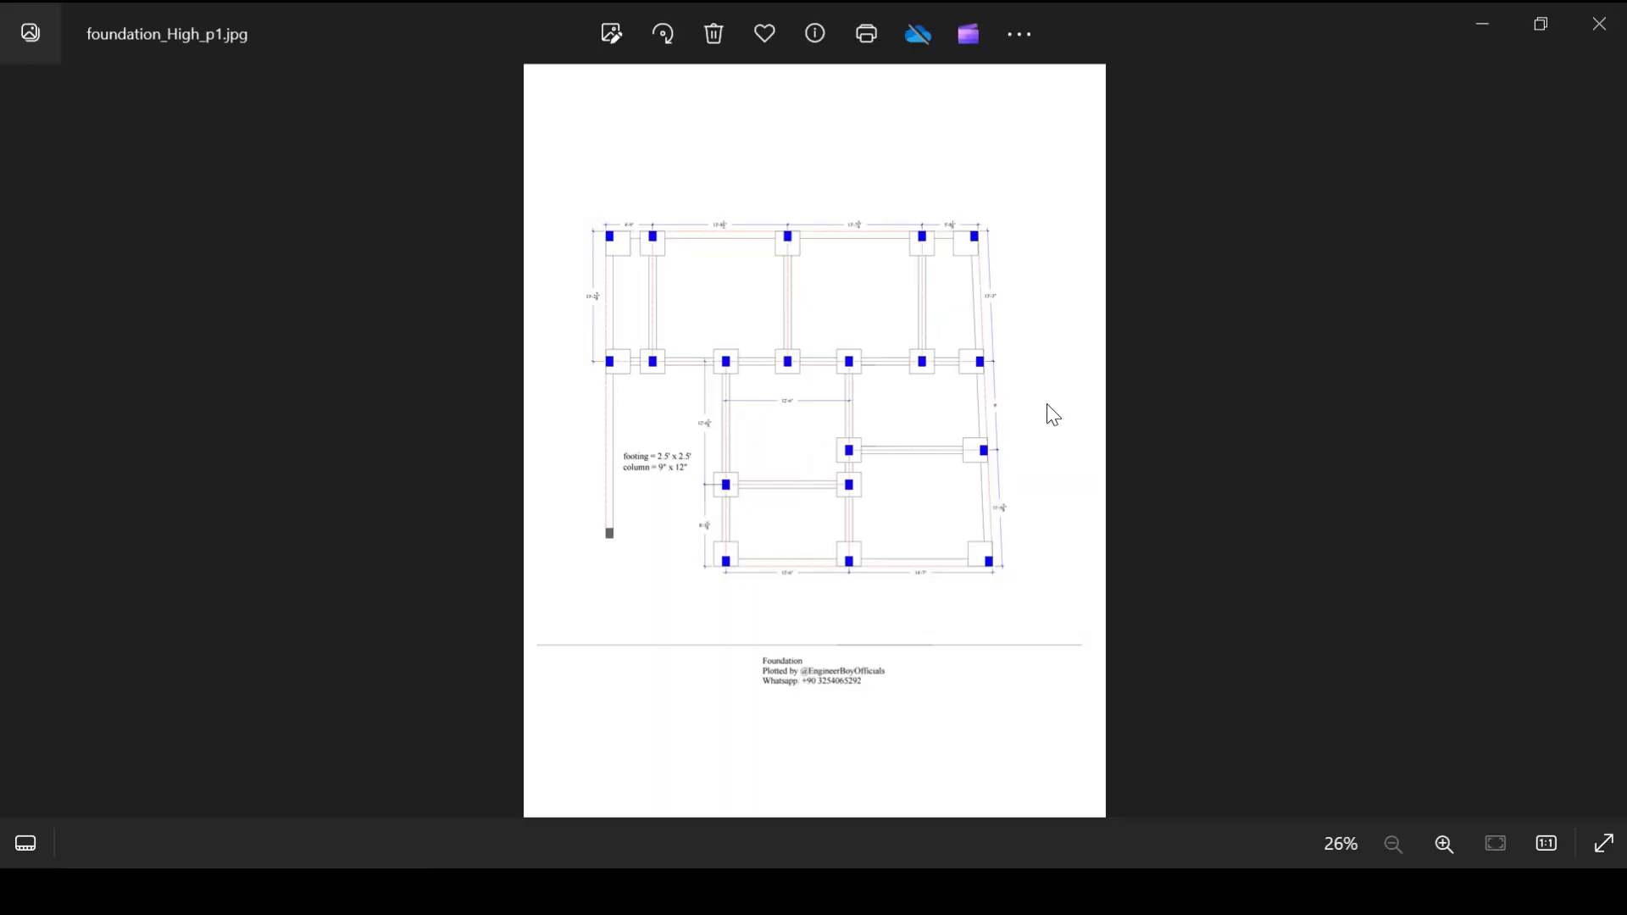
pyautogui.scroll(3, 924, 365)
pyautogui.scroll(2, 941, 410)
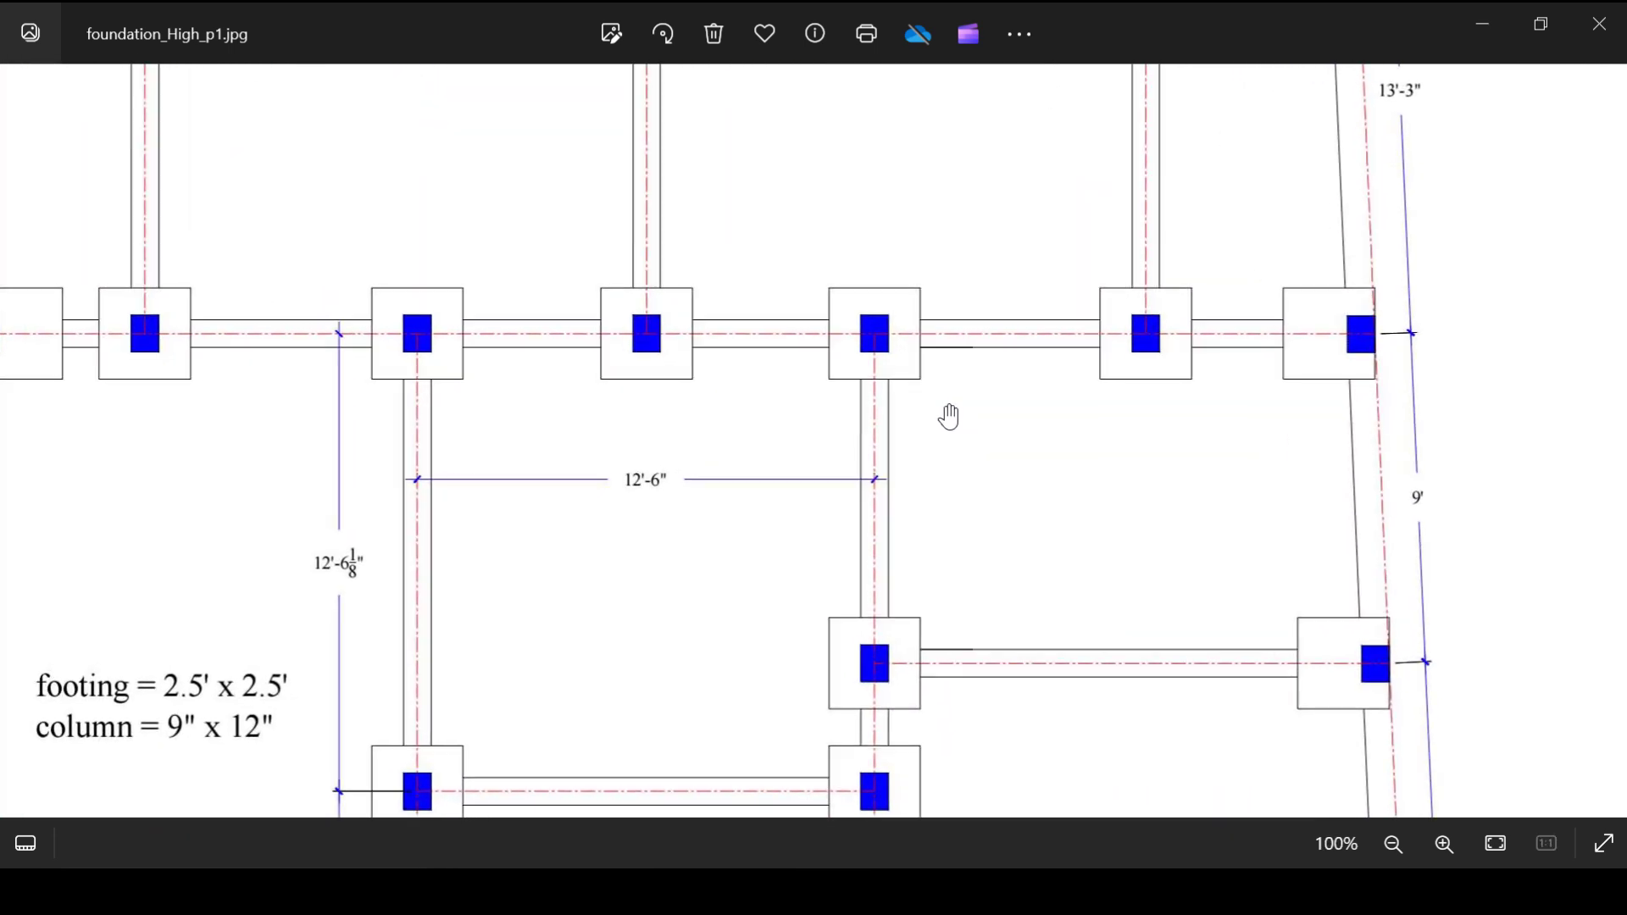
pyautogui.moveTo(610, 501); pyautogui.dragTo(970, 383)
pyautogui.scroll(3, 488, 621)
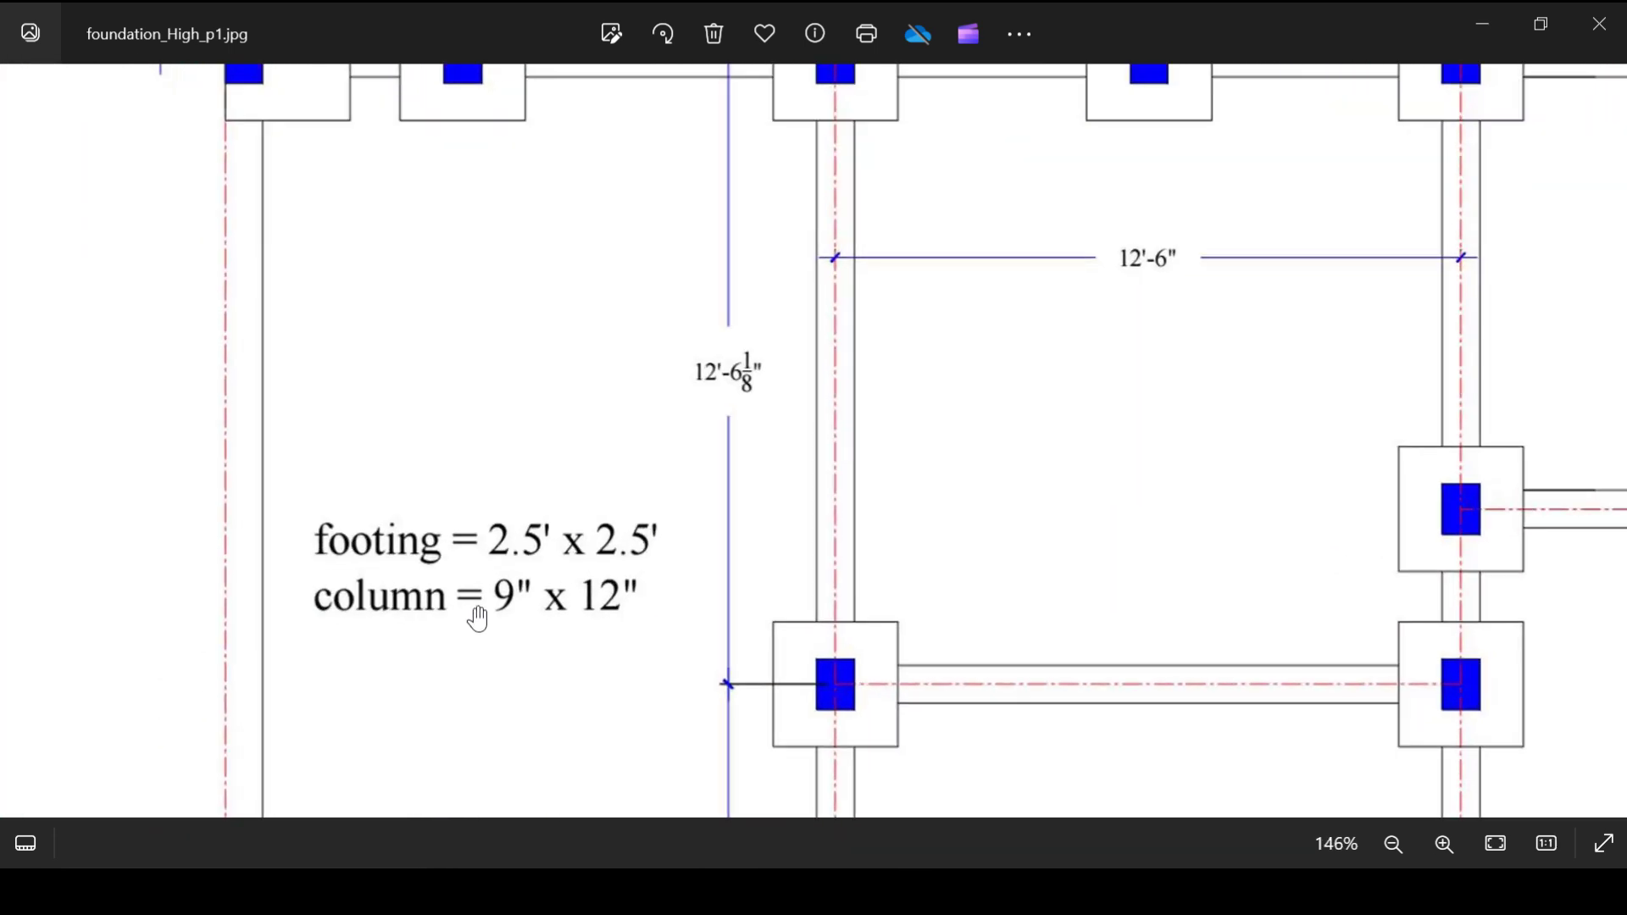
pyautogui.scroll(-3, 593, 414)
pyautogui.scroll(-4, 604, 424)
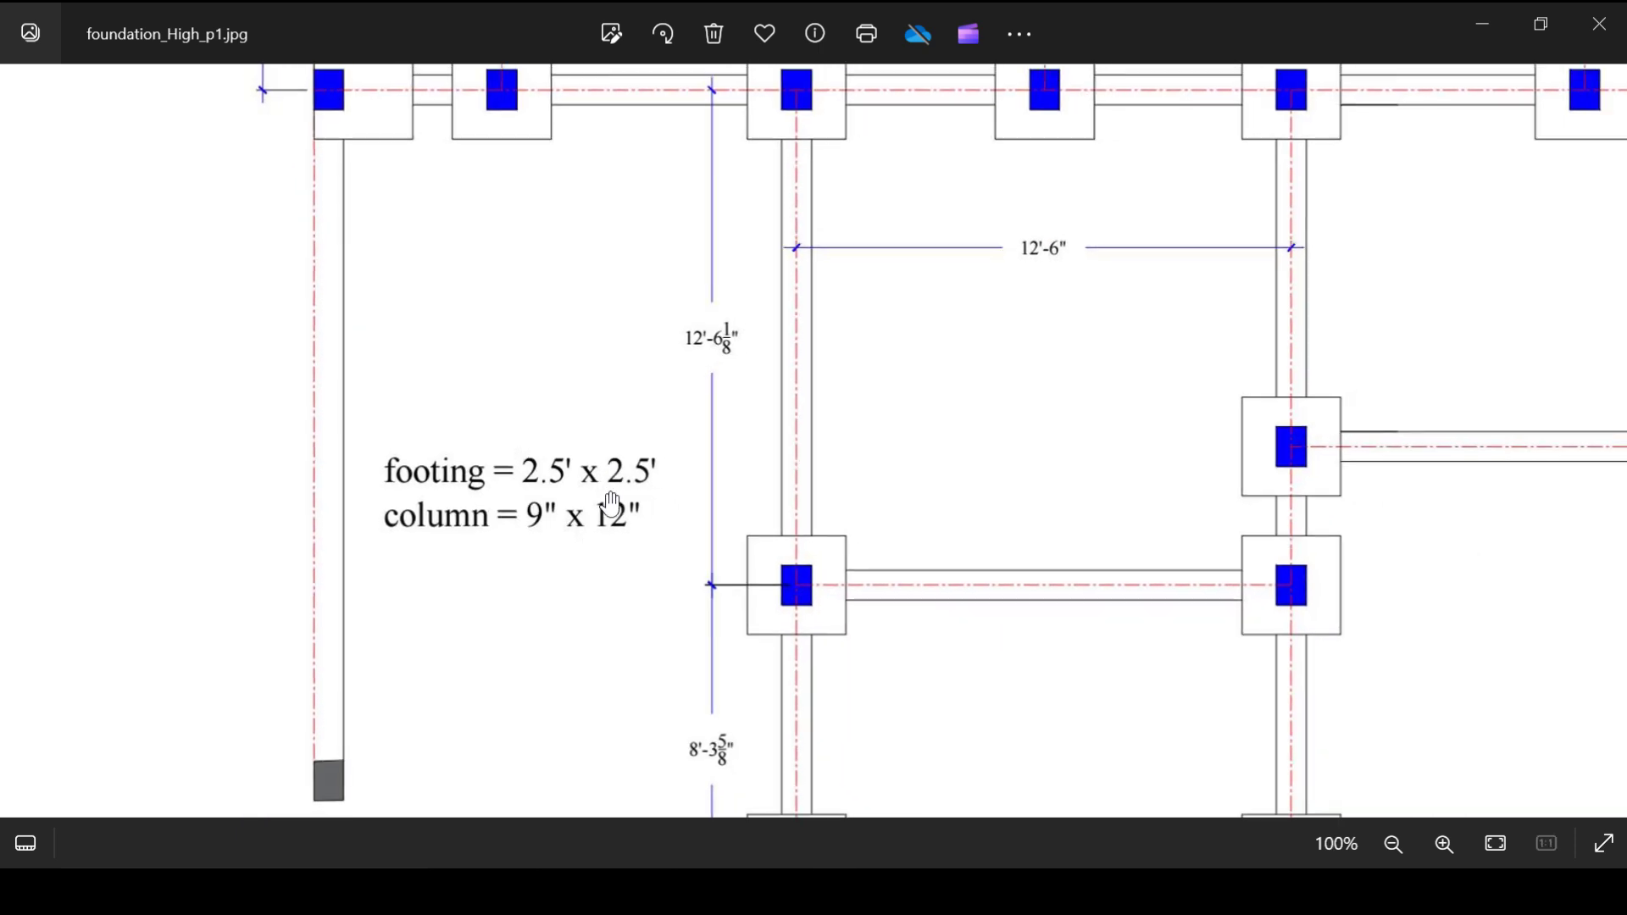
pyautogui.scroll(4, 684, 457)
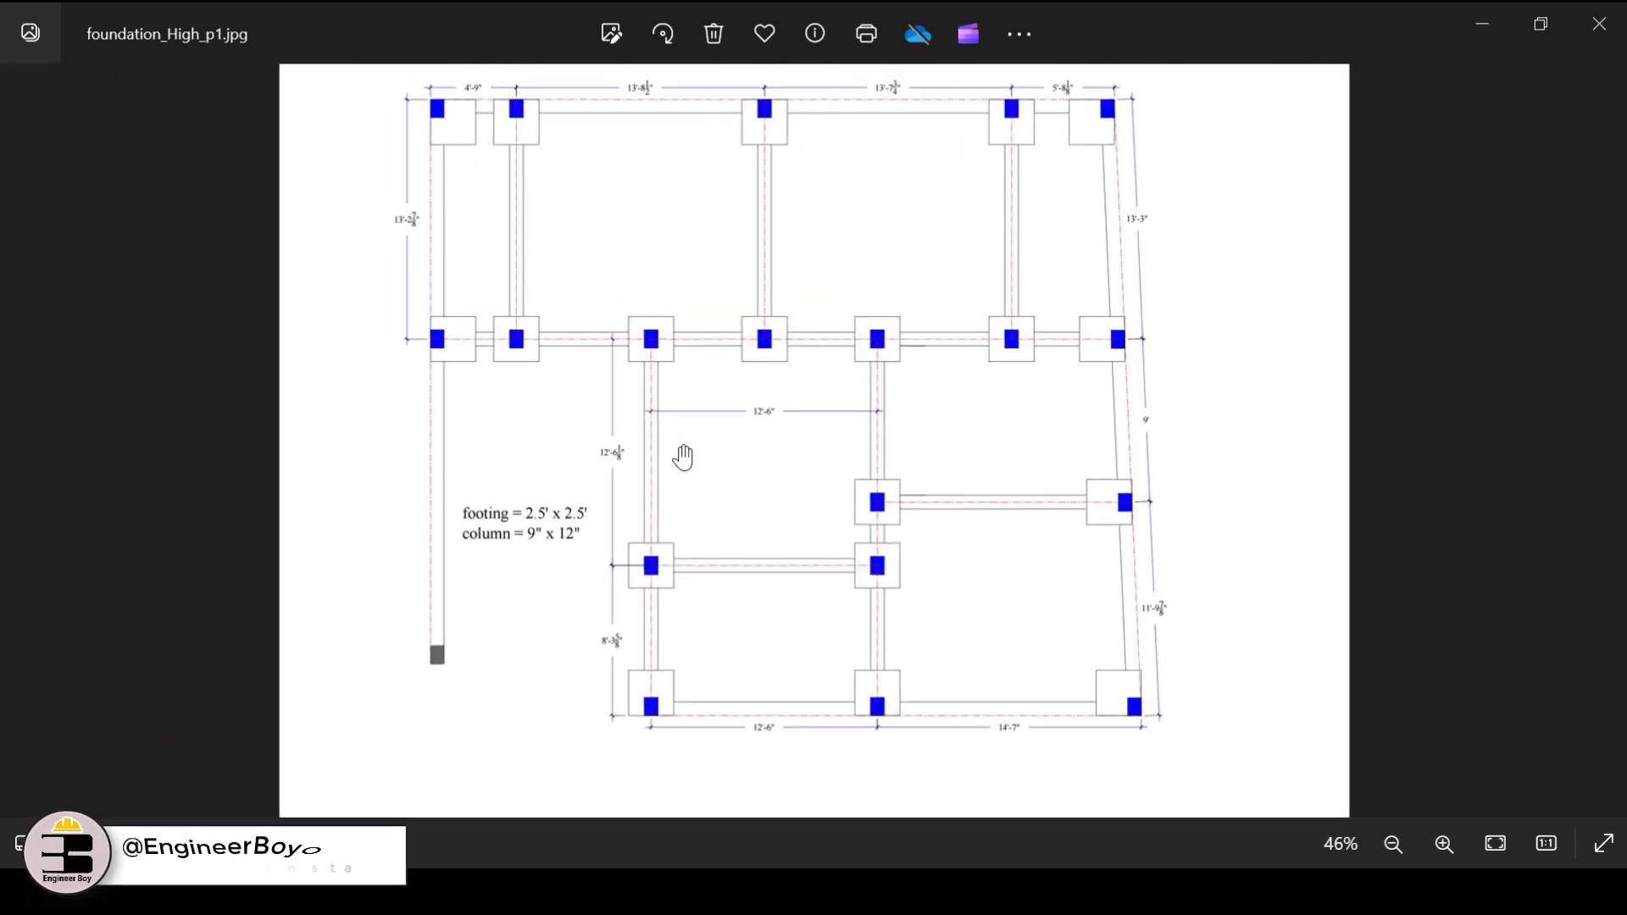
pyautogui.scroll(-3, 700, 483)
pyautogui.scroll(-2, 703, 489)
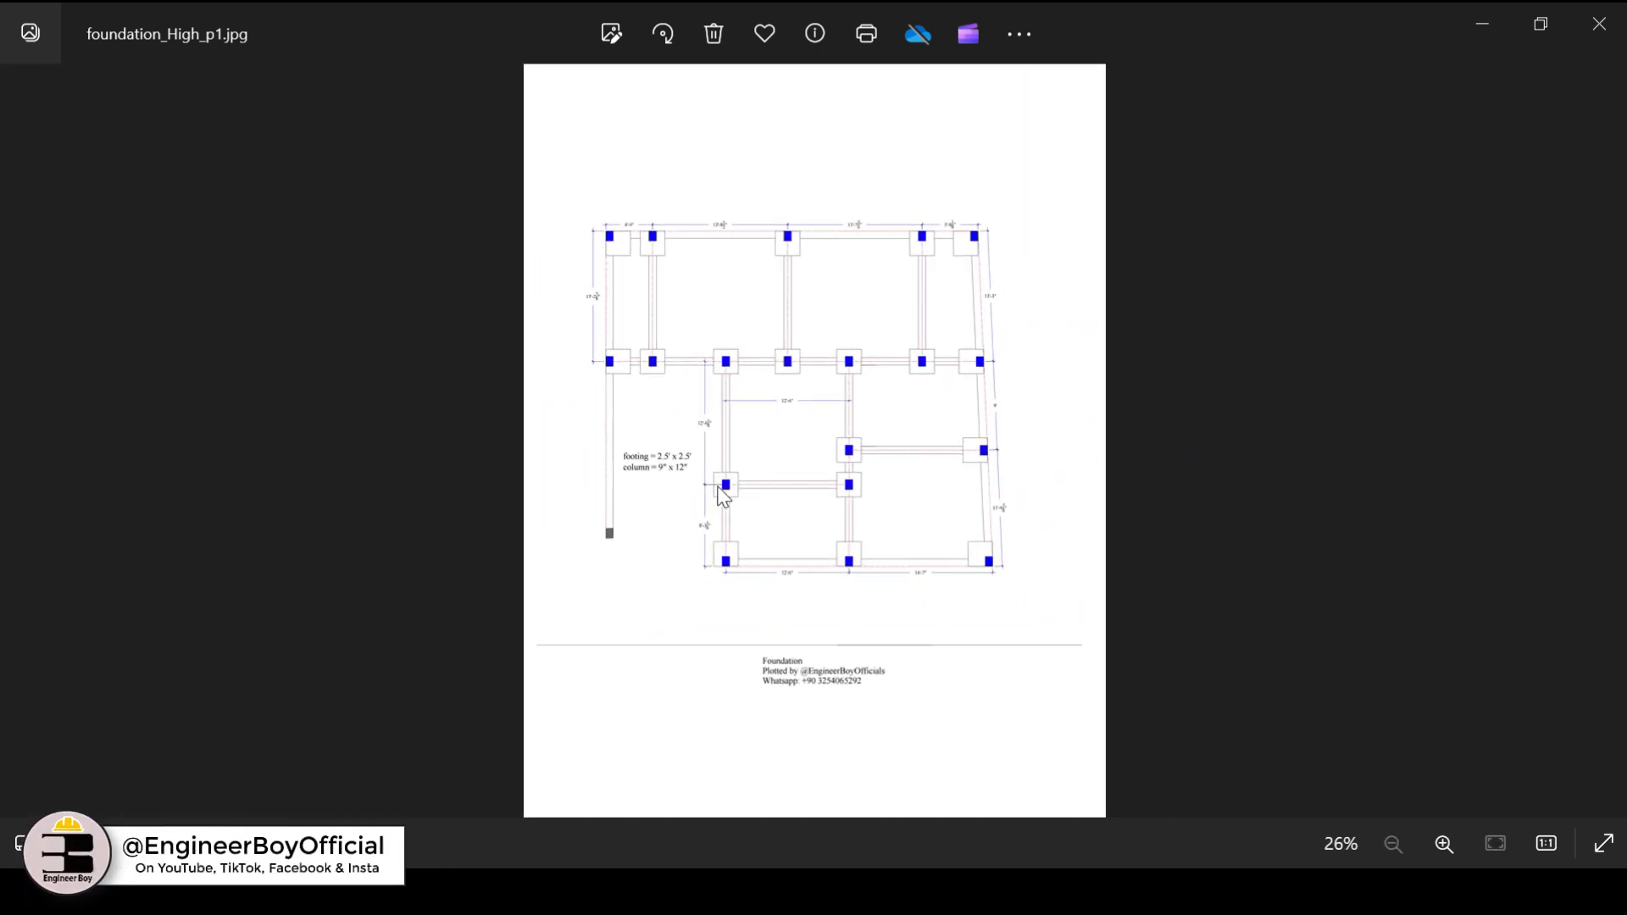
# Step: Close the image viewer, the output folder and the Convert to Image window
pyautogui.click(1600, 24)
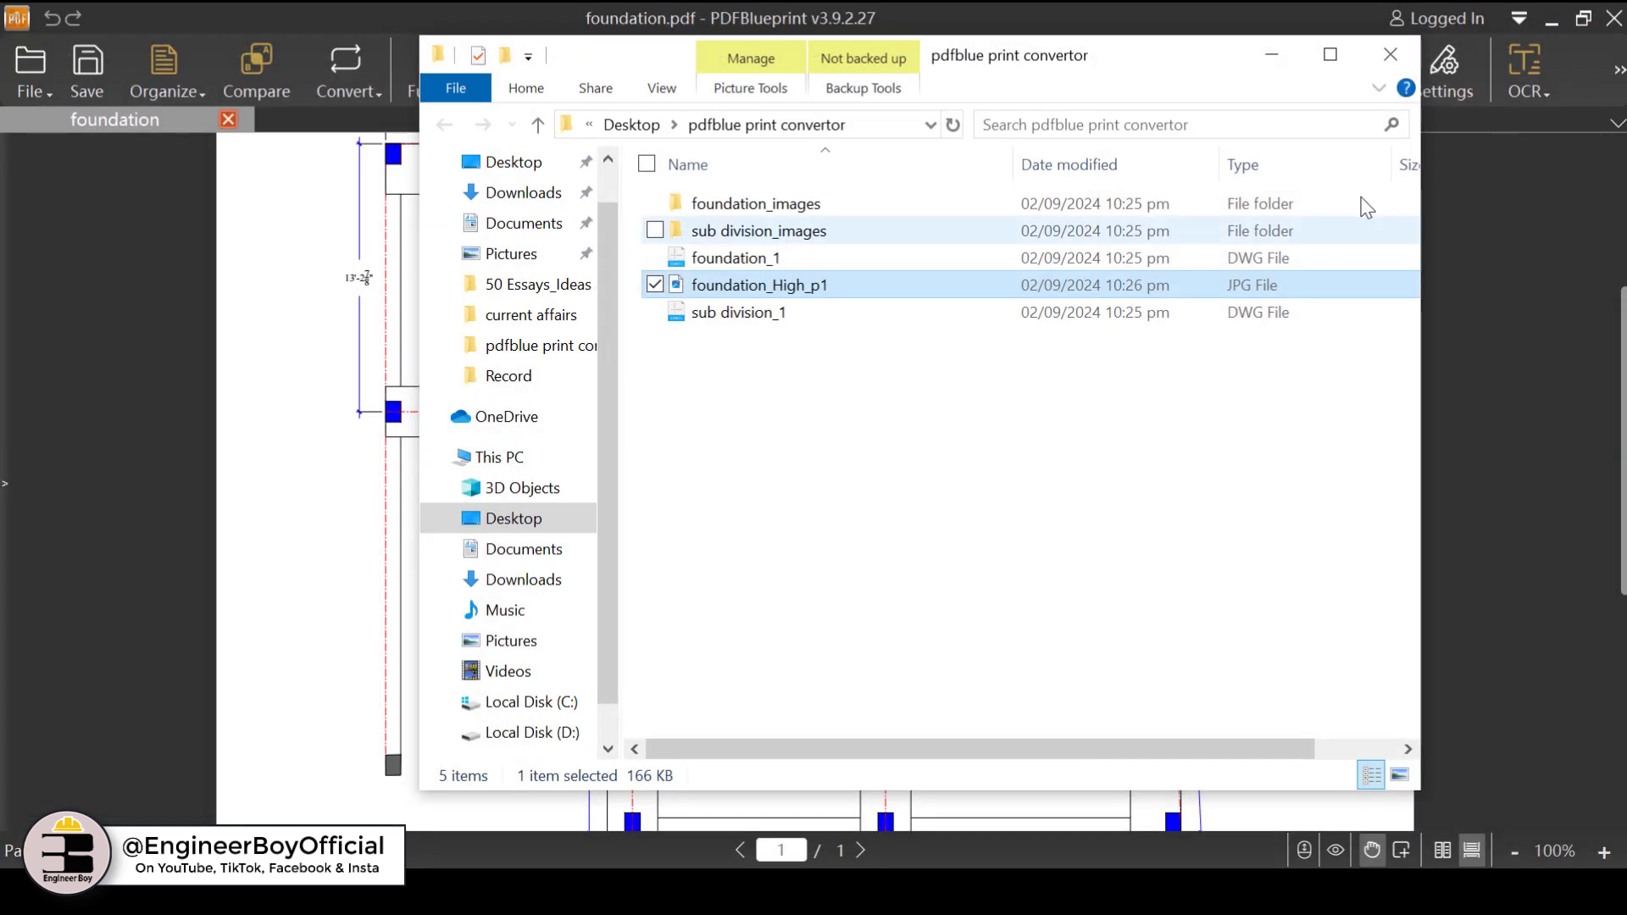
pyautogui.click(1390, 56)
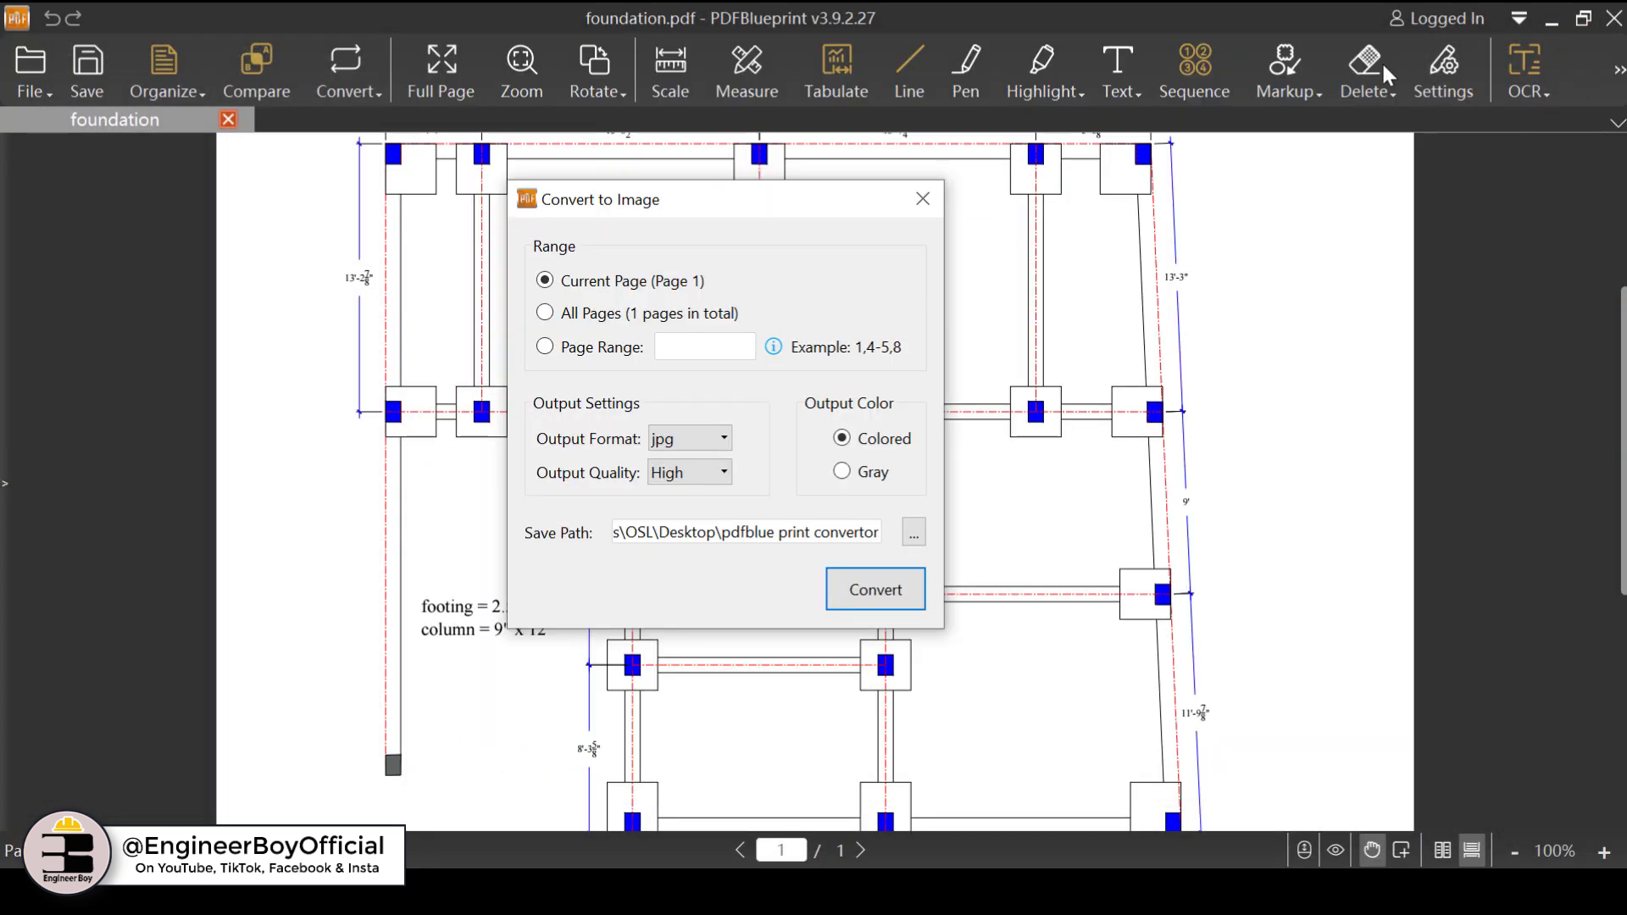
pyautogui.click(939, 196)
# Step: Start an Image to PDF conversion and add course.jpg from the Desktop to the list of images
pyautogui.click(360, 89)
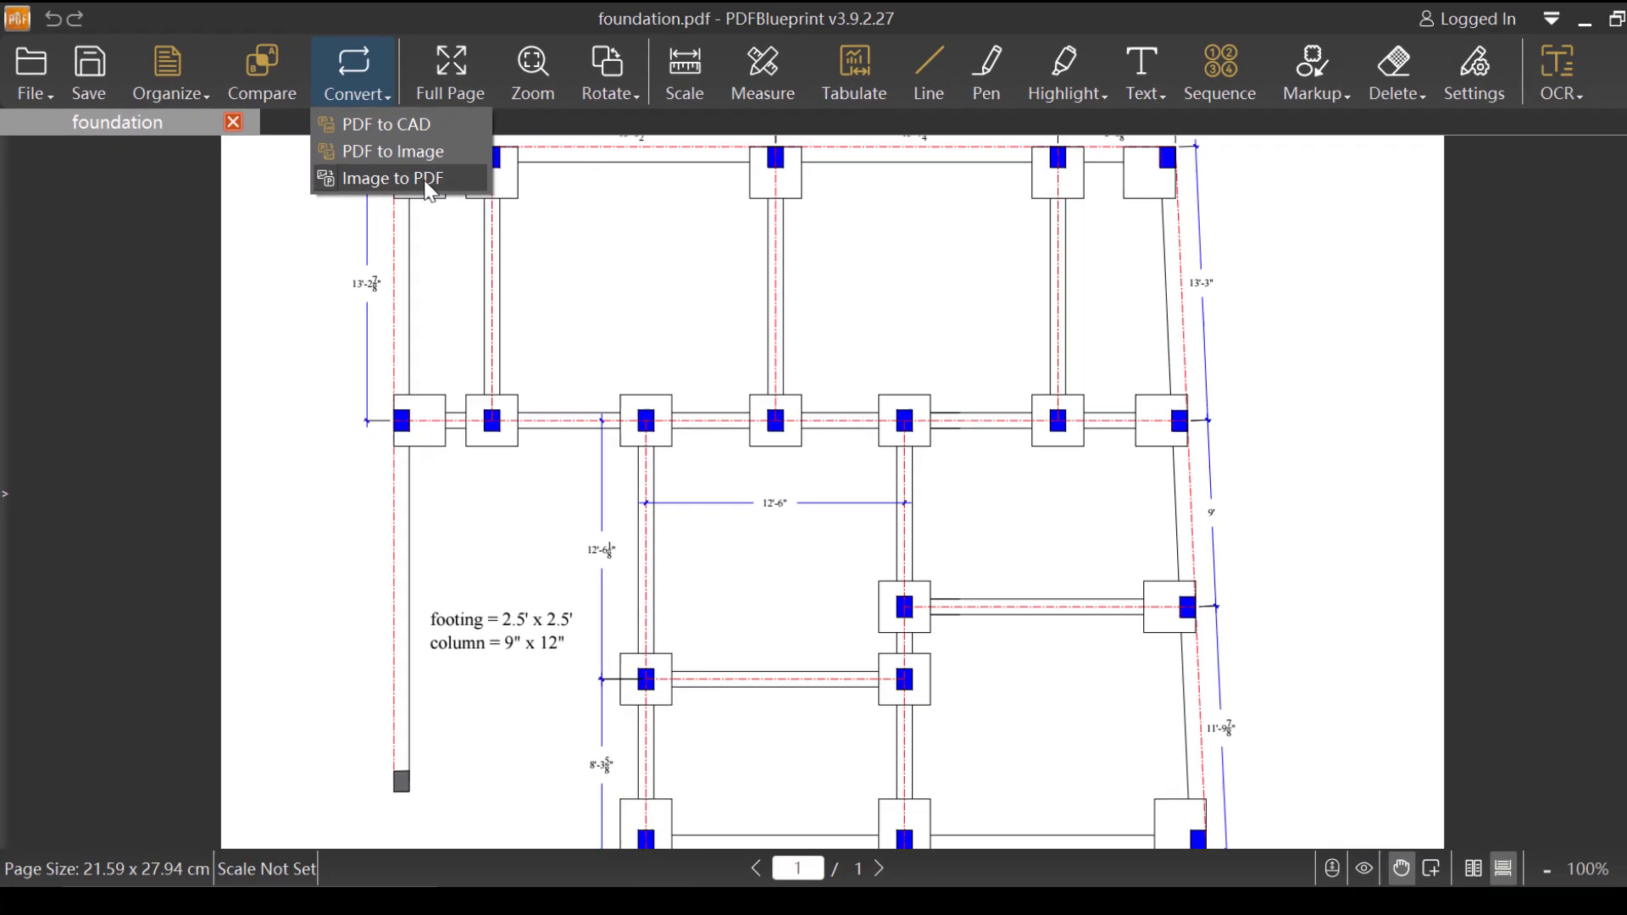
pyautogui.click(427, 179)
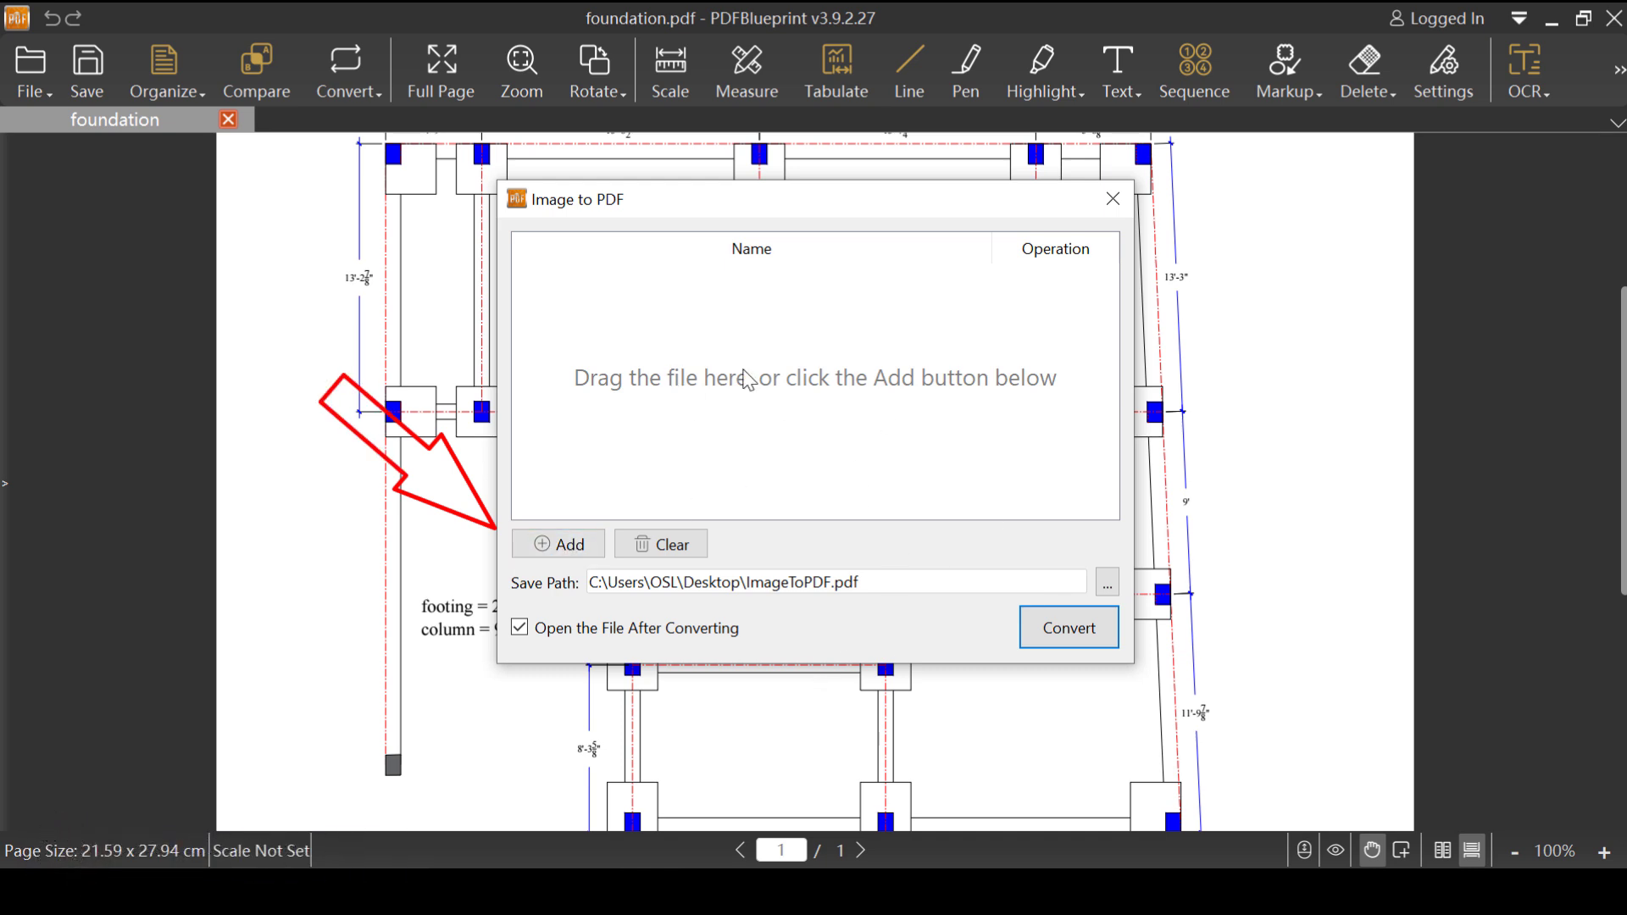
pyautogui.click(561, 543)
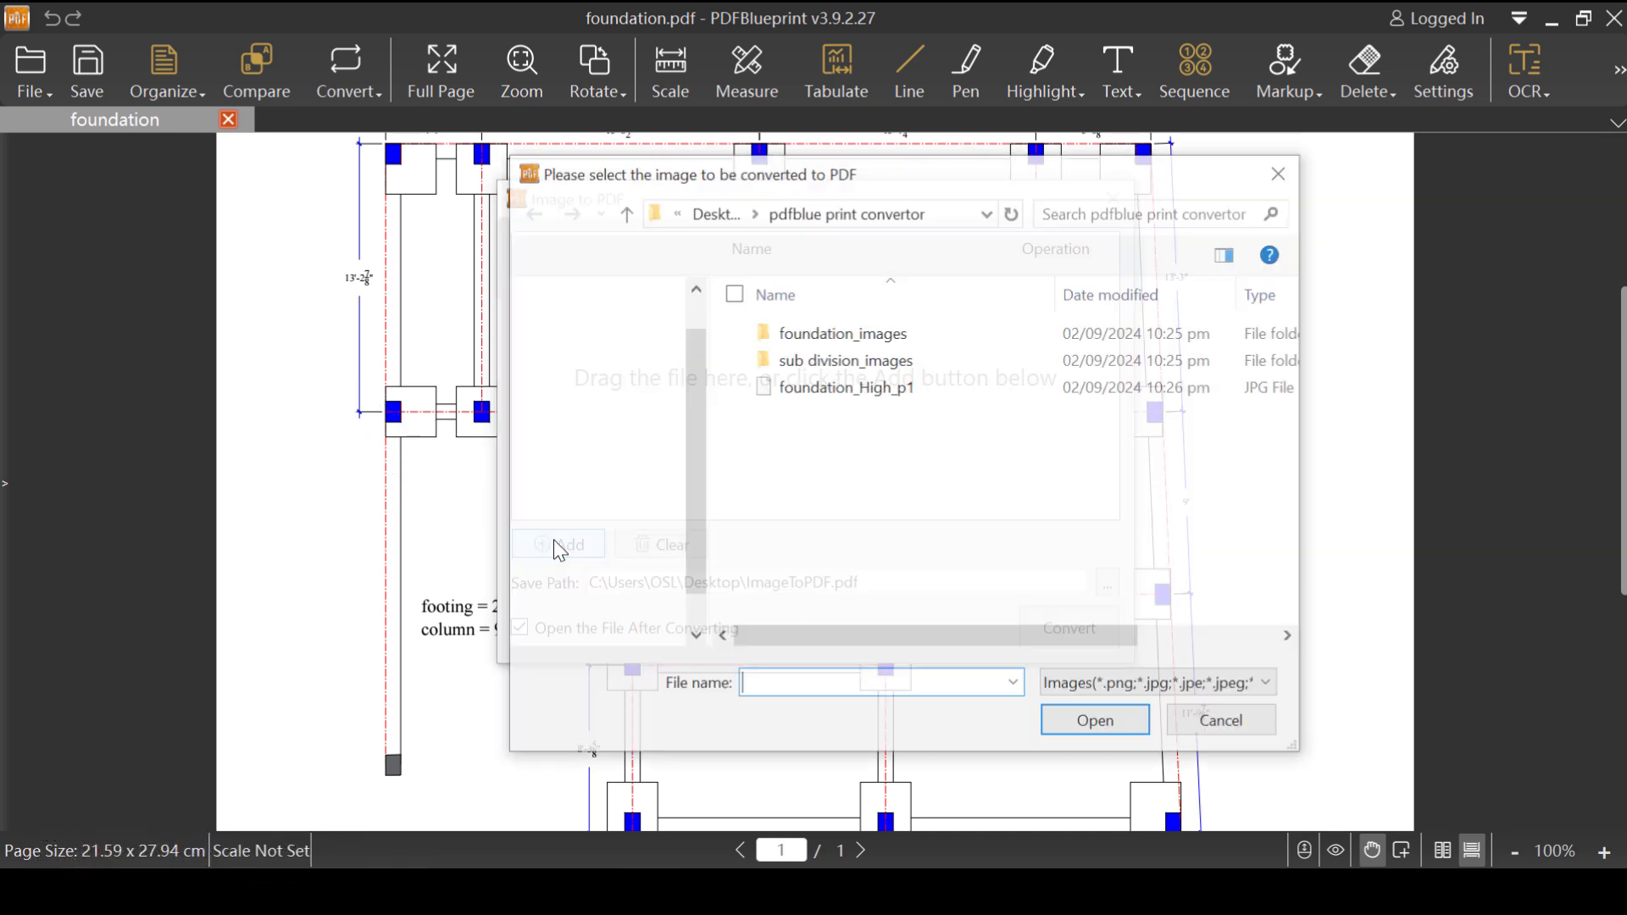
pyautogui.moveTo(695, 400); pyautogui.dragTo(695, 317)
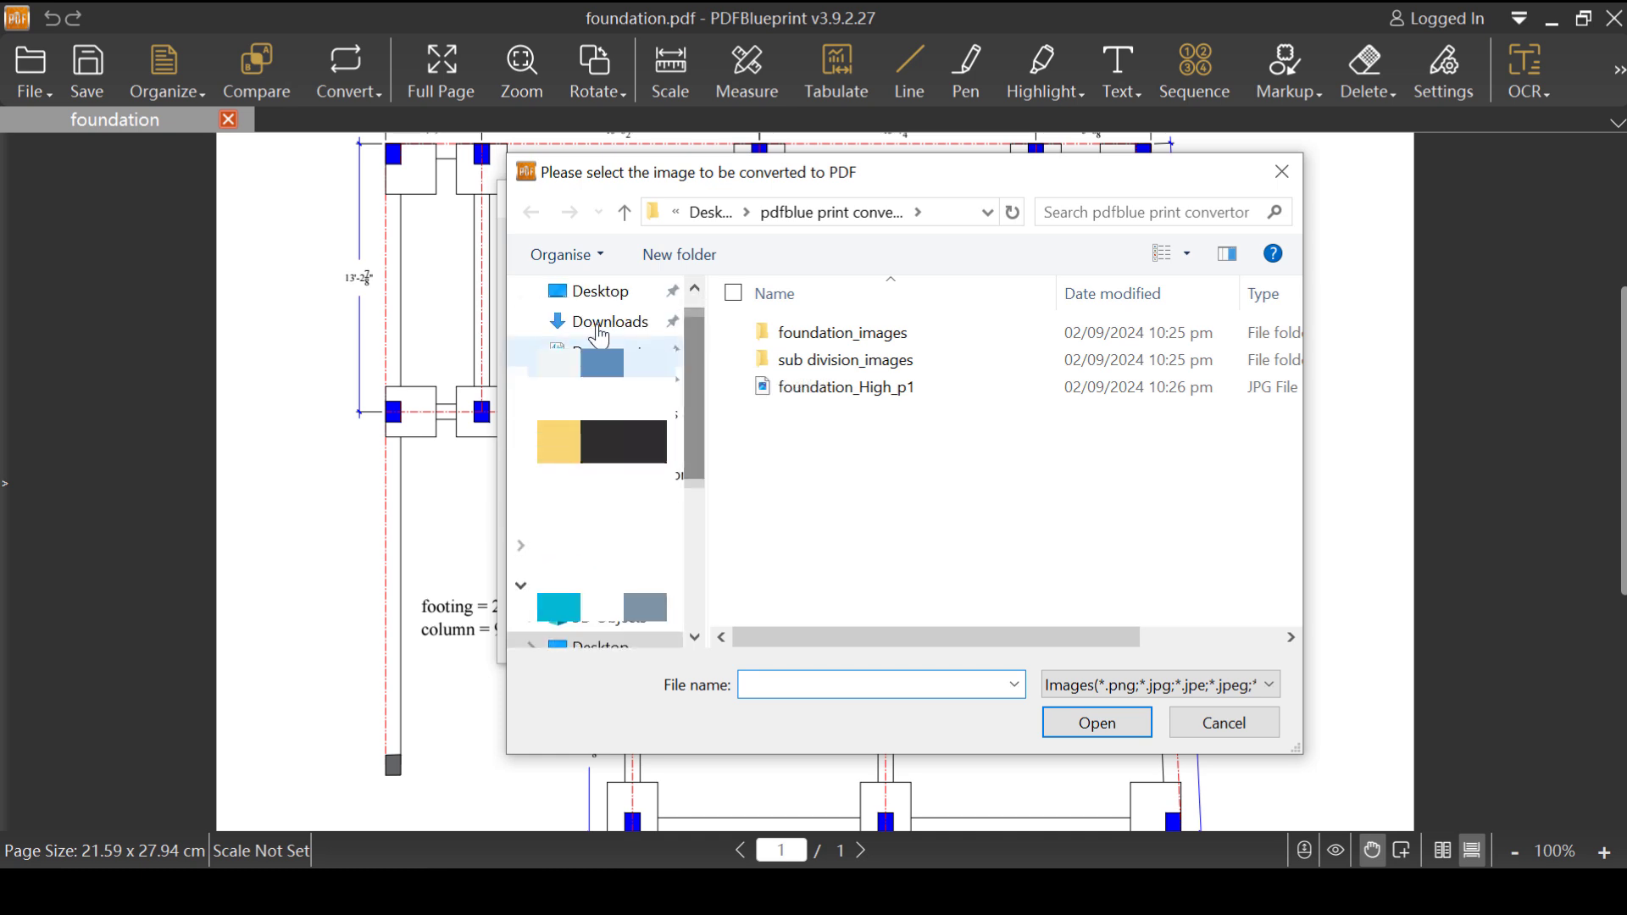
pyautogui.click(617, 300)
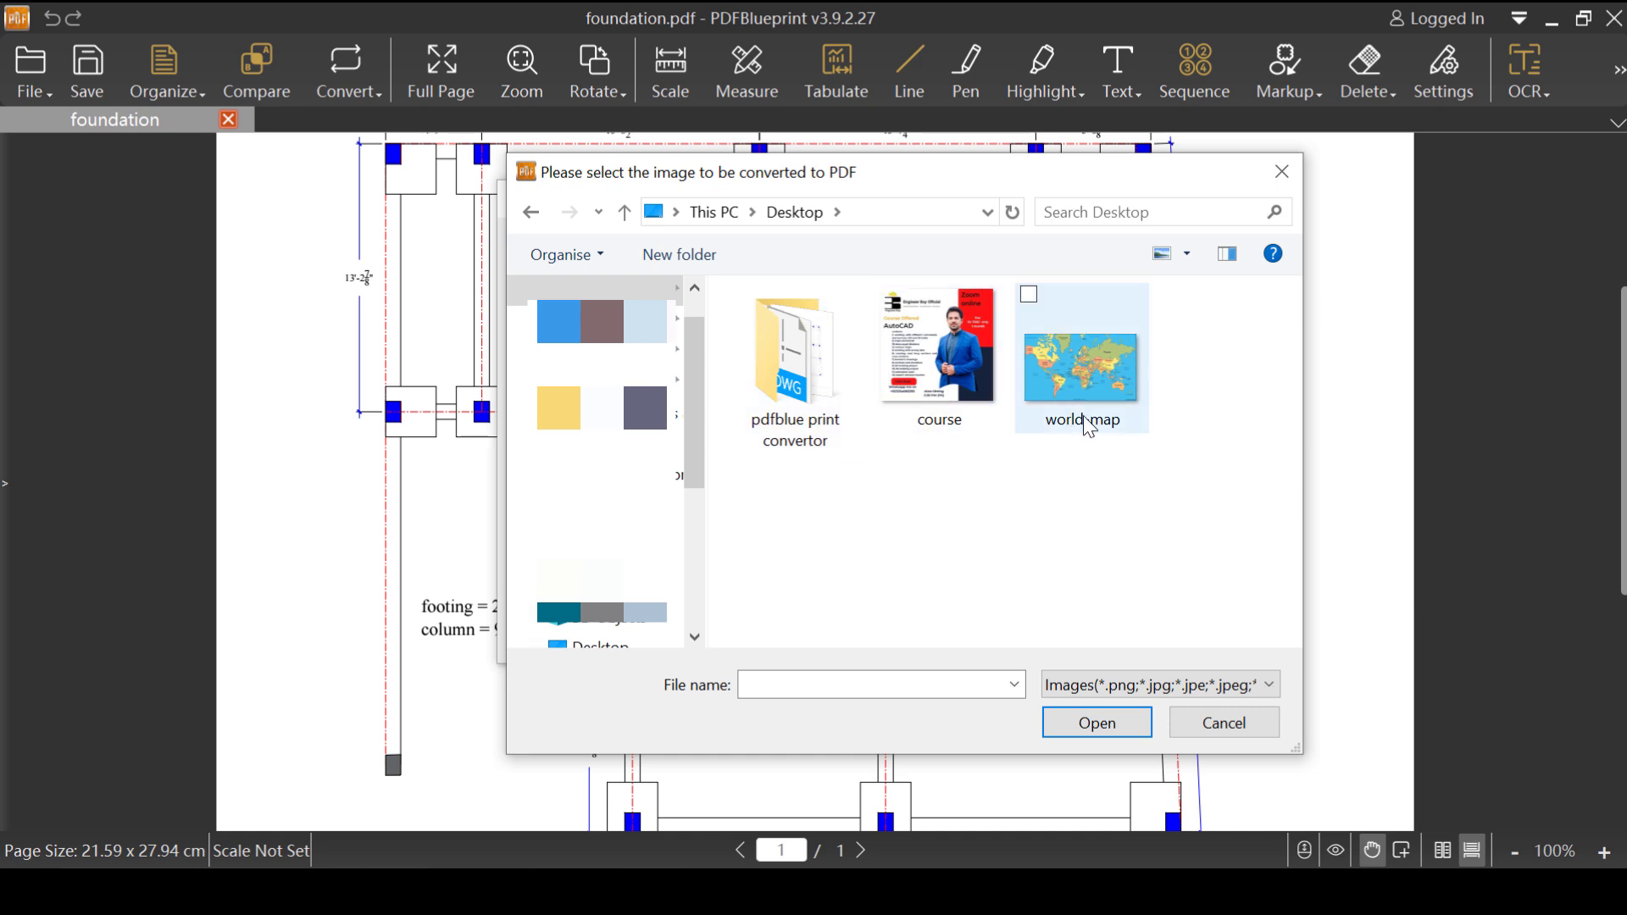
pyautogui.click(949, 391)
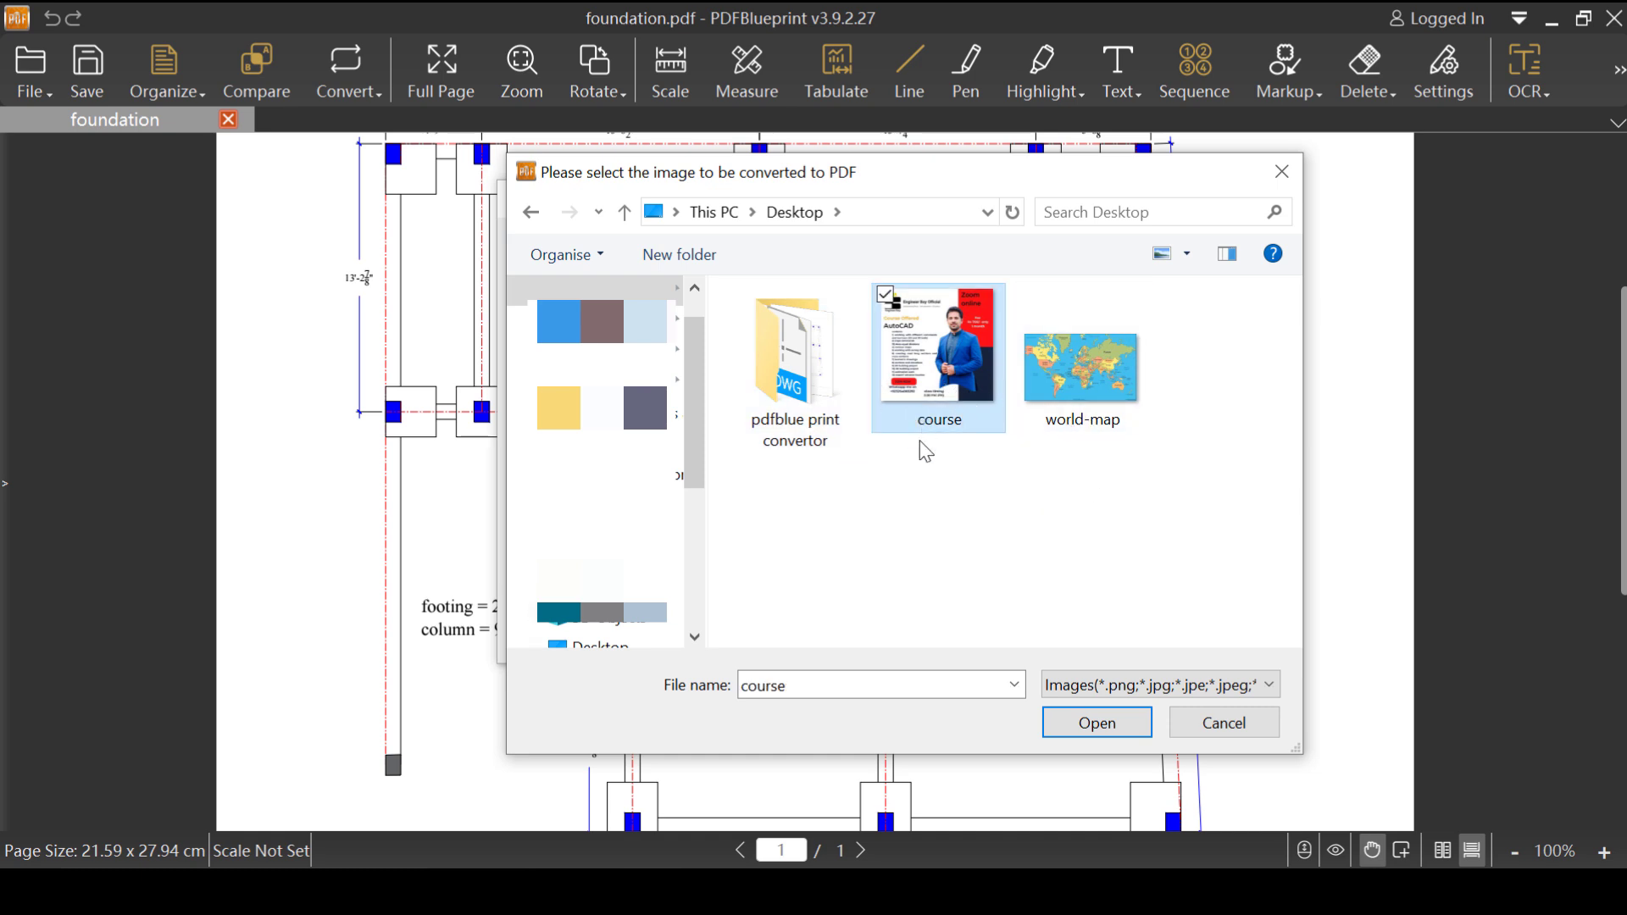
pyautogui.click(1102, 712)
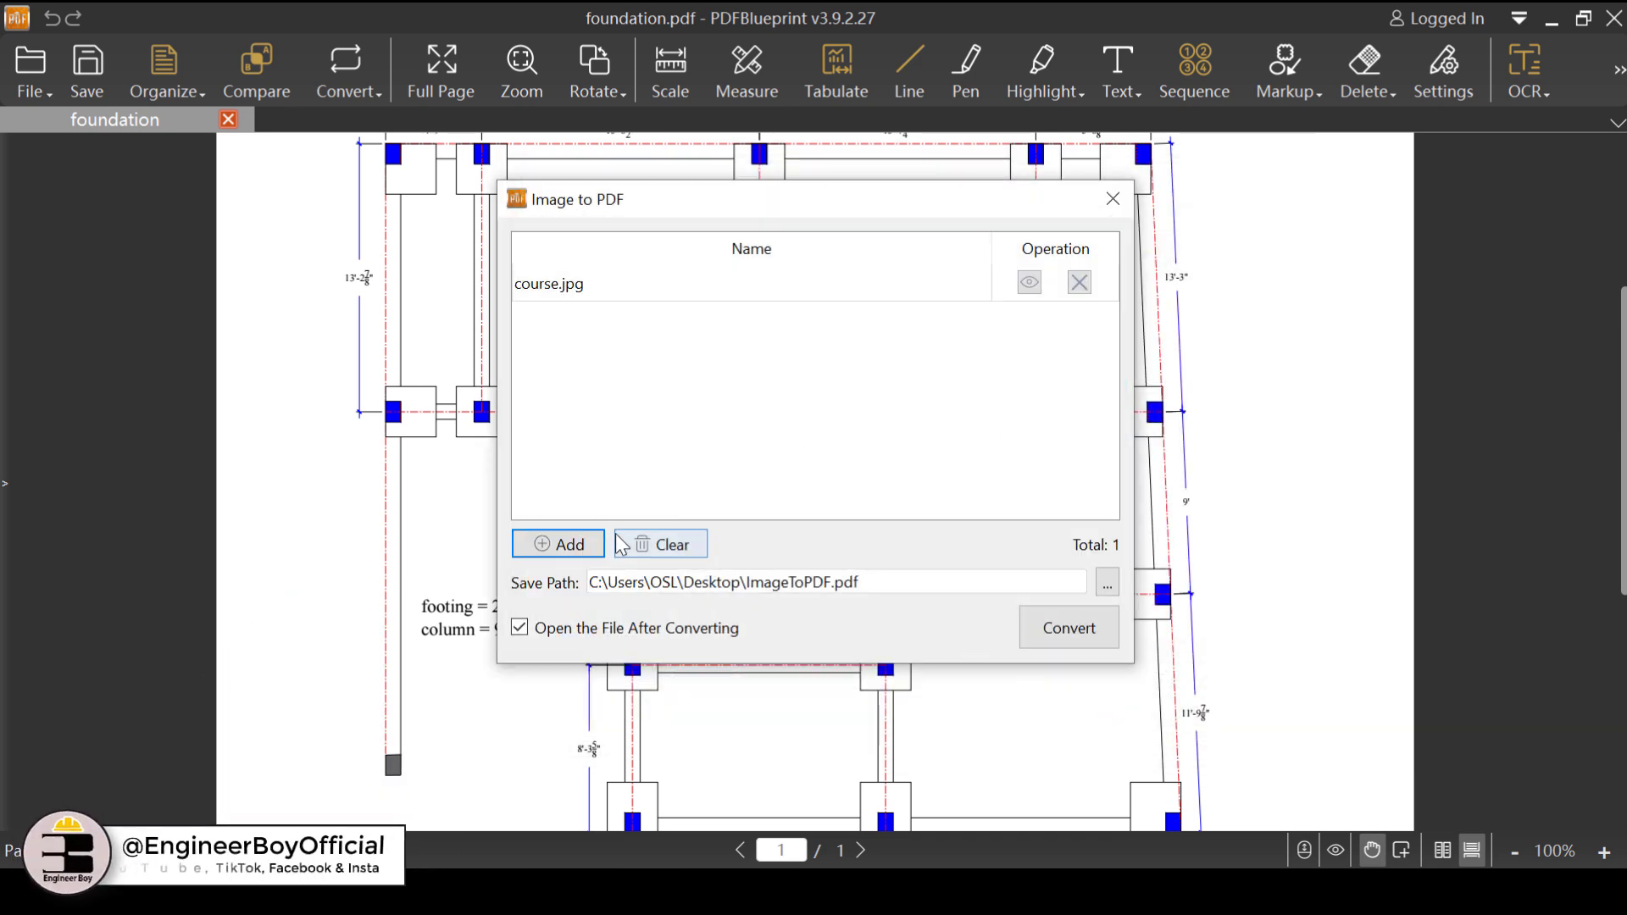
# Step: Preview course.jpg from the list of images to convert and close the preview
pyautogui.click(589, 292)
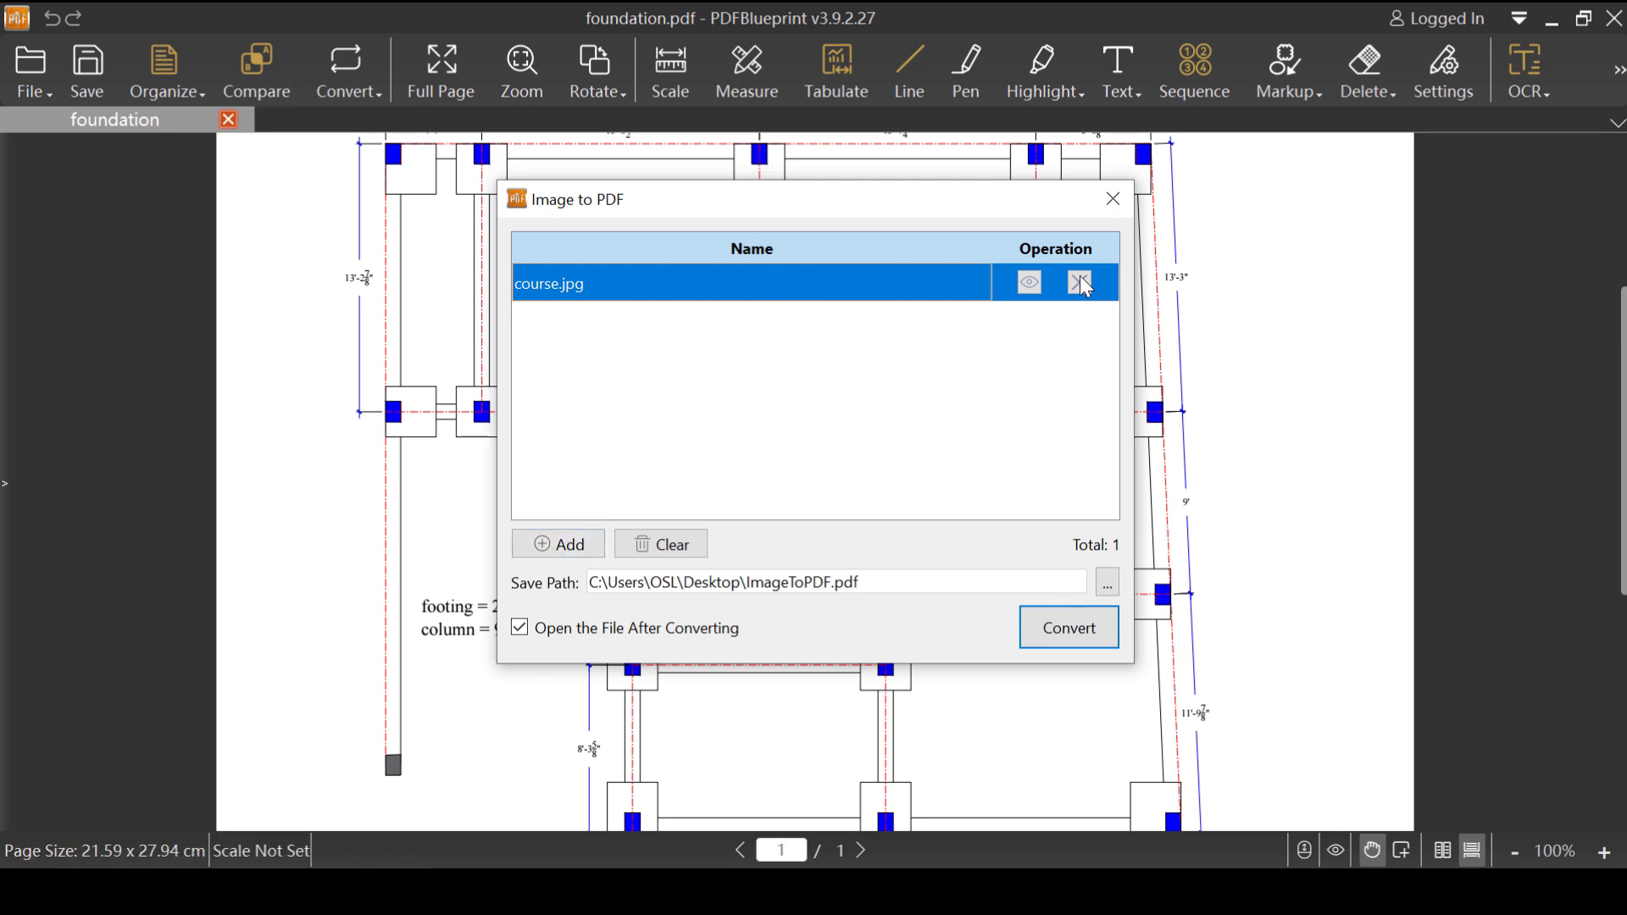
pyautogui.click(1029, 283)
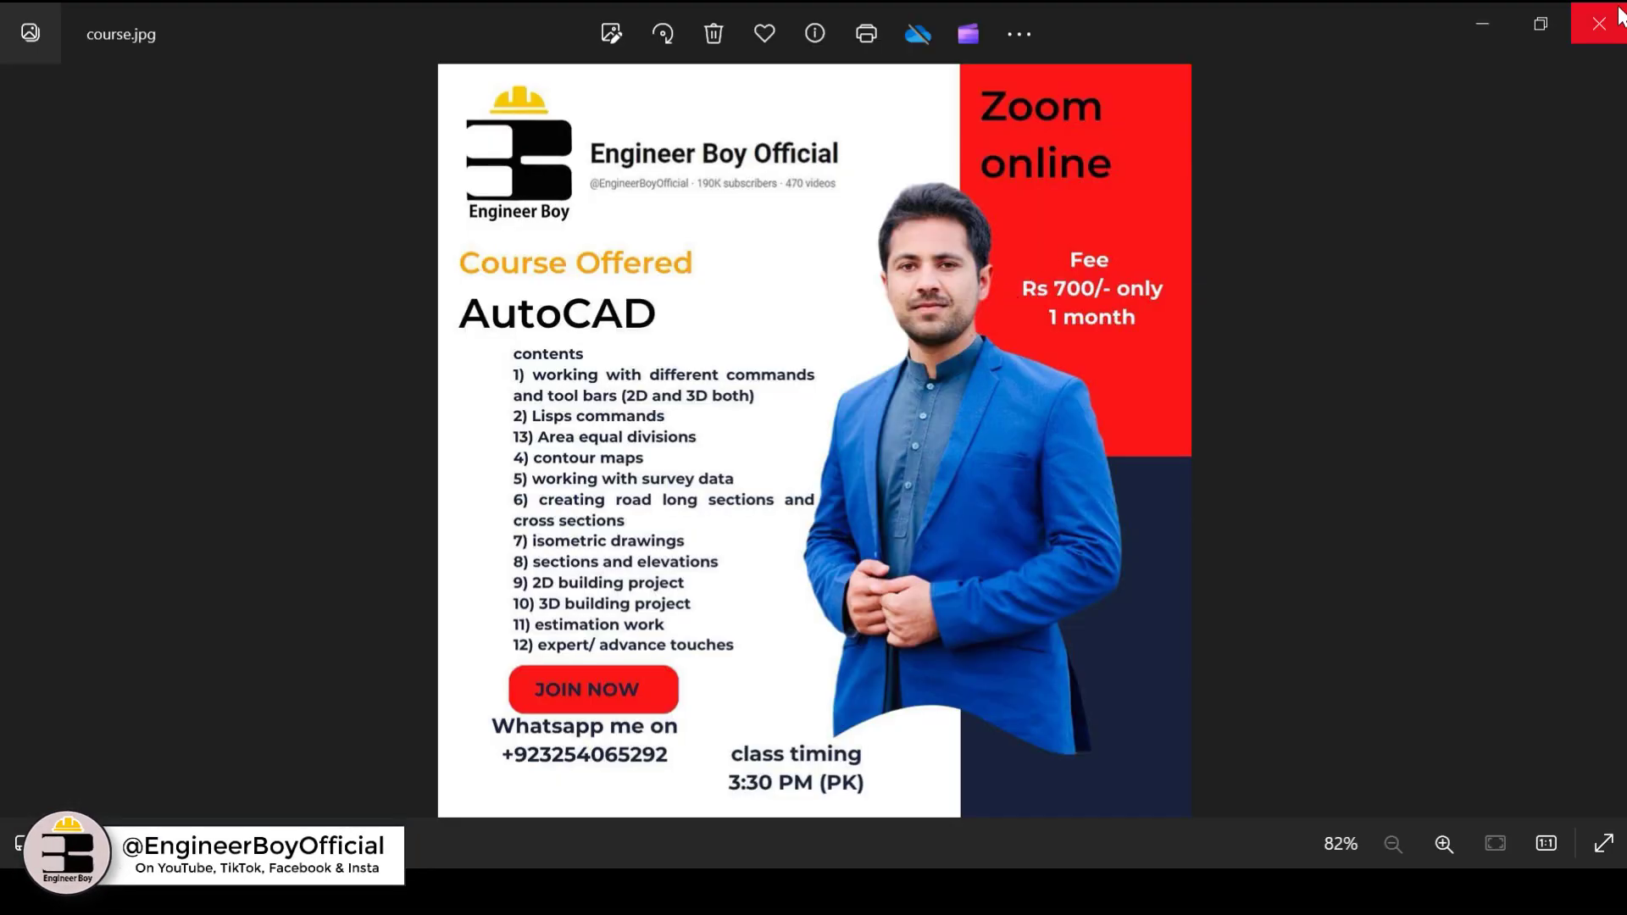
pyautogui.click(1617, 17)
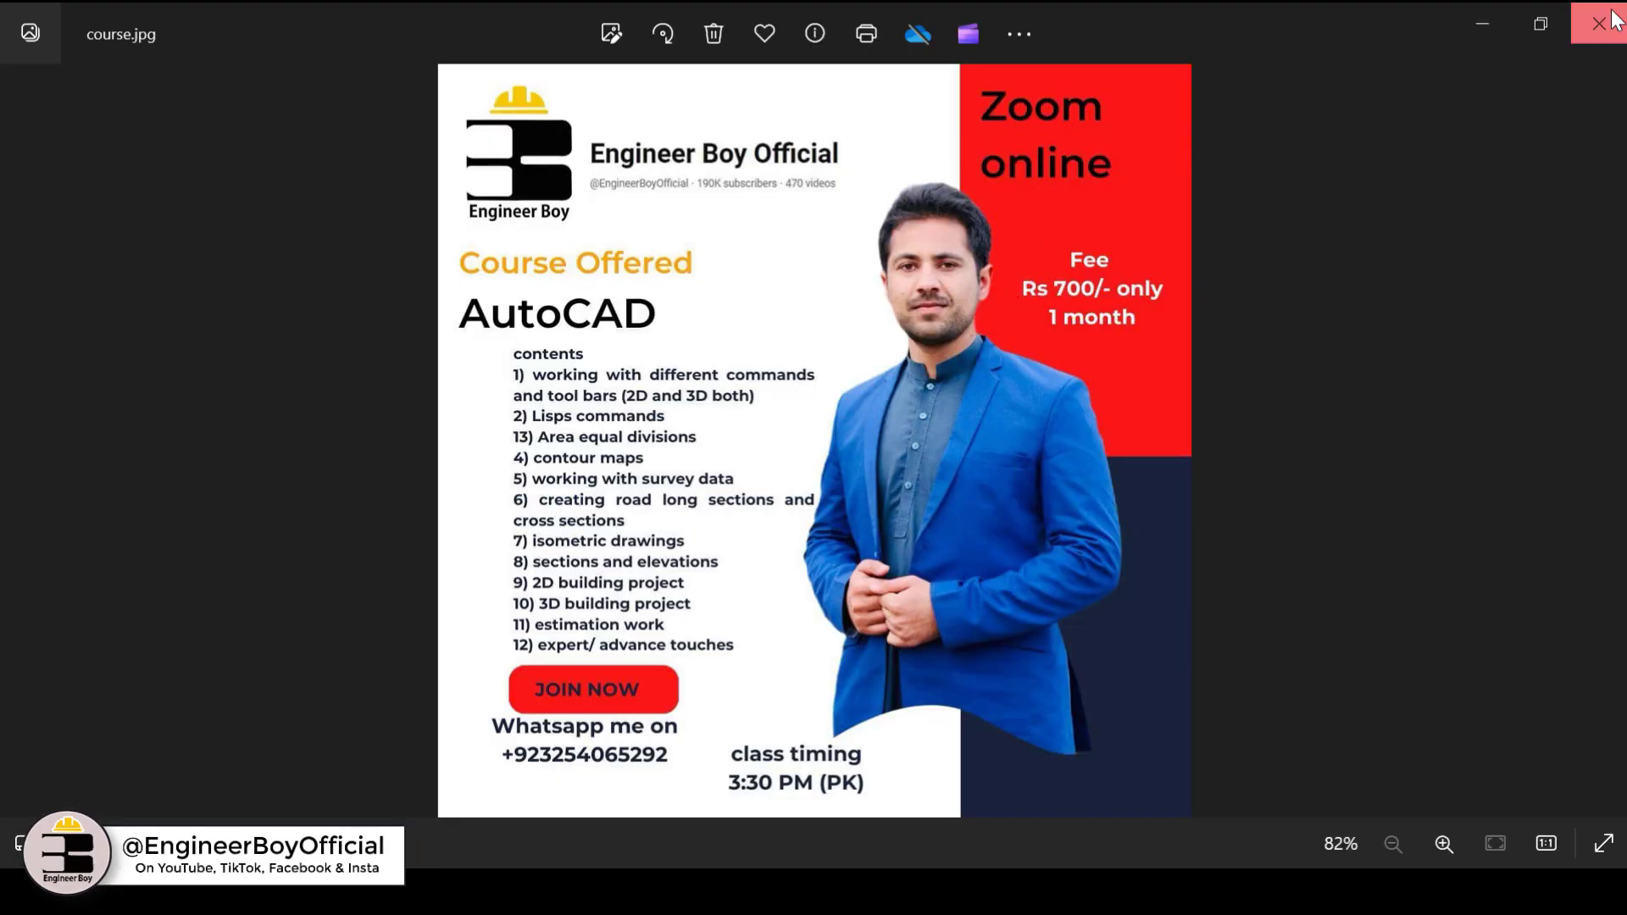
# Step: Save the output to the Desktop as ImageToPDF.pdf and convert course.jpg to PDF, with the file opened after converting
pyautogui.click(856, 587)
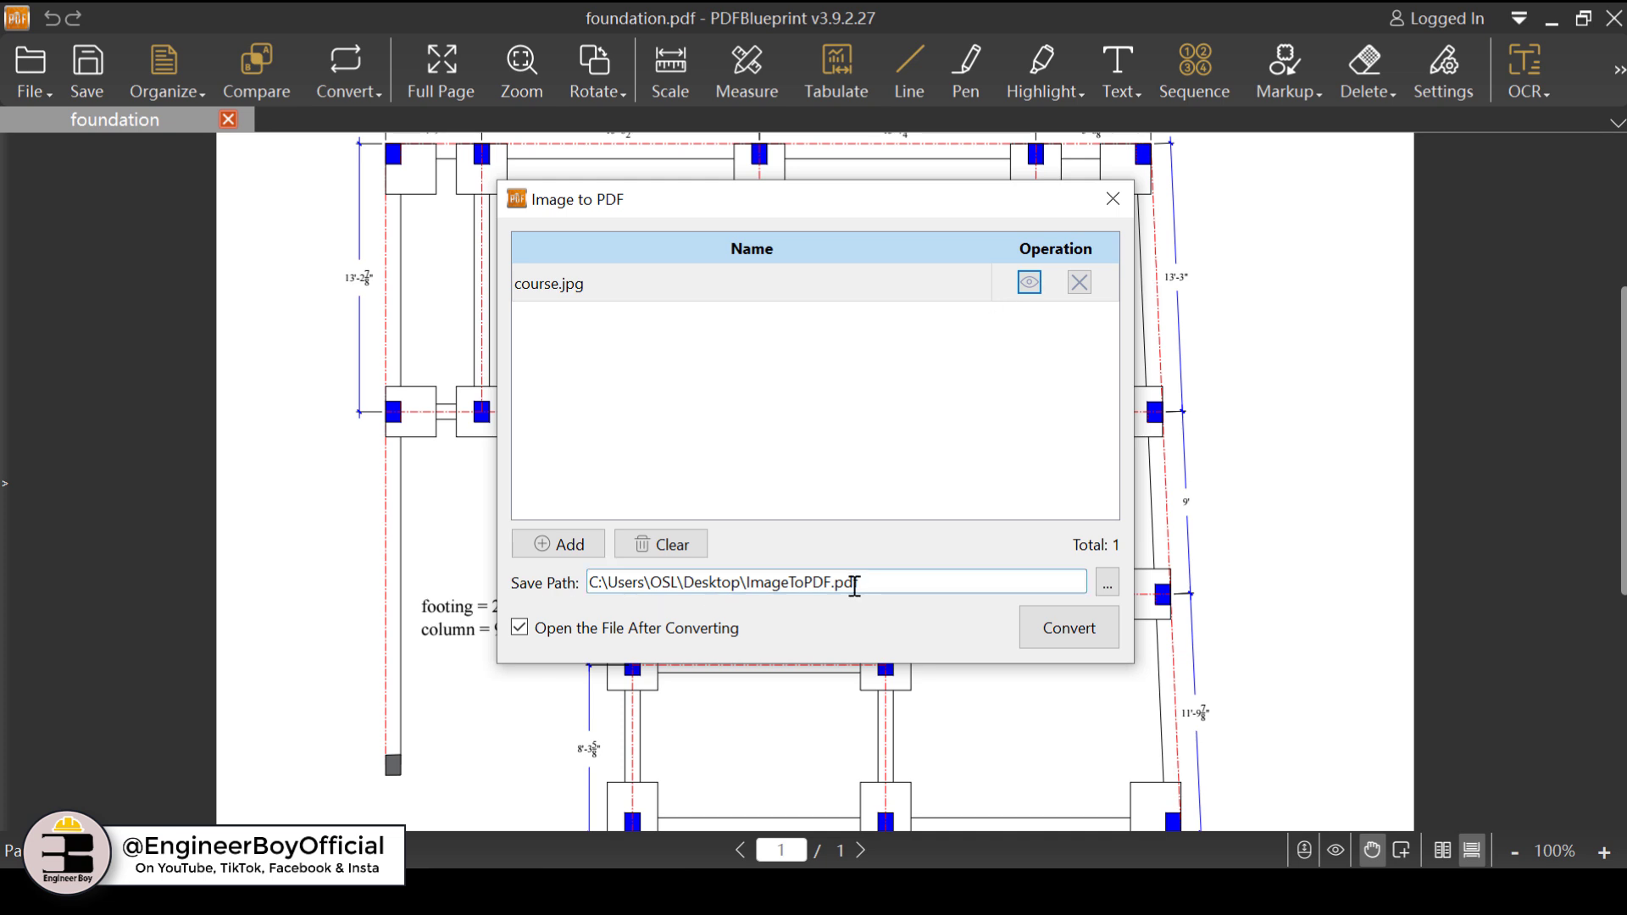
pyautogui.click(888, 579)
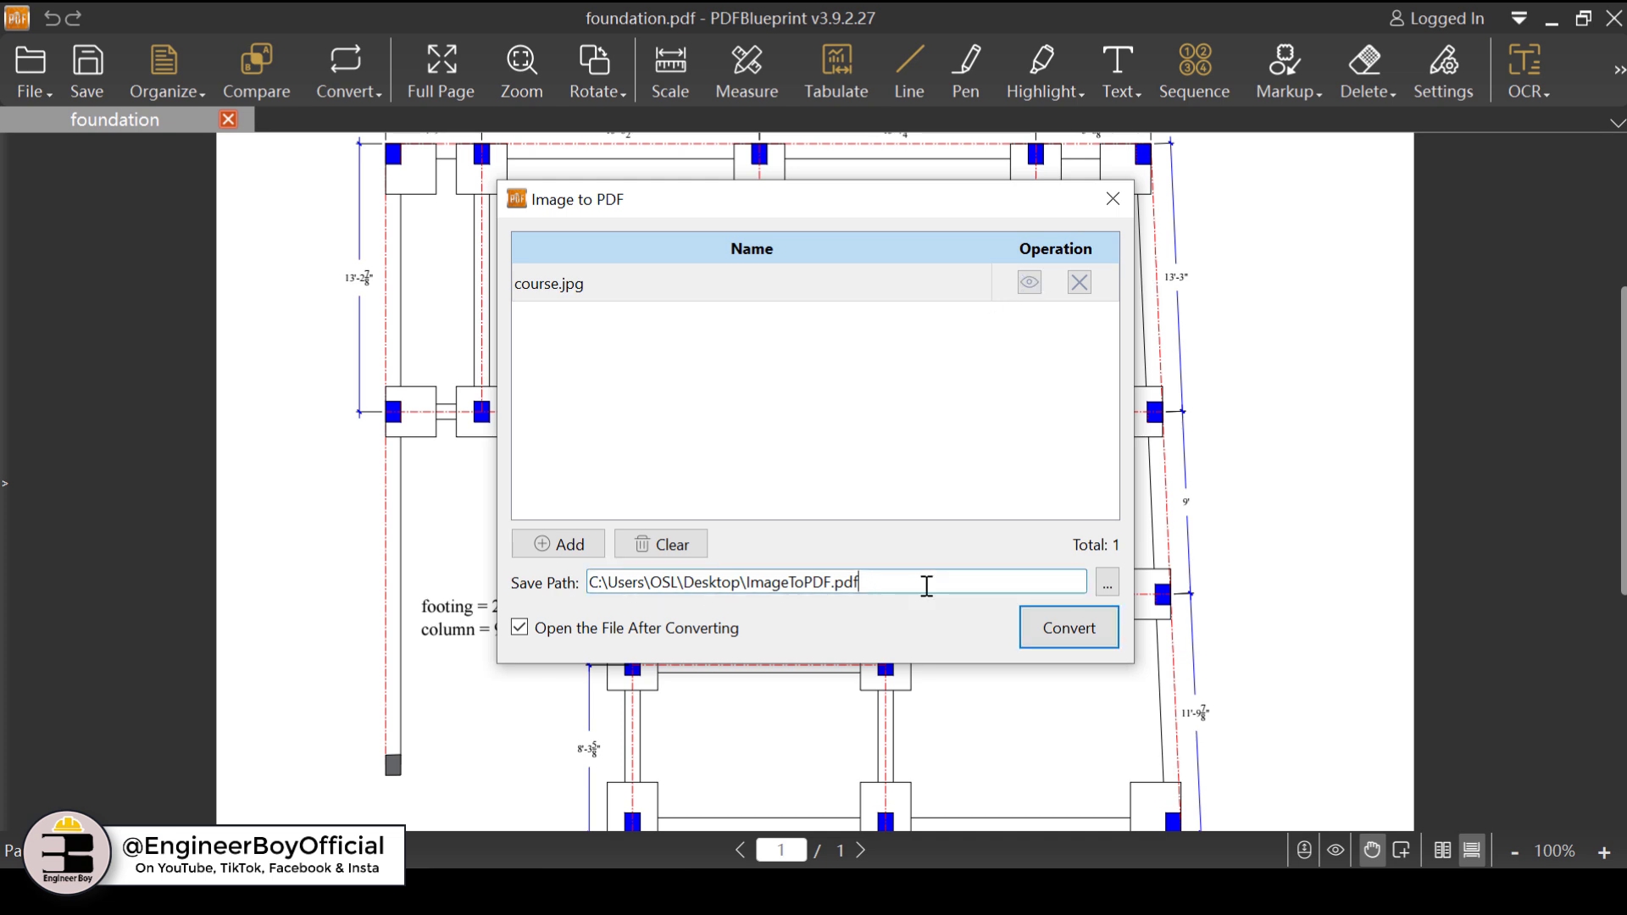
pyautogui.click(1109, 582)
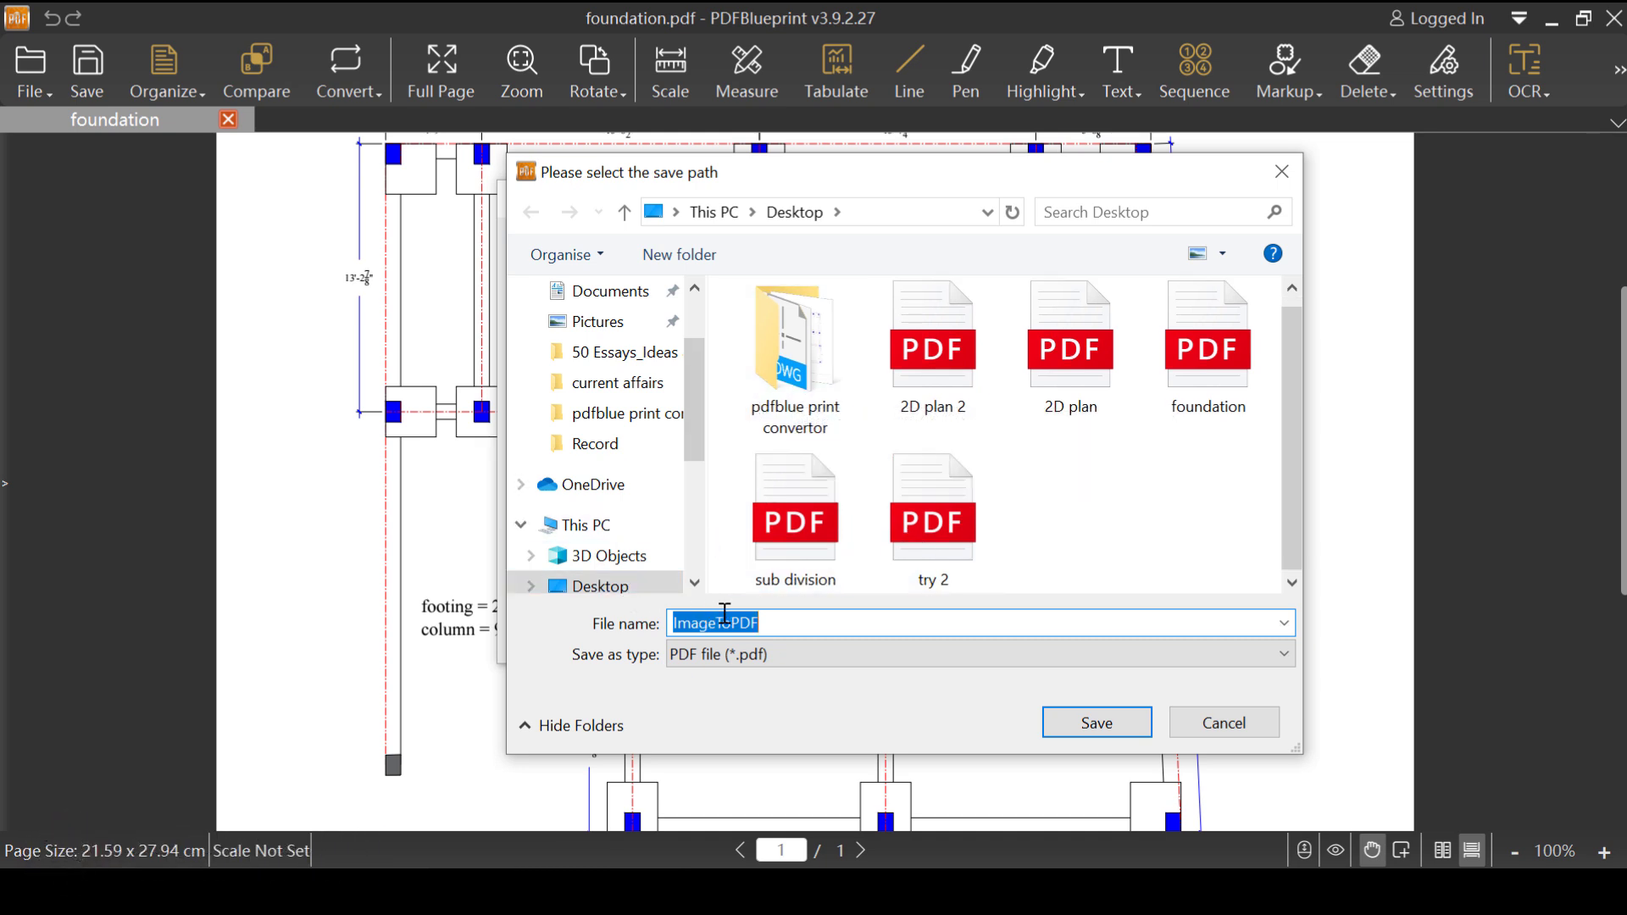
pyautogui.click(1107, 726)
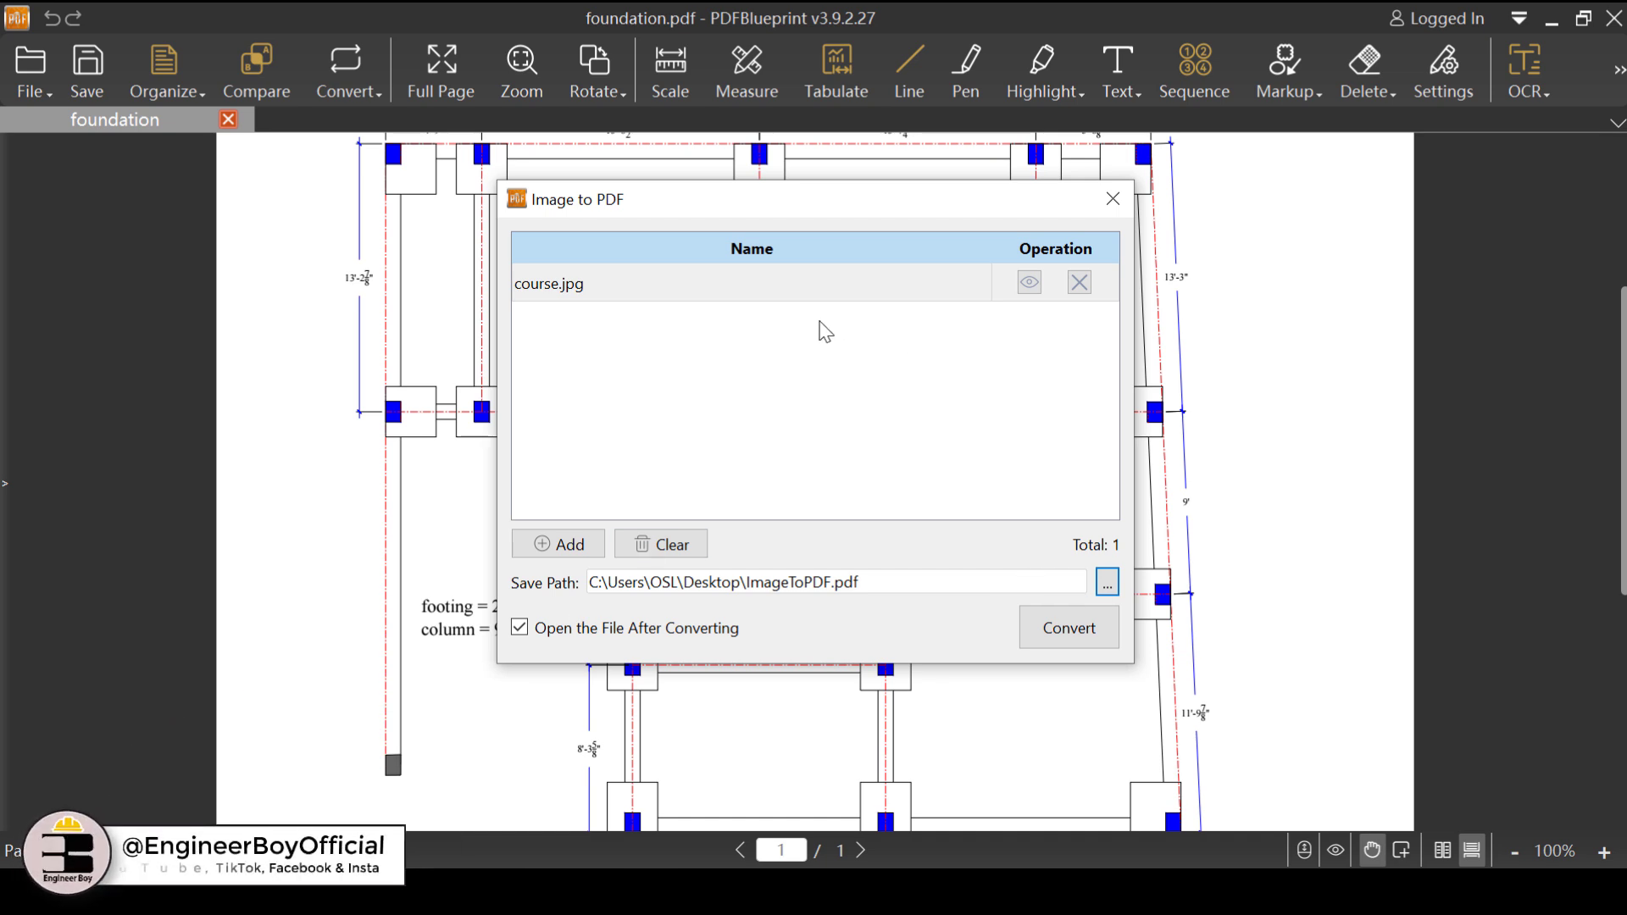
pyautogui.click(1088, 621)
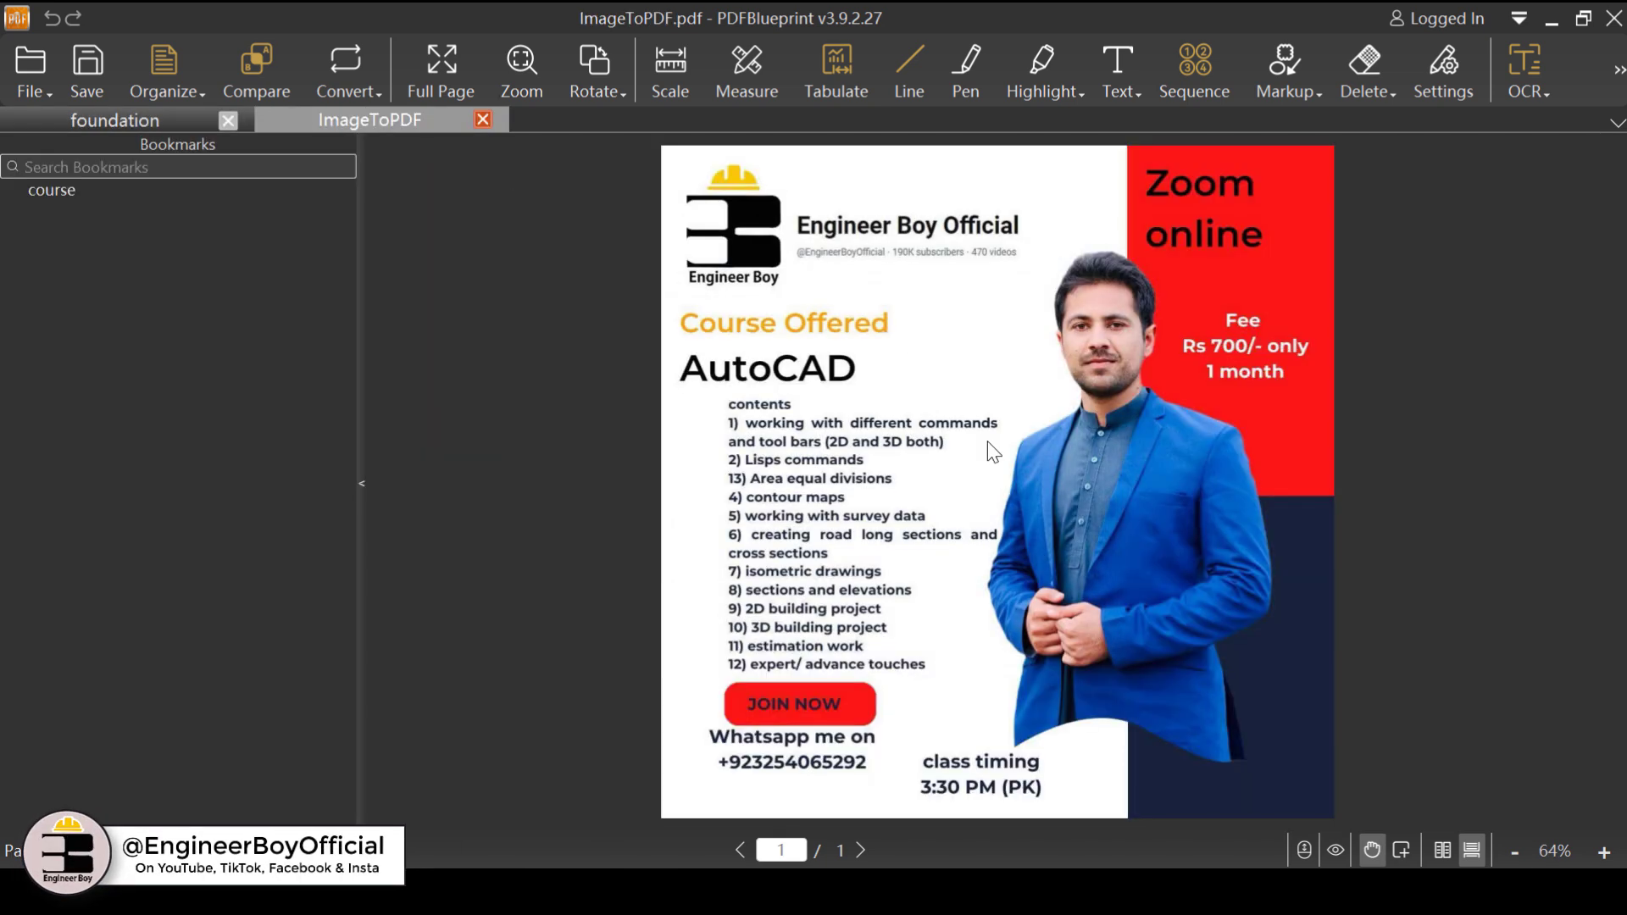
# Step: Minimize the open windows, open ImageToPDF from the Desktop in the browser, examine the page down its length, and close it
pyautogui.click(1547, 11)
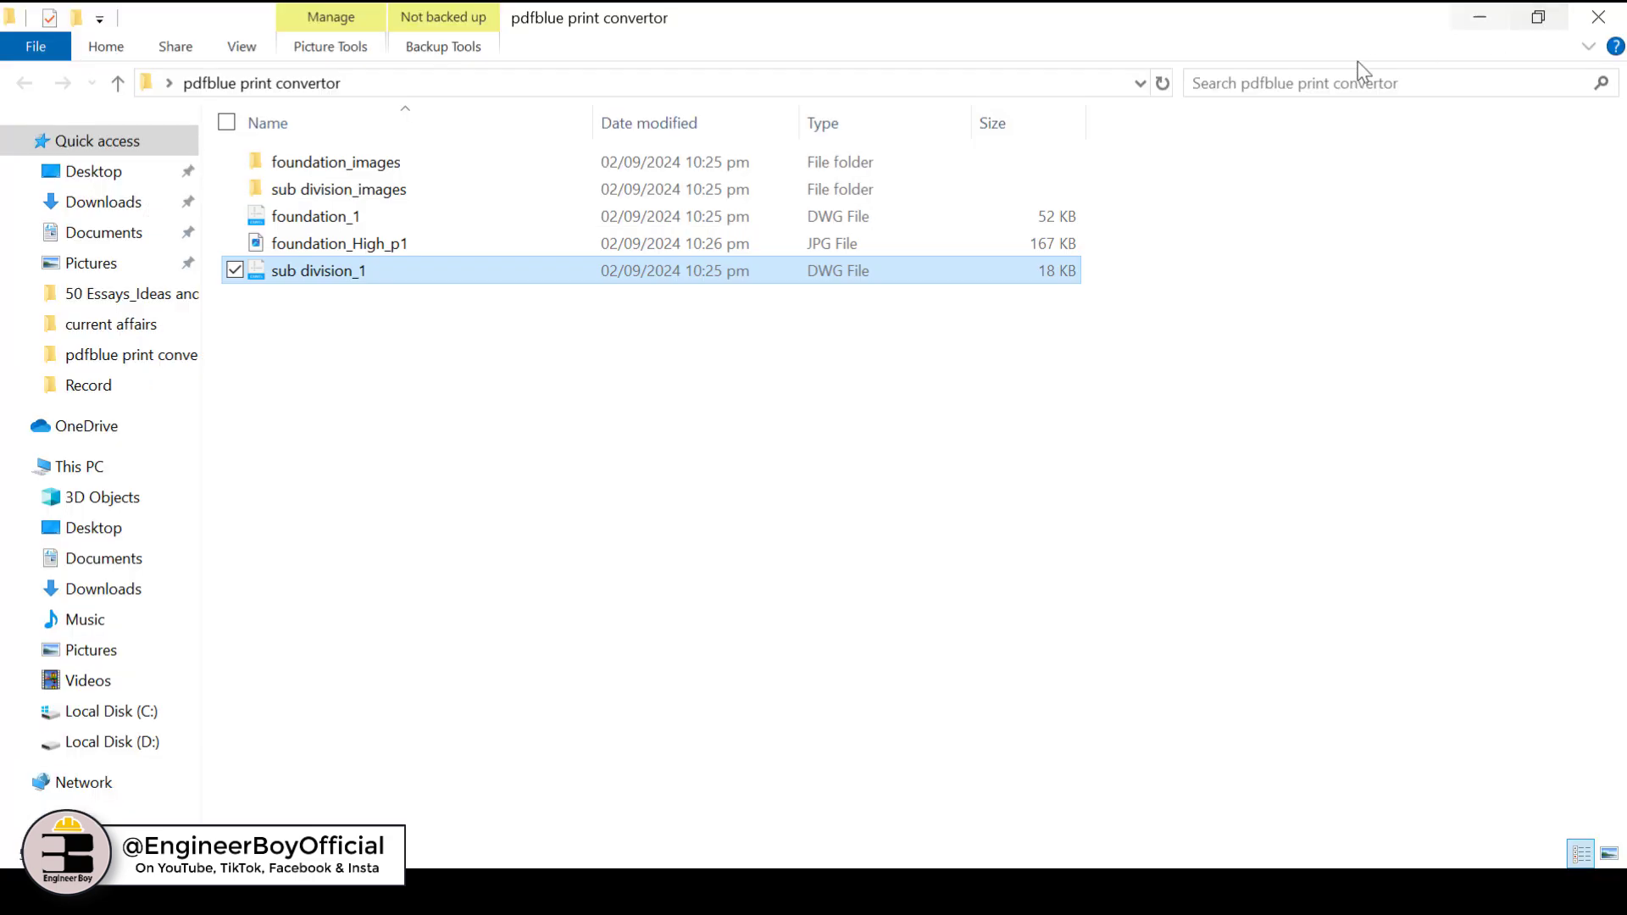
pyautogui.click(1479, 17)
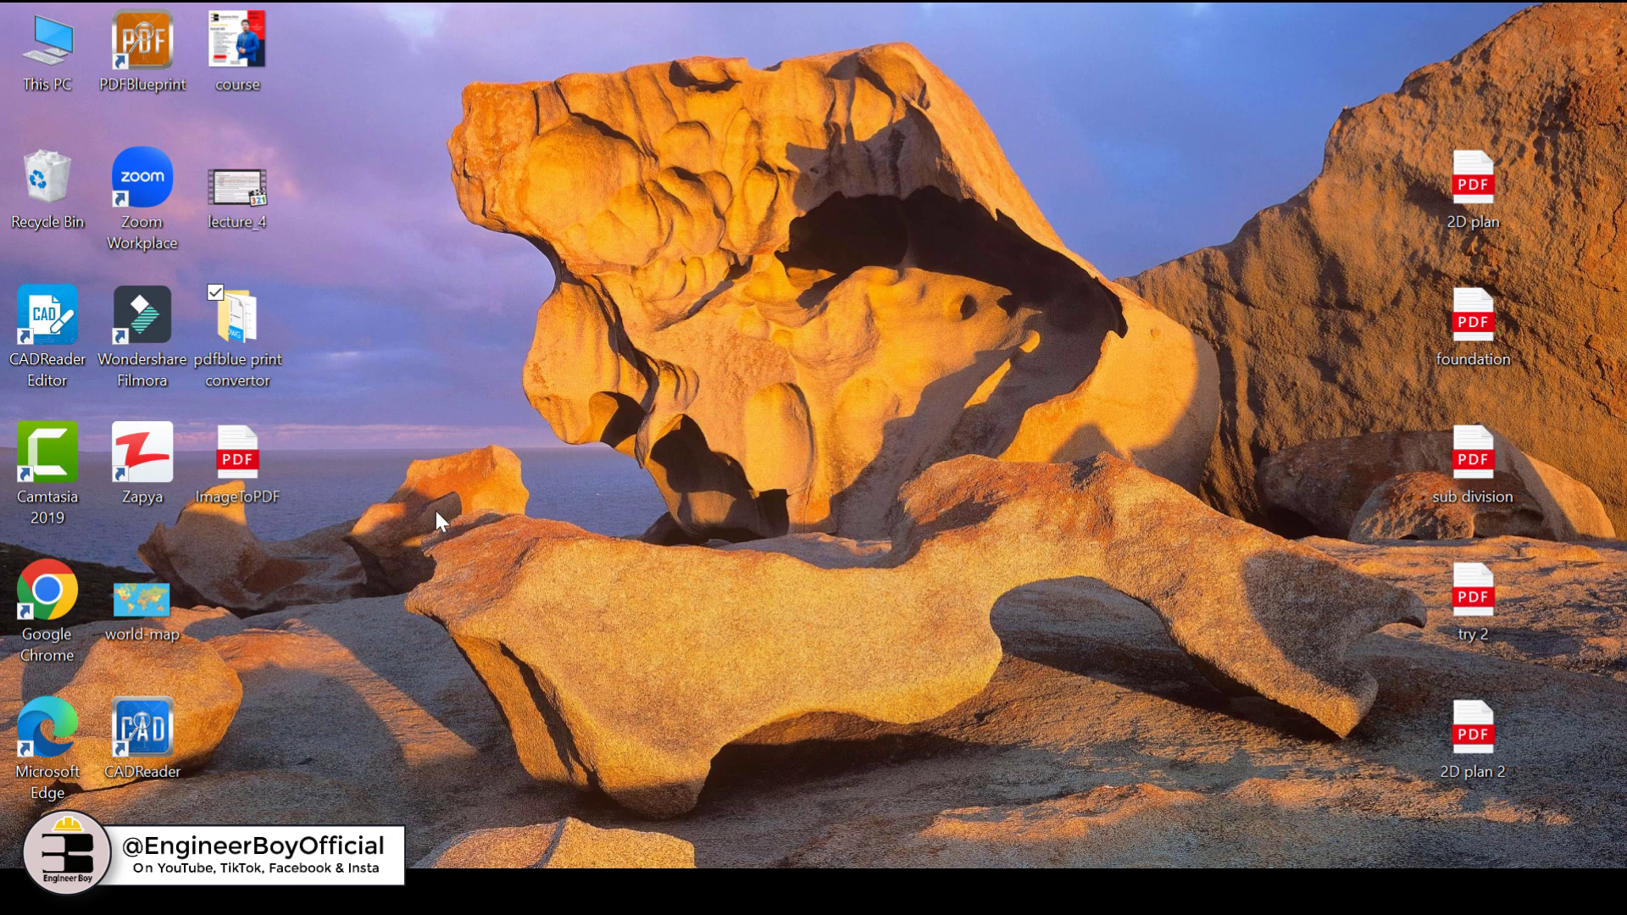
pyautogui.doubleClick(252, 454)
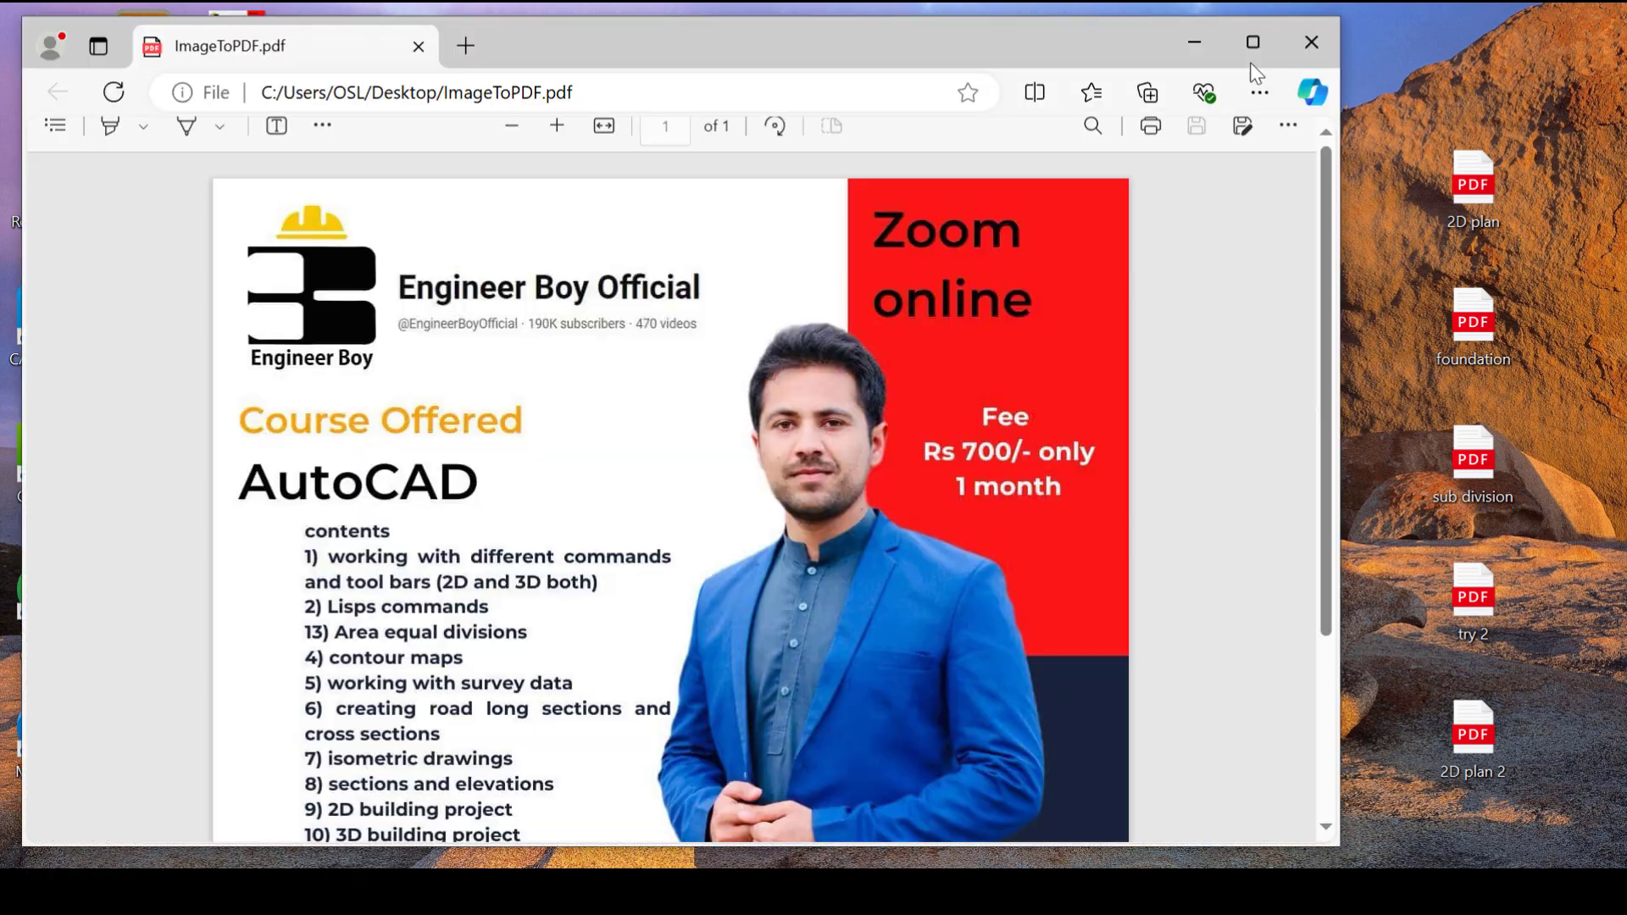
pyautogui.click(1253, 42)
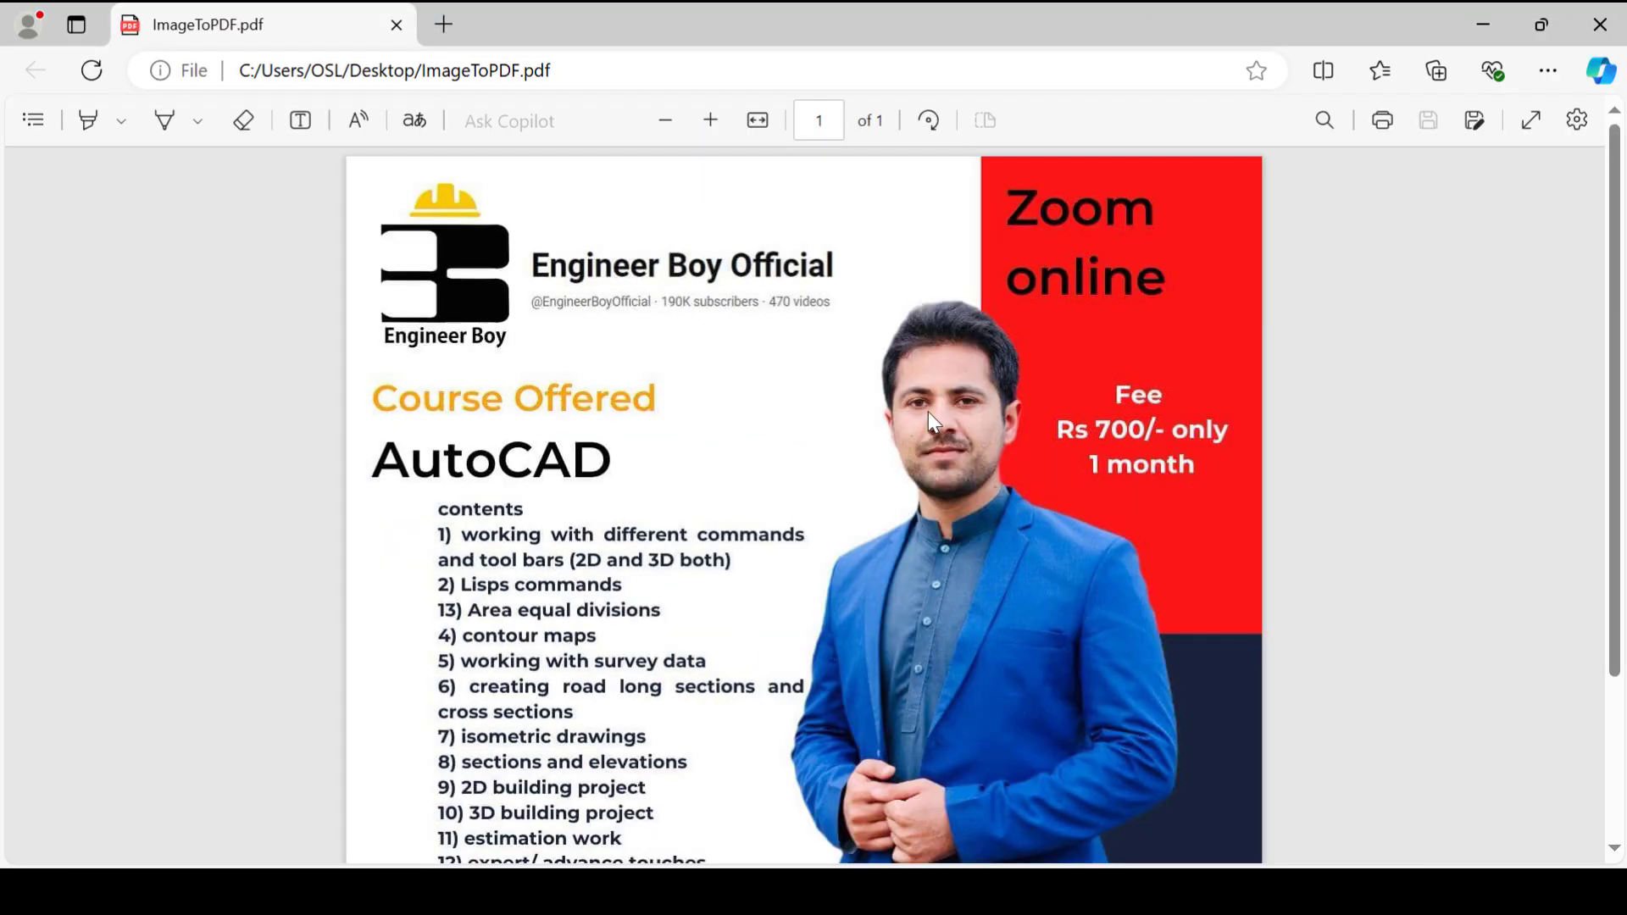
pyautogui.scroll(-3, 928, 412)
pyautogui.click(1600, 25)
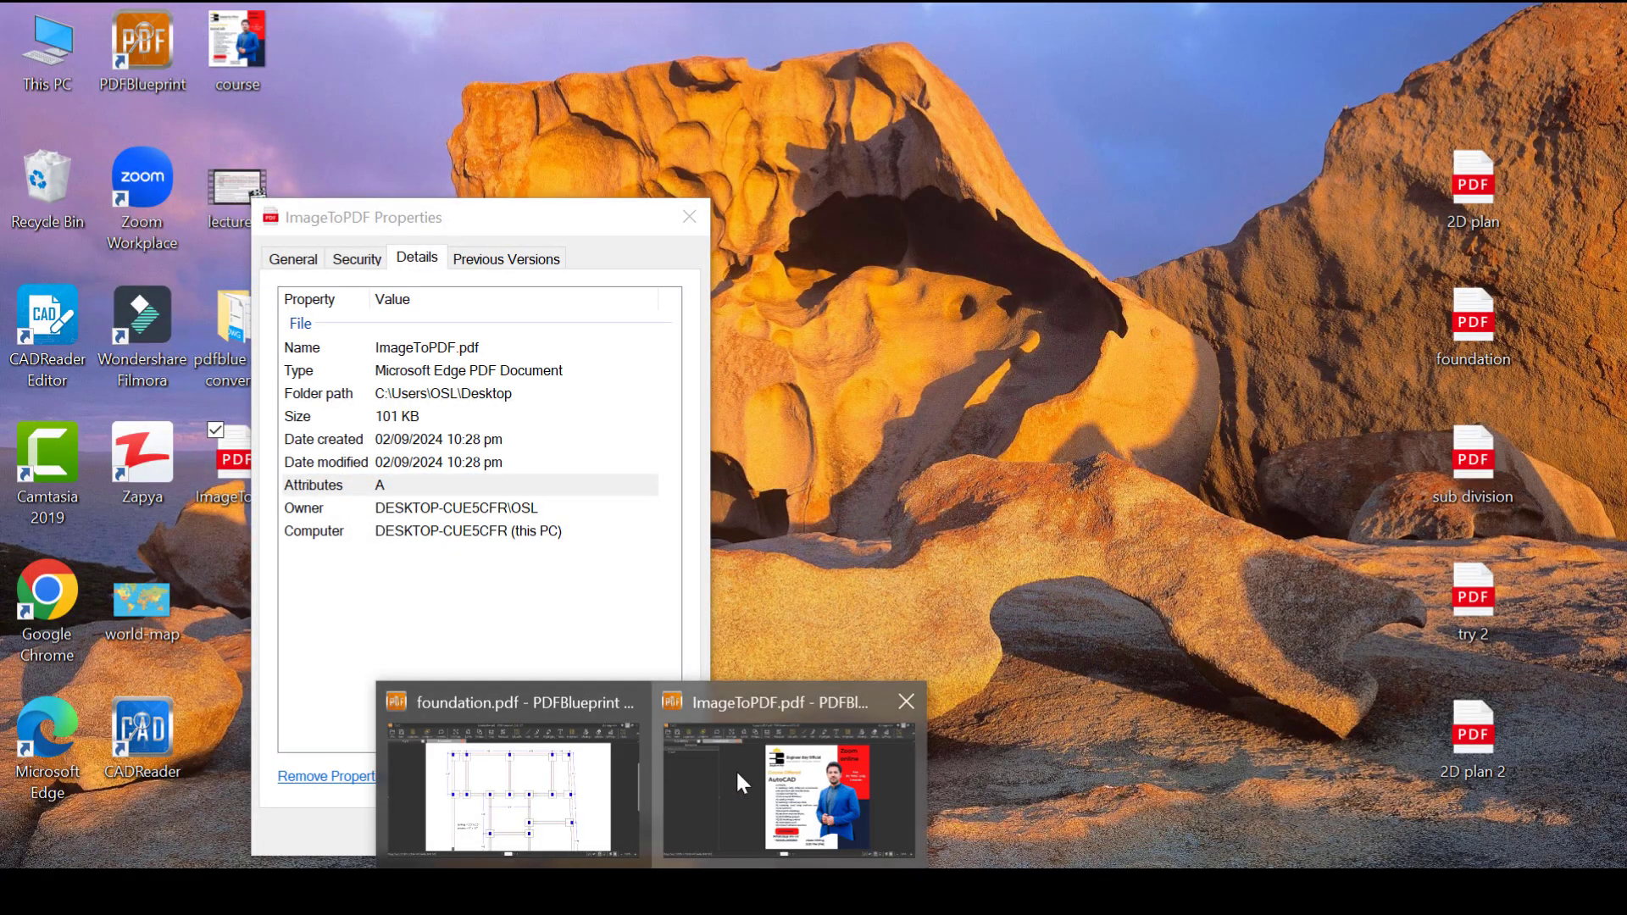
# Step: Switch back to PDFBlueprint and close the ImageToPDF document, leaving the foundation drawing open
pyautogui.click(736, 770)
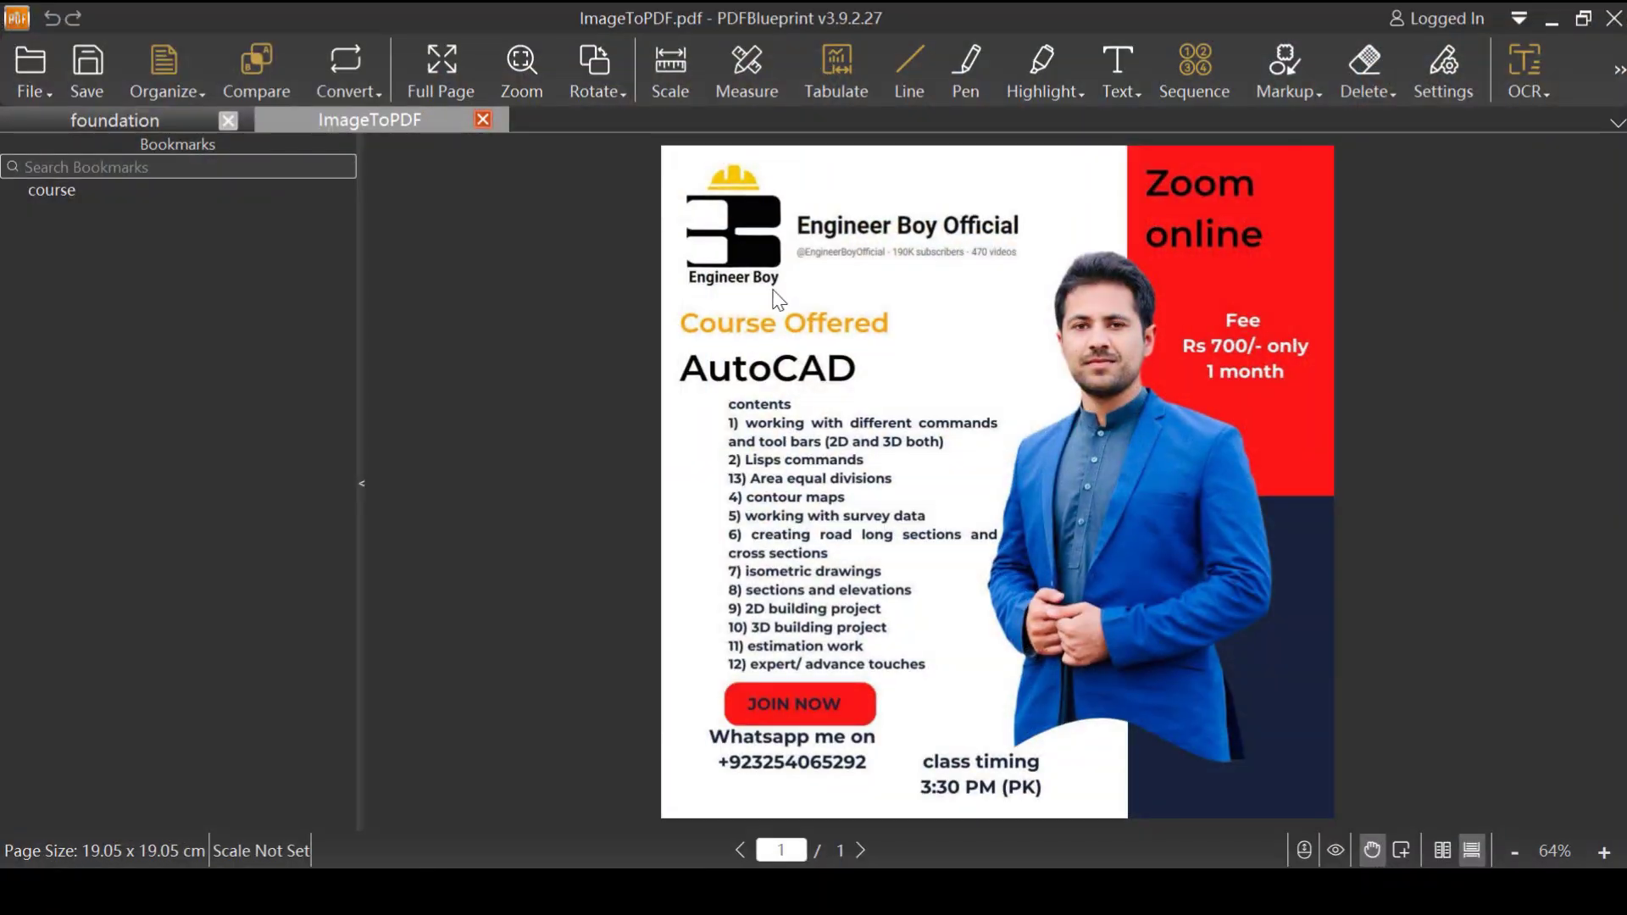
pyautogui.click(482, 119)
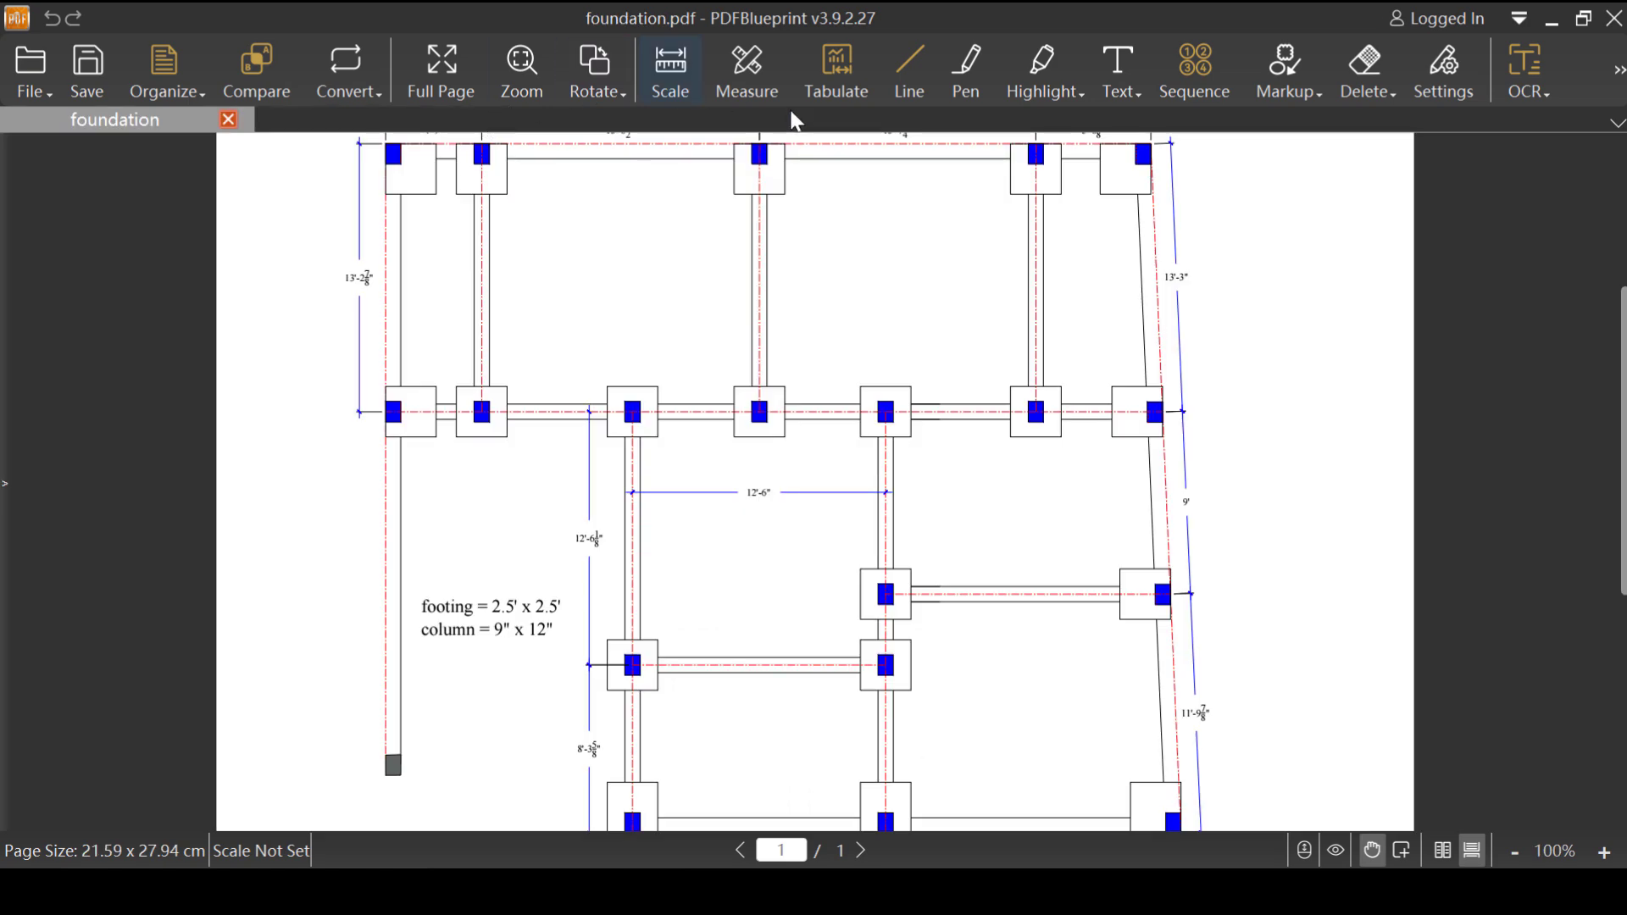